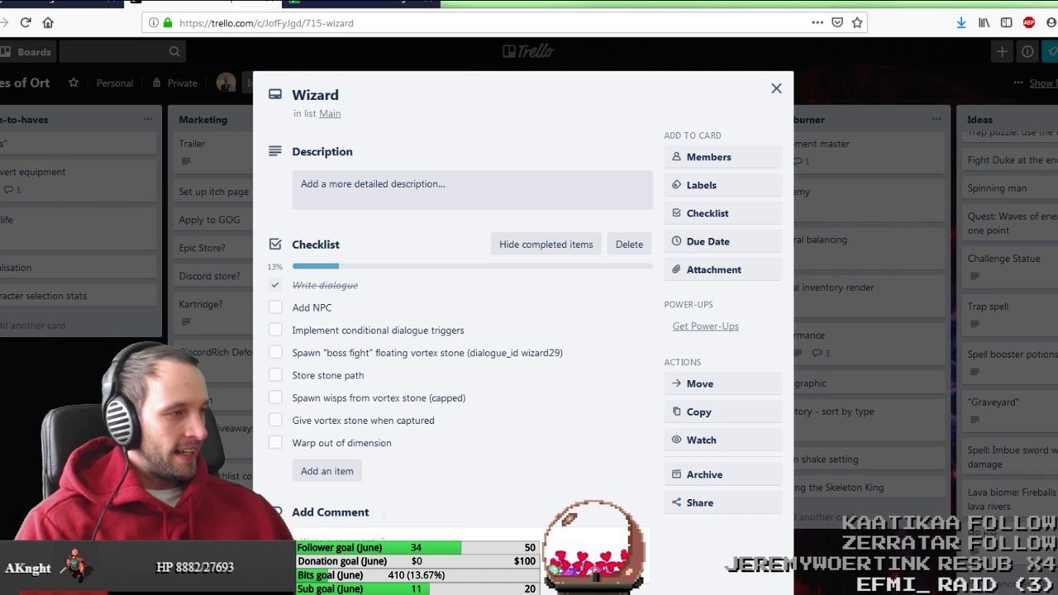
Step: Switch to the Defold editor and open perlin.lua from the project's utilities folder in the external code editor
key("alt+Tab")
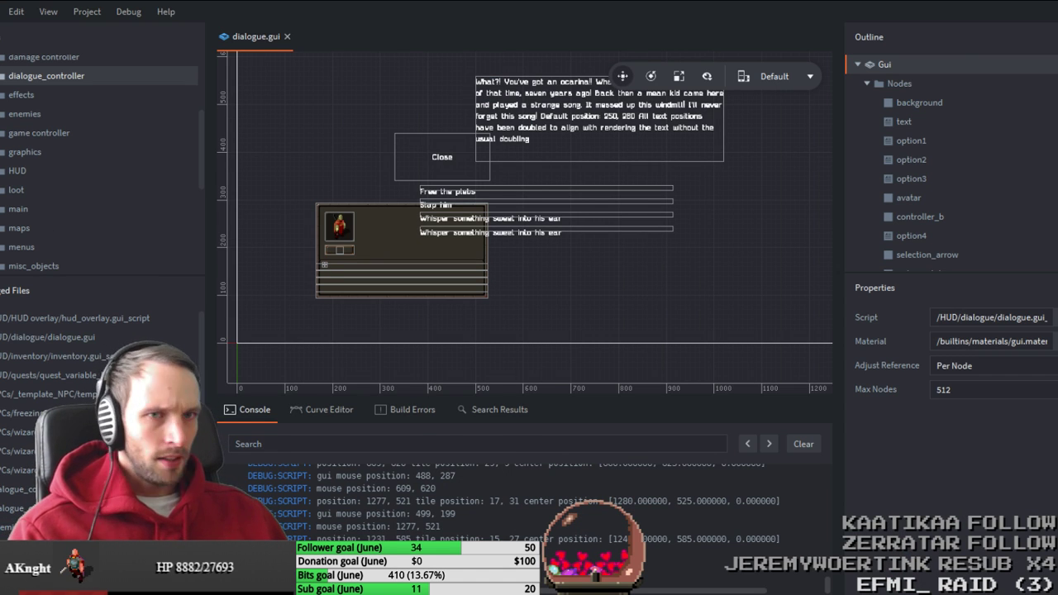
scroll(57, 258, "down", 5)
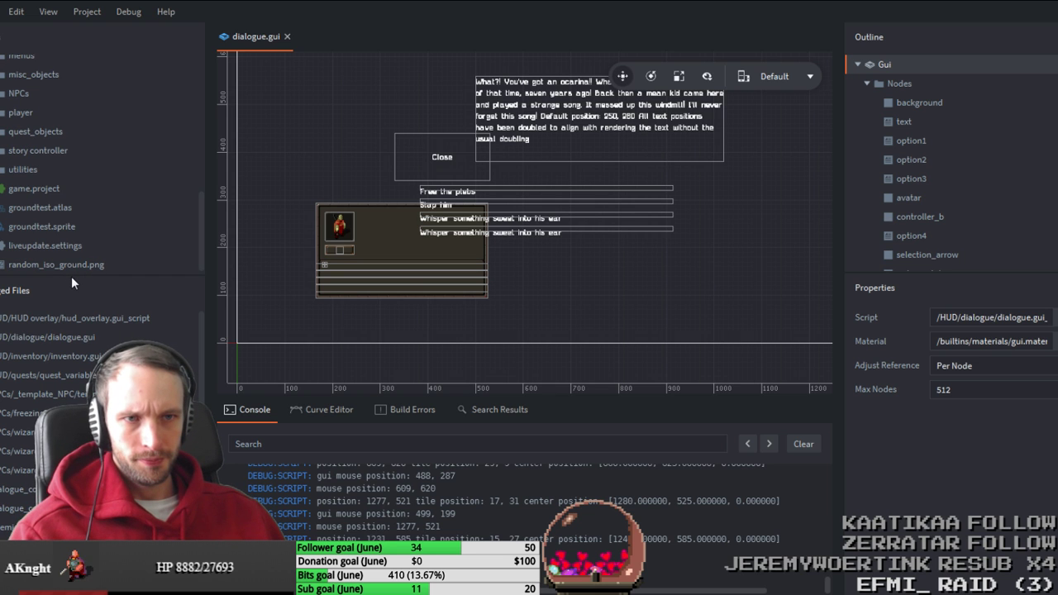
left_click_drag(73, 278, 73, 381)
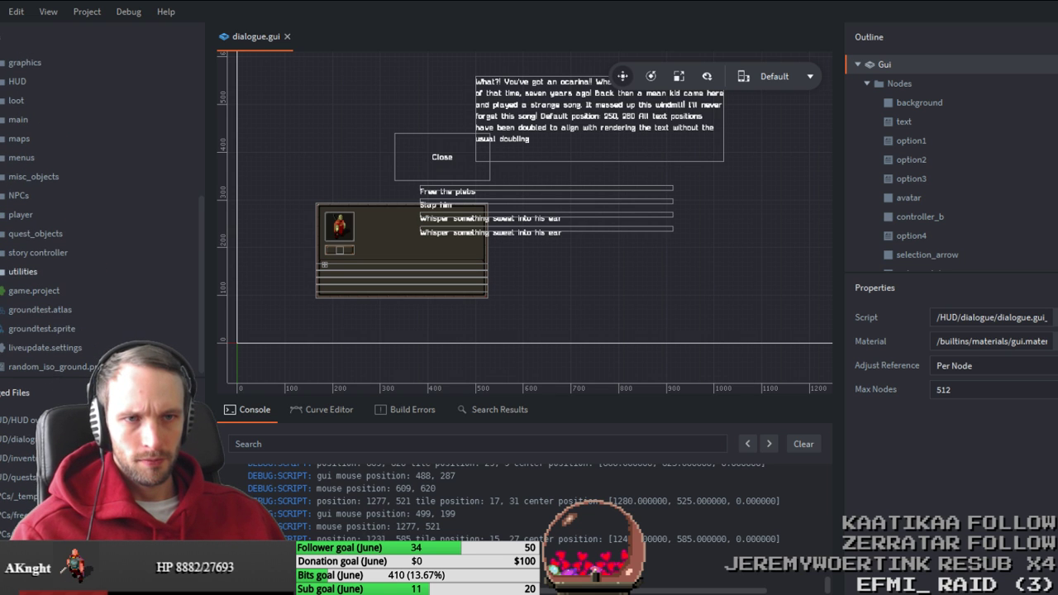
double_click(22, 272)
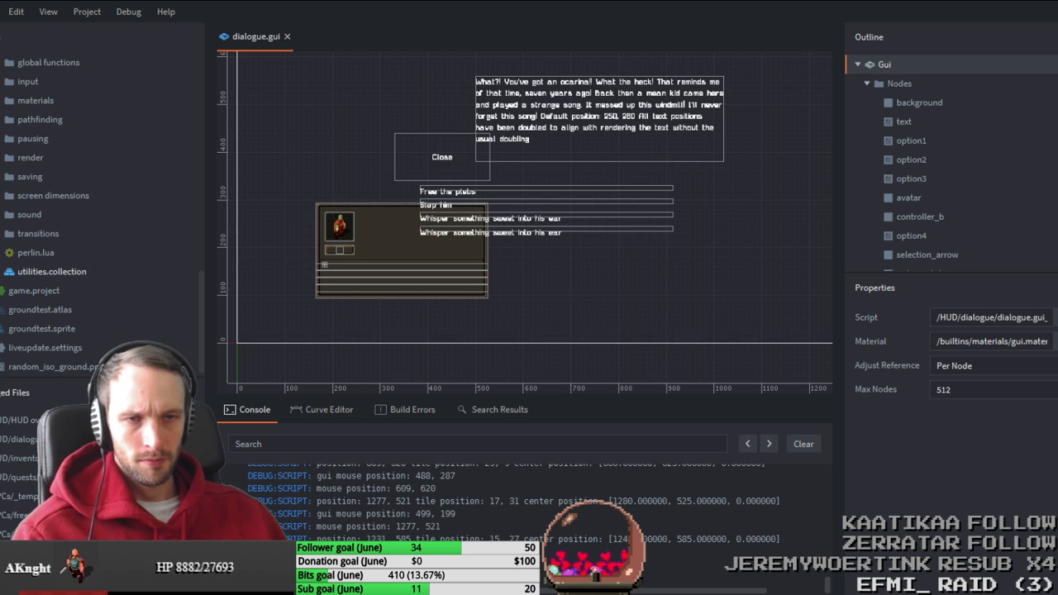
double_click(10, 255)
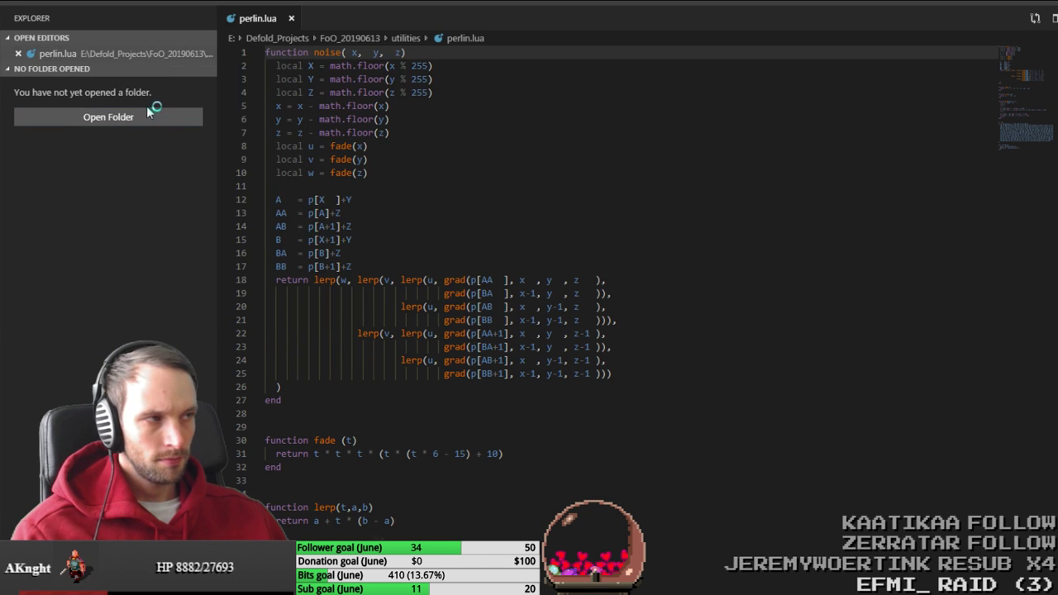
Step: Open the FoO_20190613 project folder as the workspace in Visual Studio Code
left_click(108, 116)
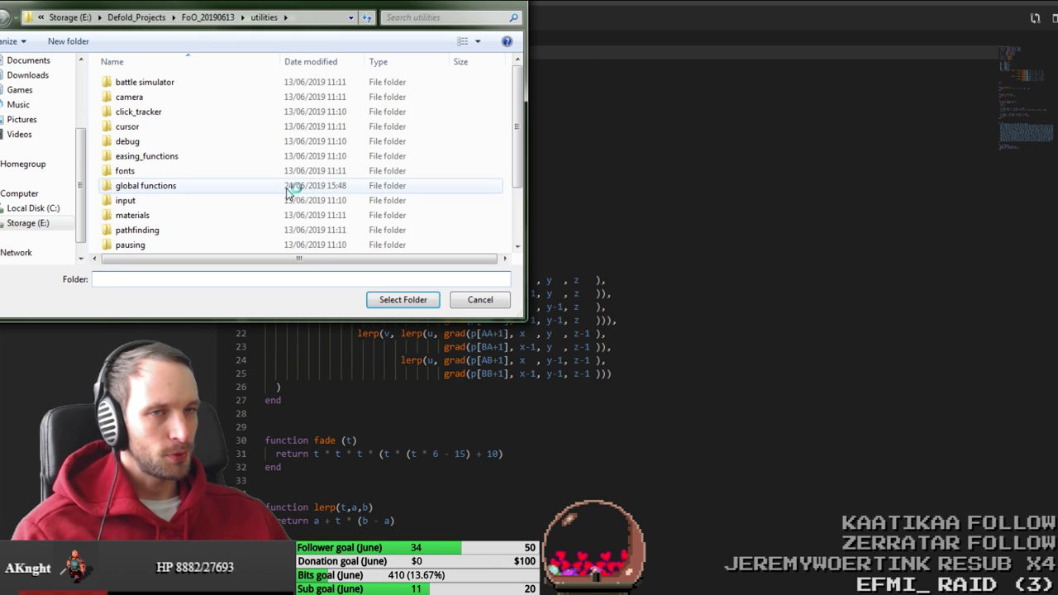
left_click(207, 17)
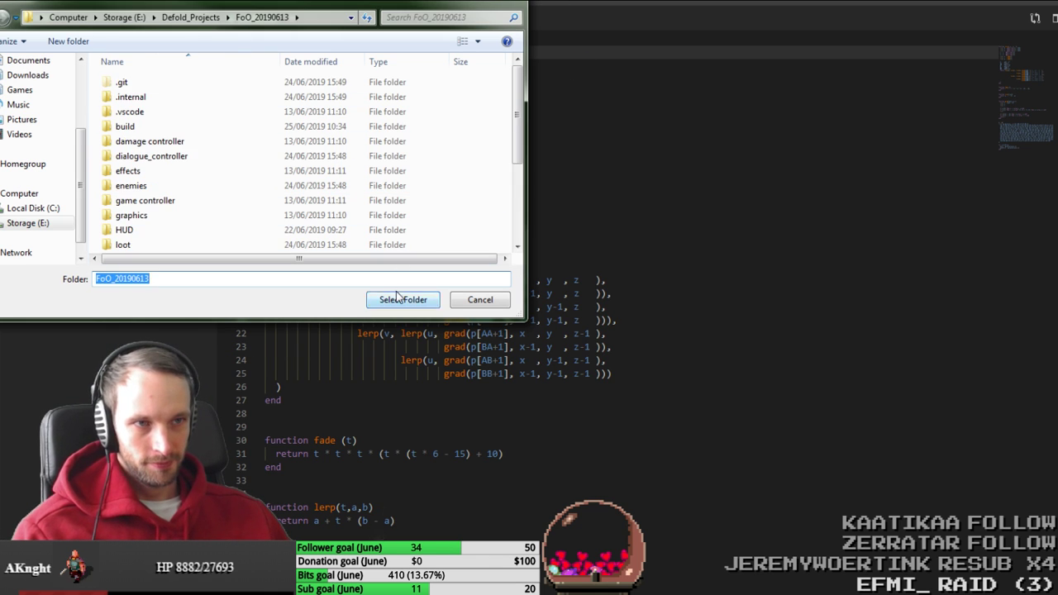
left_click(400, 300)
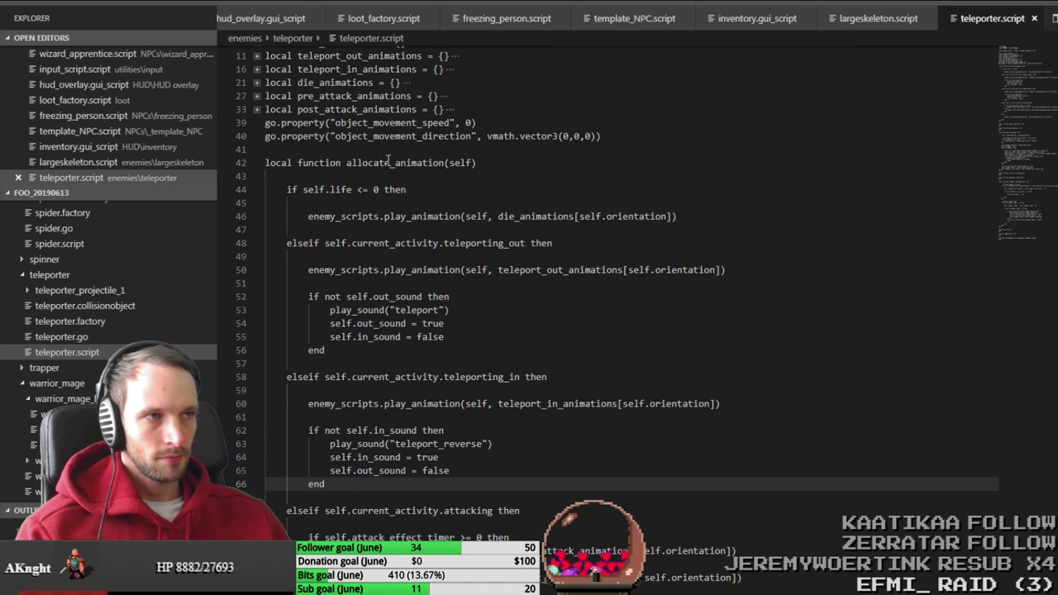
Step: Close all open script files and open global_functions.script
right_click(947, 20)
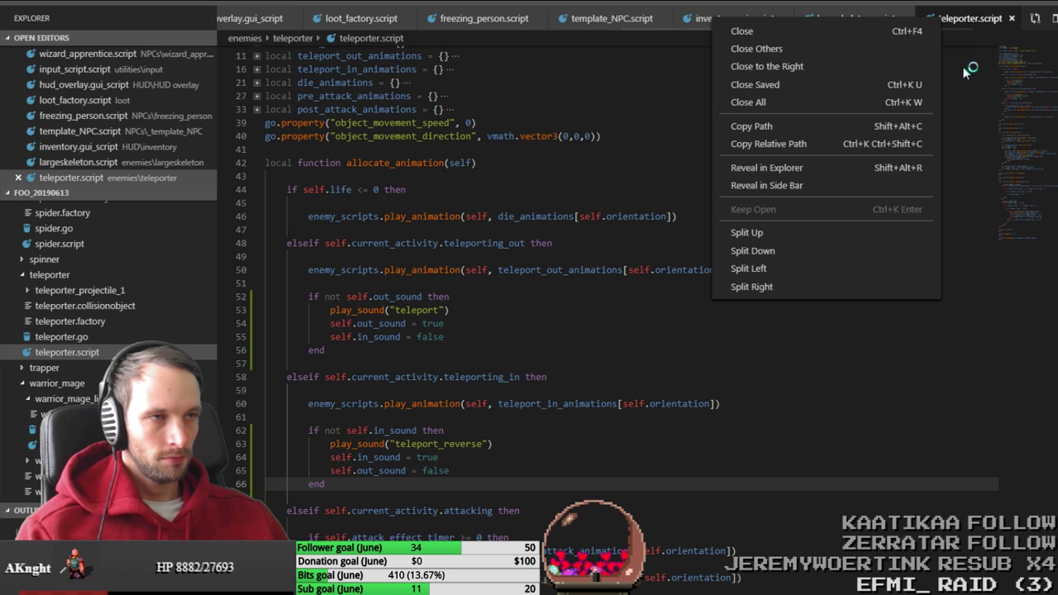
left_click(808, 101)
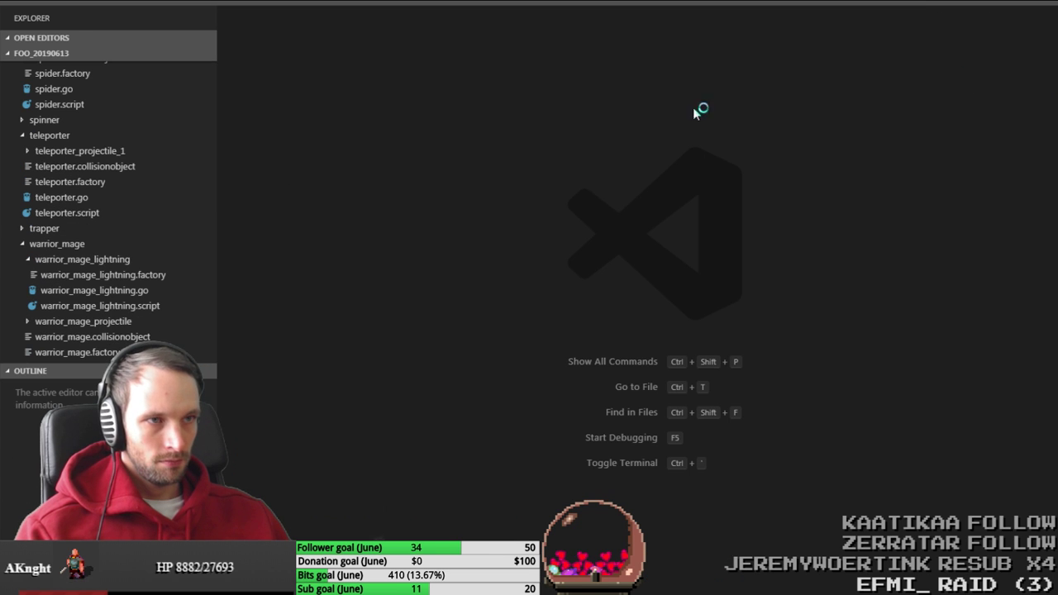
key("ctrl+t")
type("glob")
key("Return")
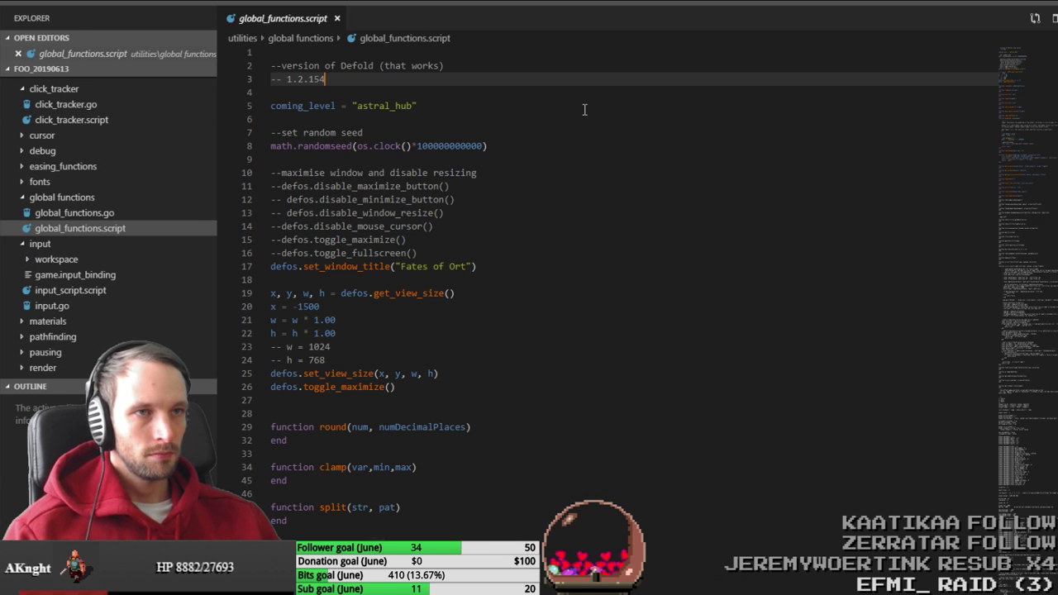
Step: Change the coming_level value to "astral_wizard" in global_functions.script and save the file
left_click(396, 105)
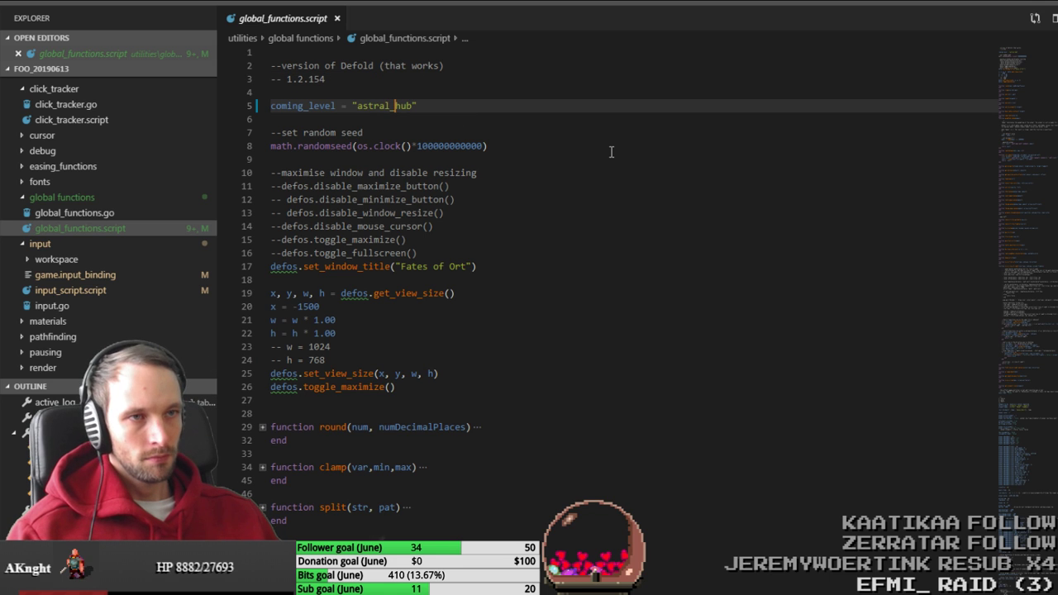
key("Delete")
key("Delete")
key("Delete")
type("wizard")
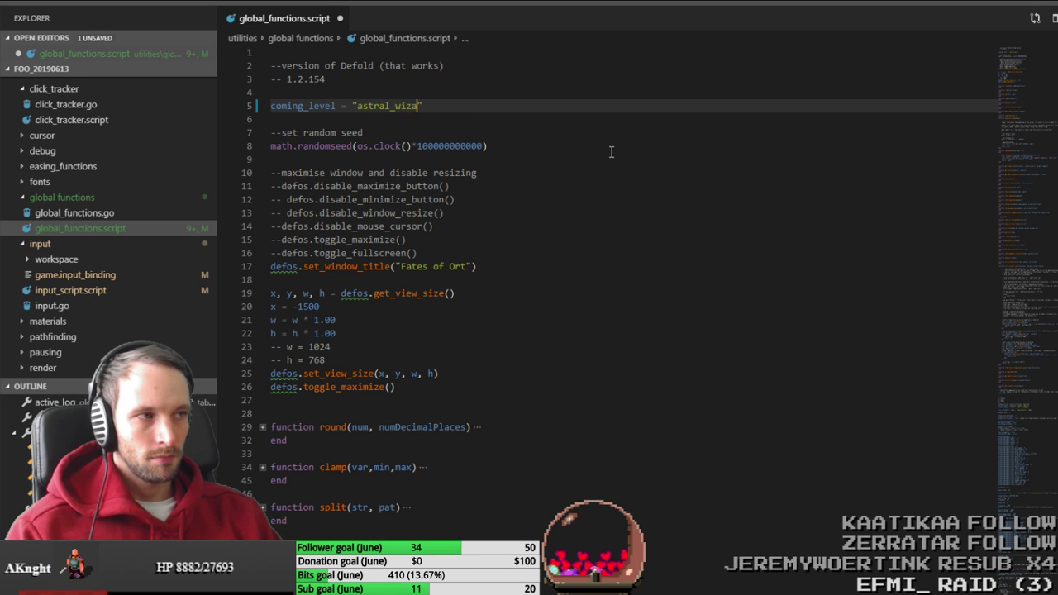
key("ctrl+s")
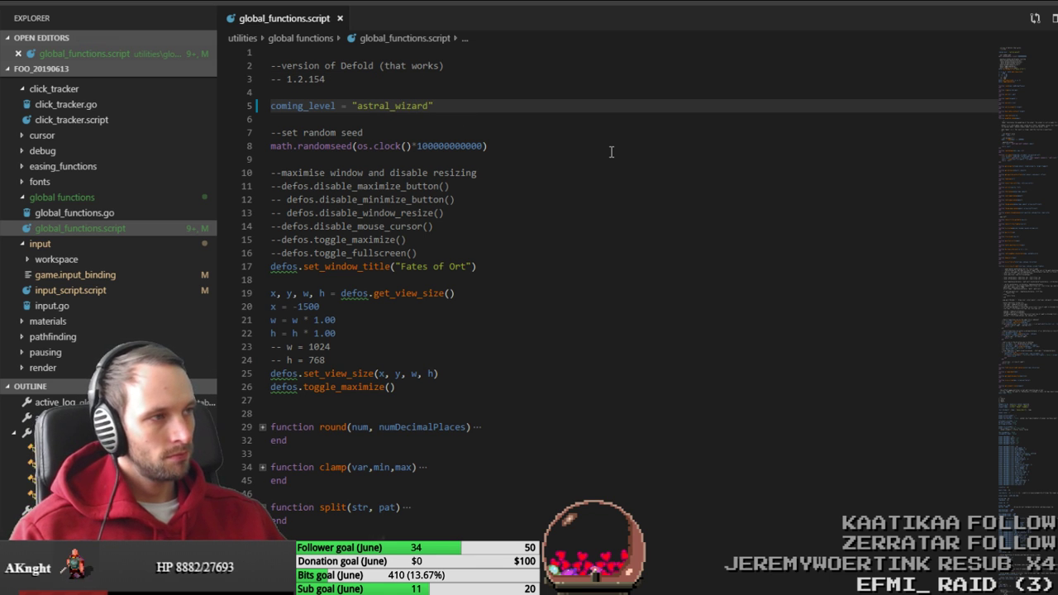
Step: Build and run the game from the Defold editor, and walk the character around the level
key("alt+Tab")
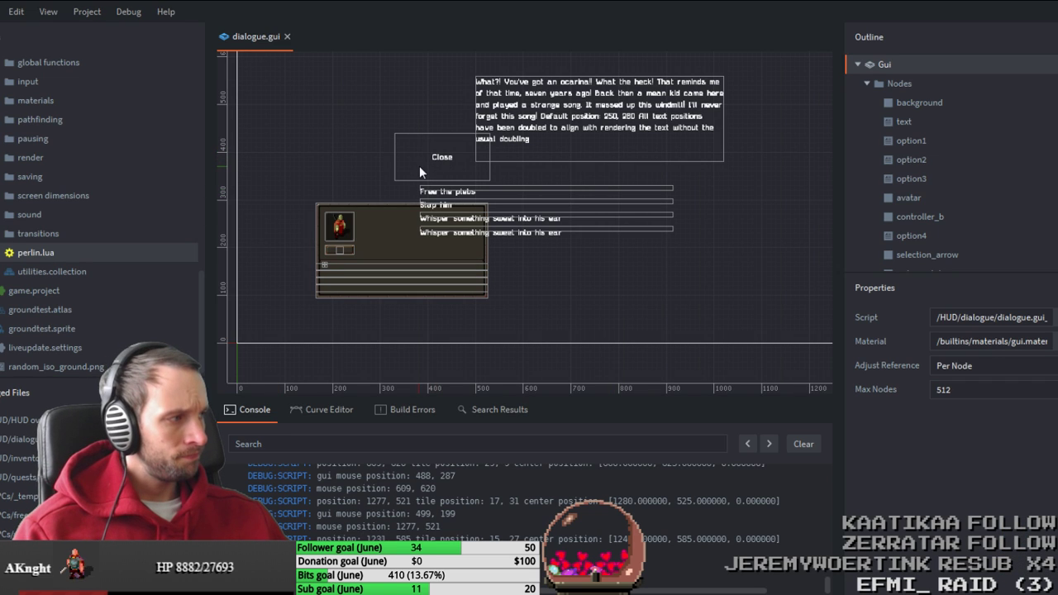
key("ctrl+b")
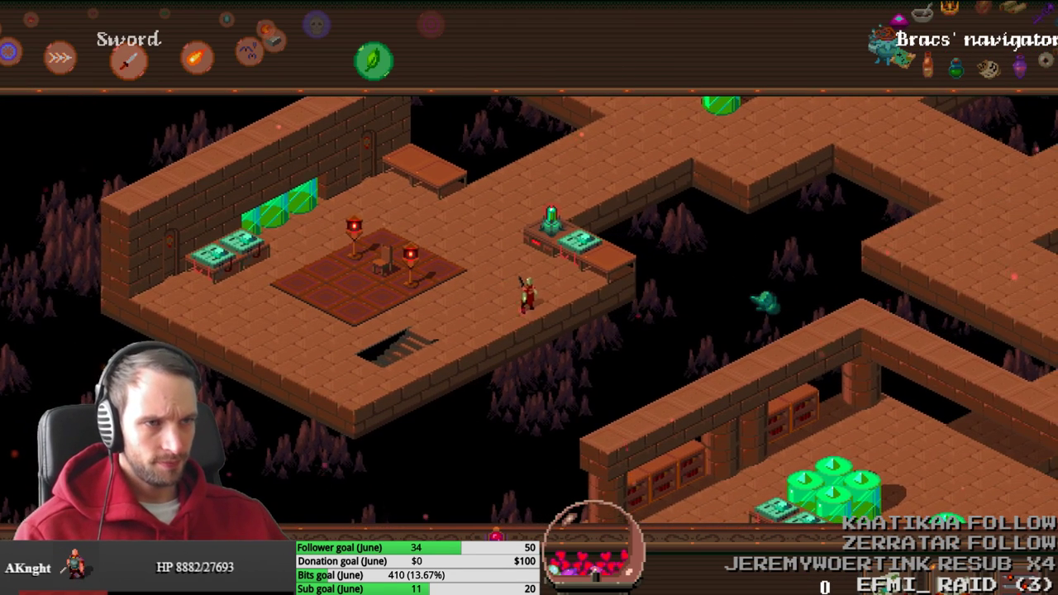
key("d")
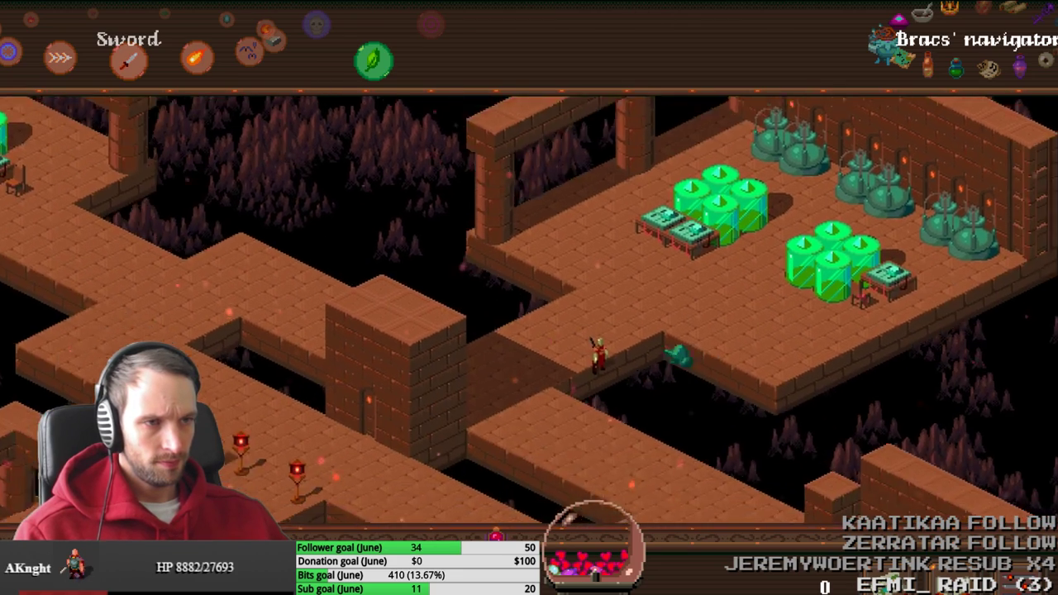
key("a")
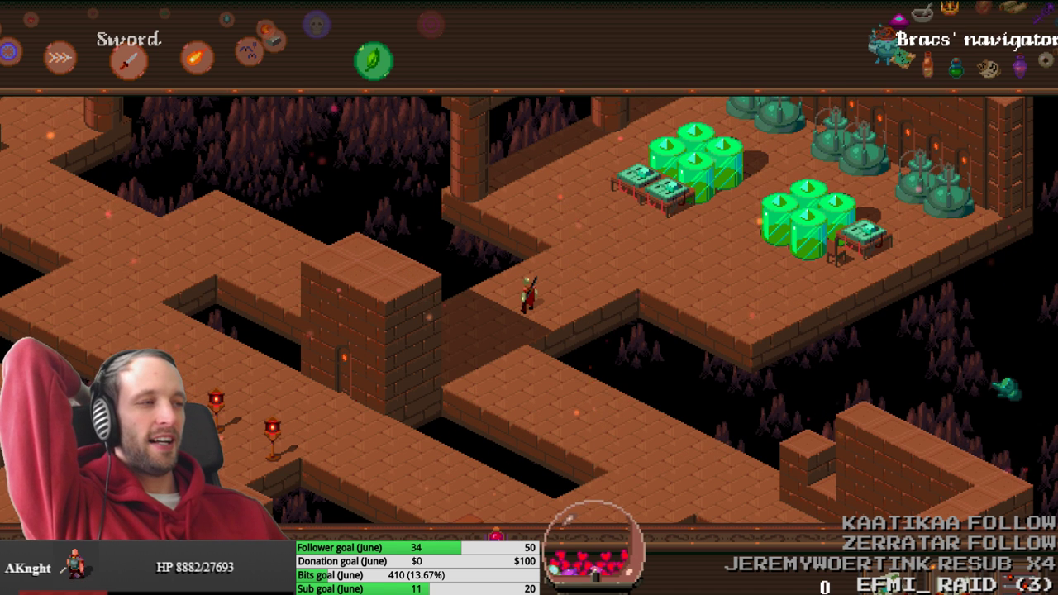
Step: Check the Wizard card's checklist in Trello against the running game and close the card
key("alt+Tab")
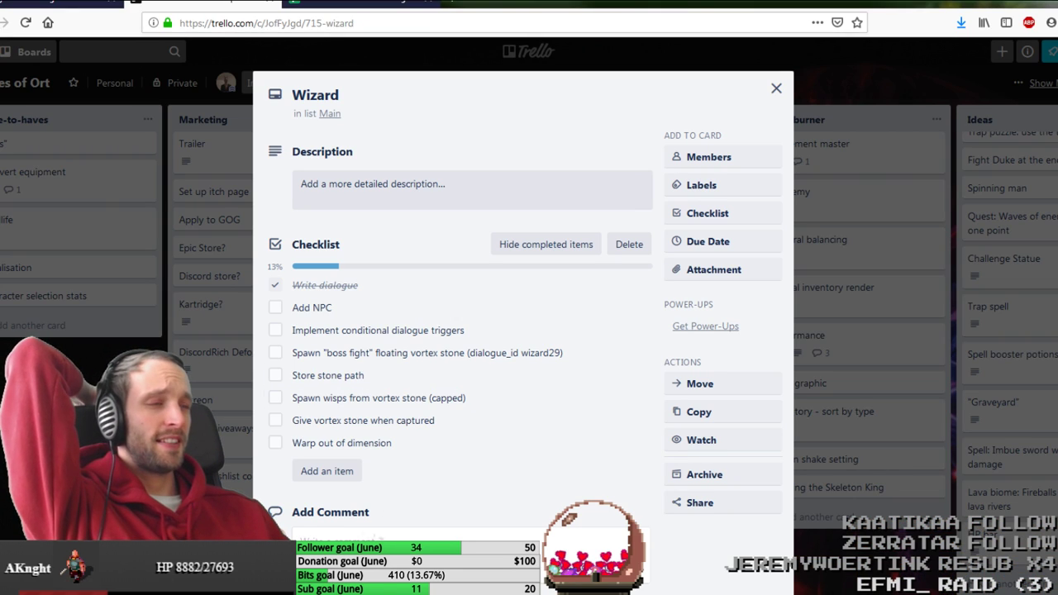
key("alt+Tab")
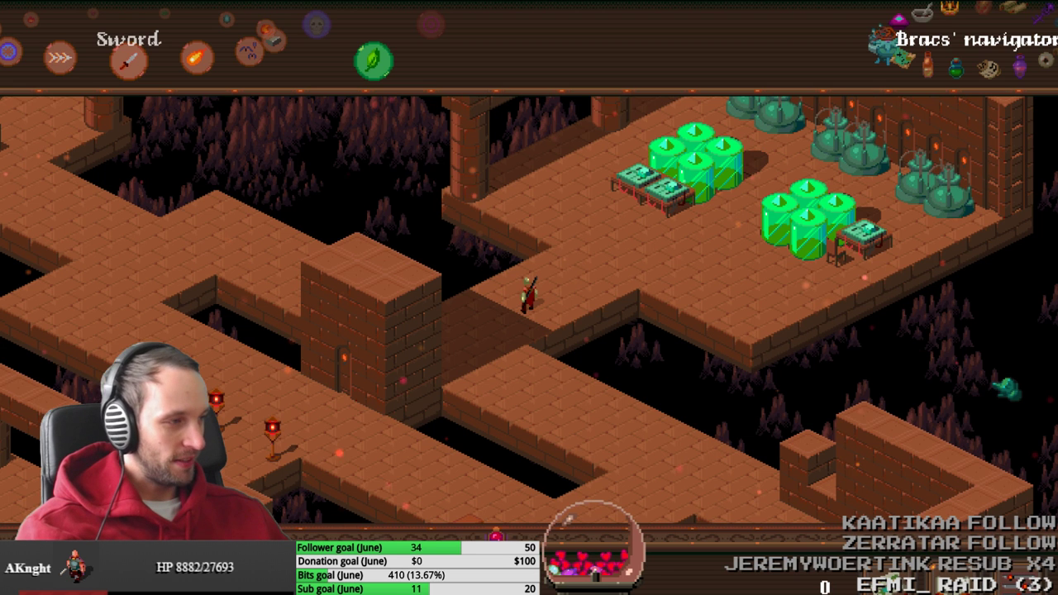
key("w")
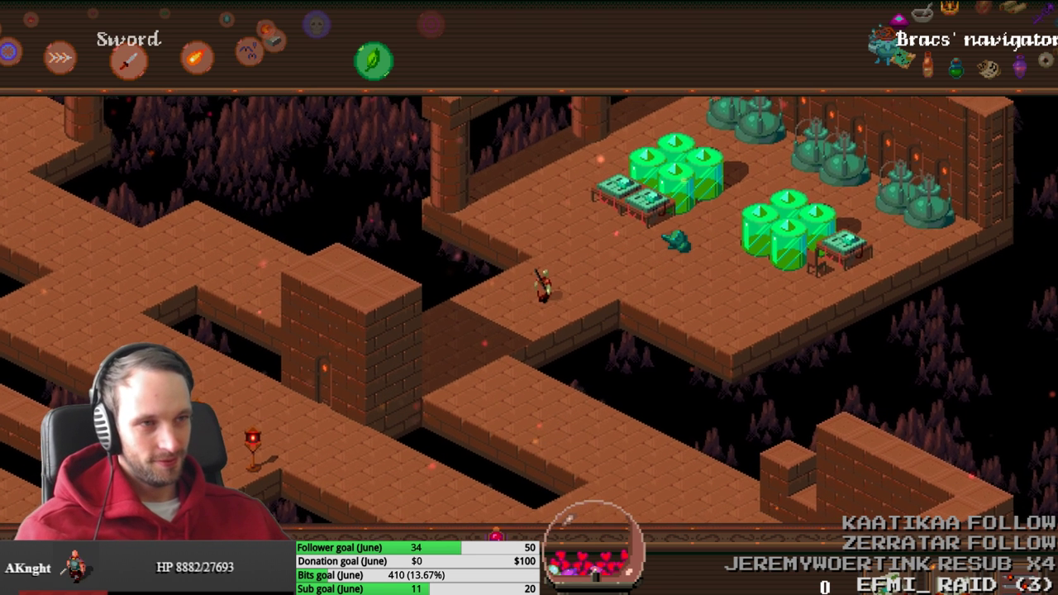
key("alt+Tab")
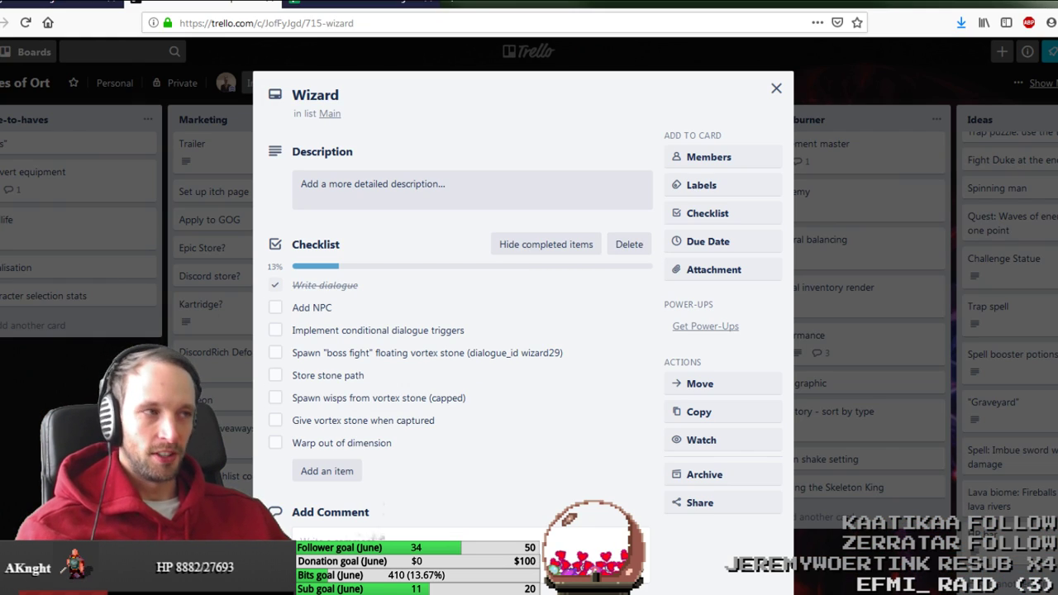
key("Escape")
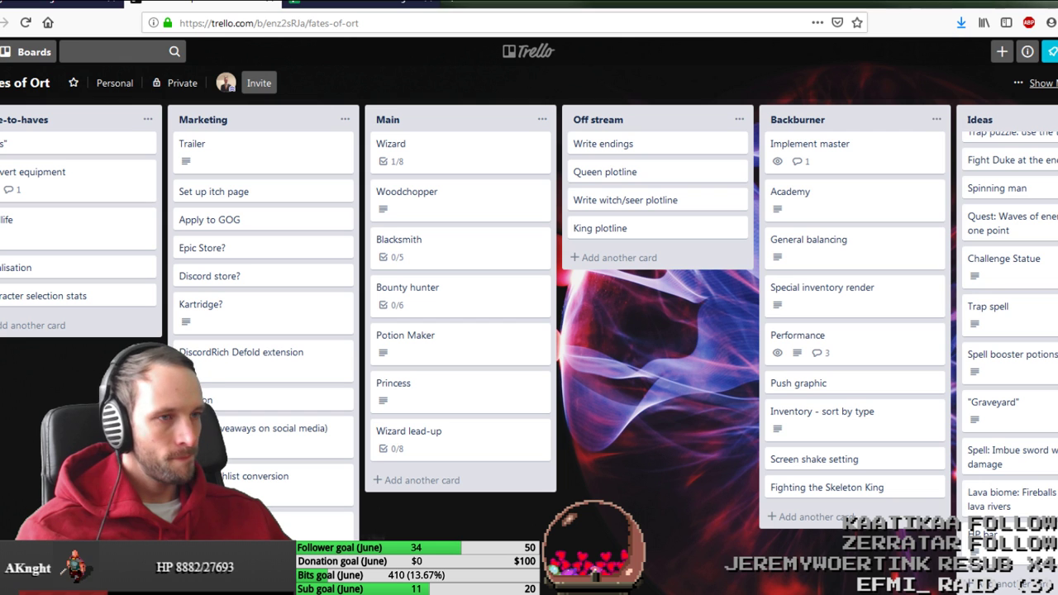
Step: Switch to the Twine story map and examine the overall structure of the wizard dialogue passages
key("alt+Tab")
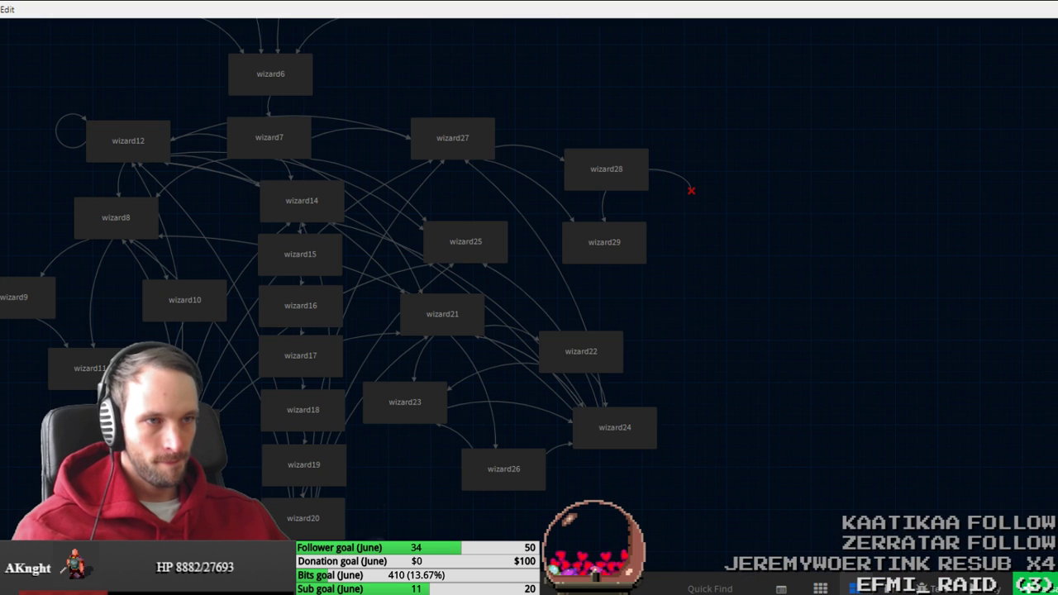
scroll(815, 317, "up", 3)
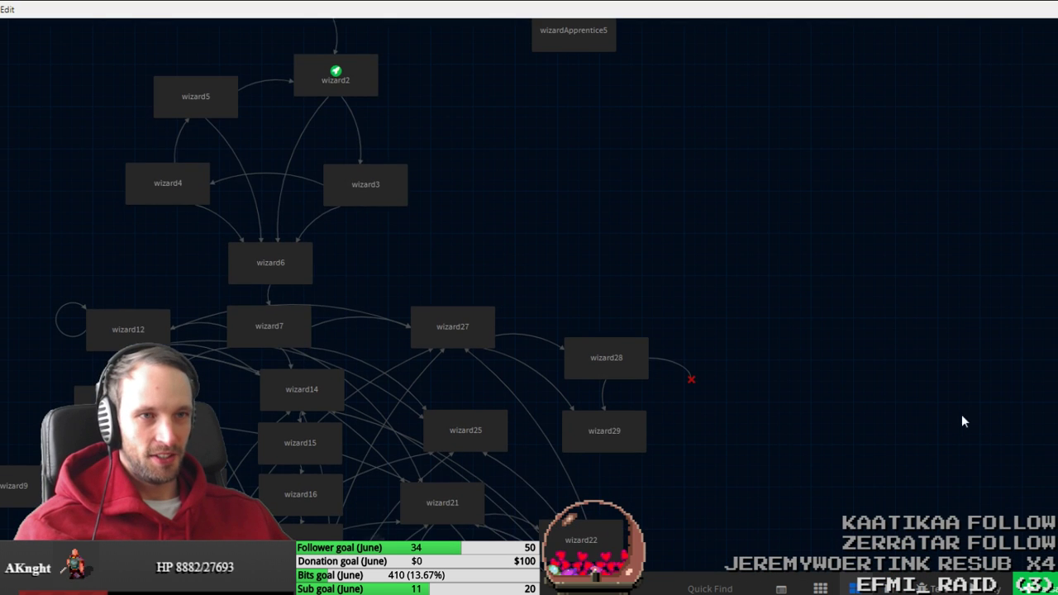
scroll(926, 331, "down", 4)
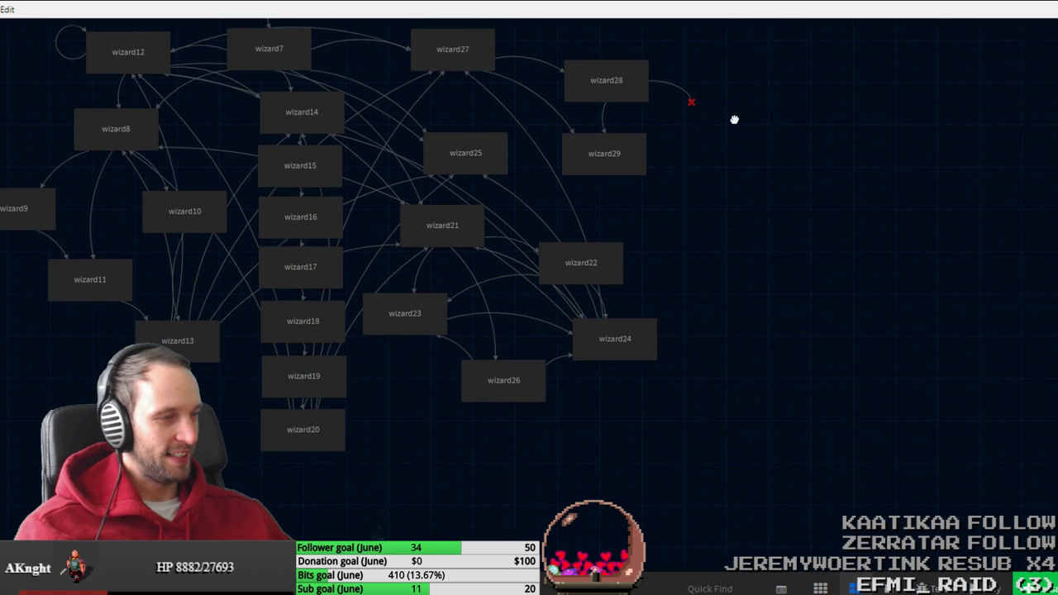
scroll(921, 236, "up", 5)
scroll(816, 532, "down", 3)
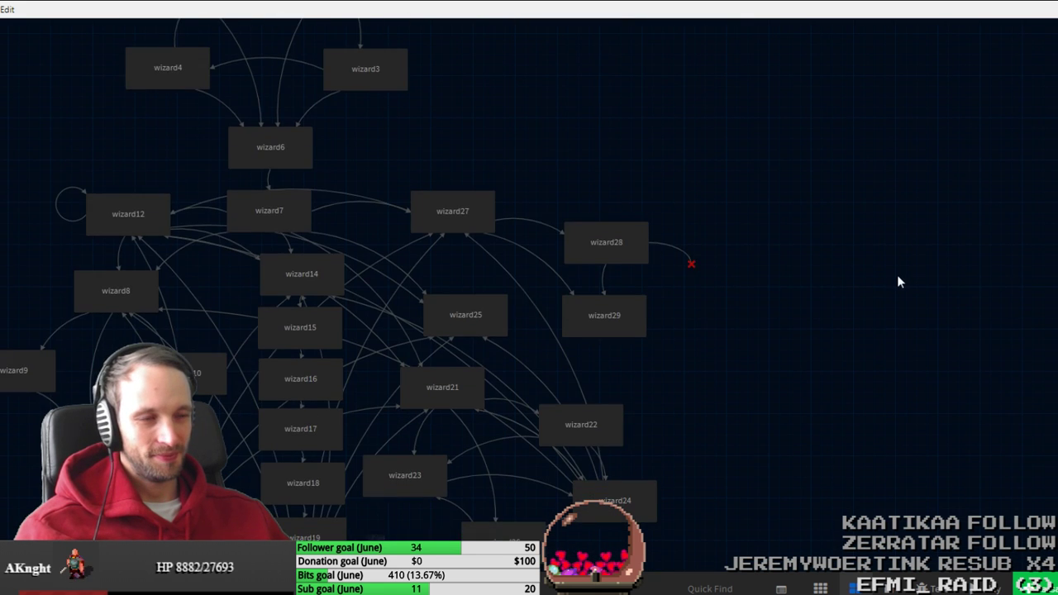
scroll(895, 281, "down", 2)
scroll(896, 281, "up", 1)
scroll(285, 449, "down", 3, "ctrl")
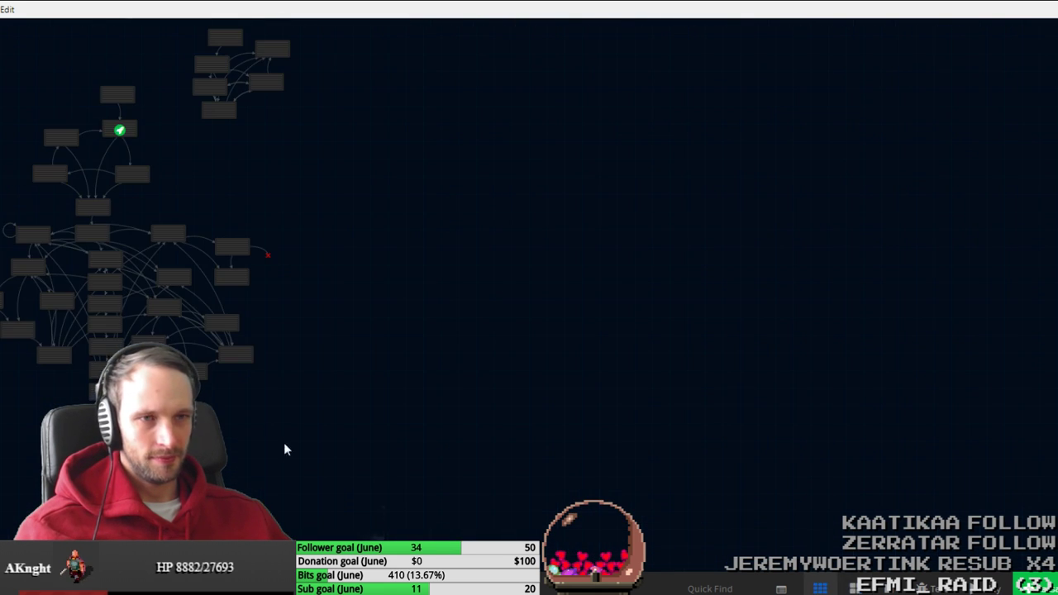
Step: Select all passages in the story map and move them together away from the map's left edge and slightly downward
left_click_drag(460, 437, 1, 39)
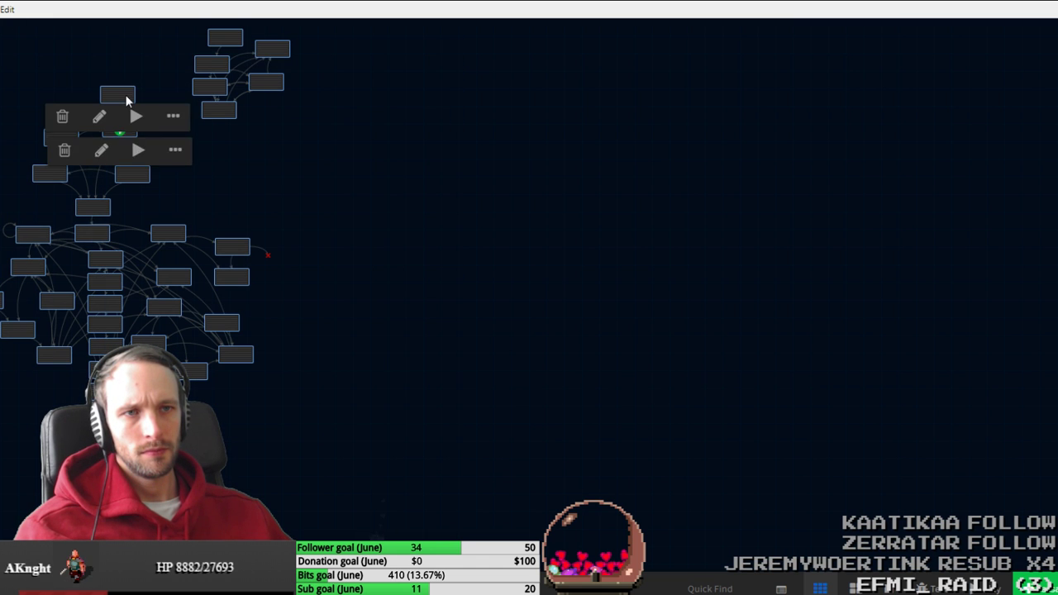
left_click(92, 87)
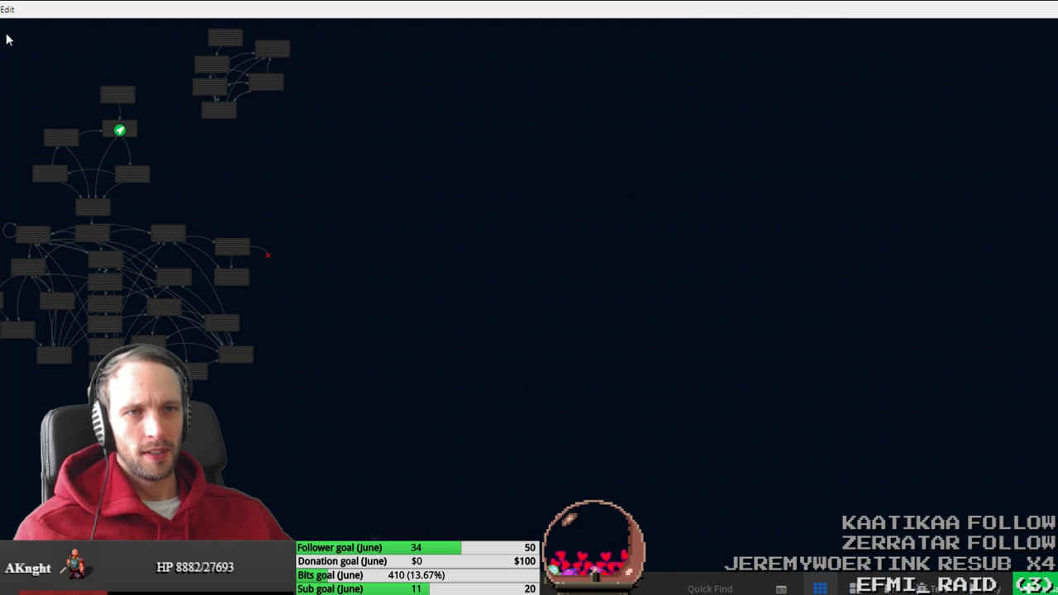
left_click_drag(1, 33, 479, 465)
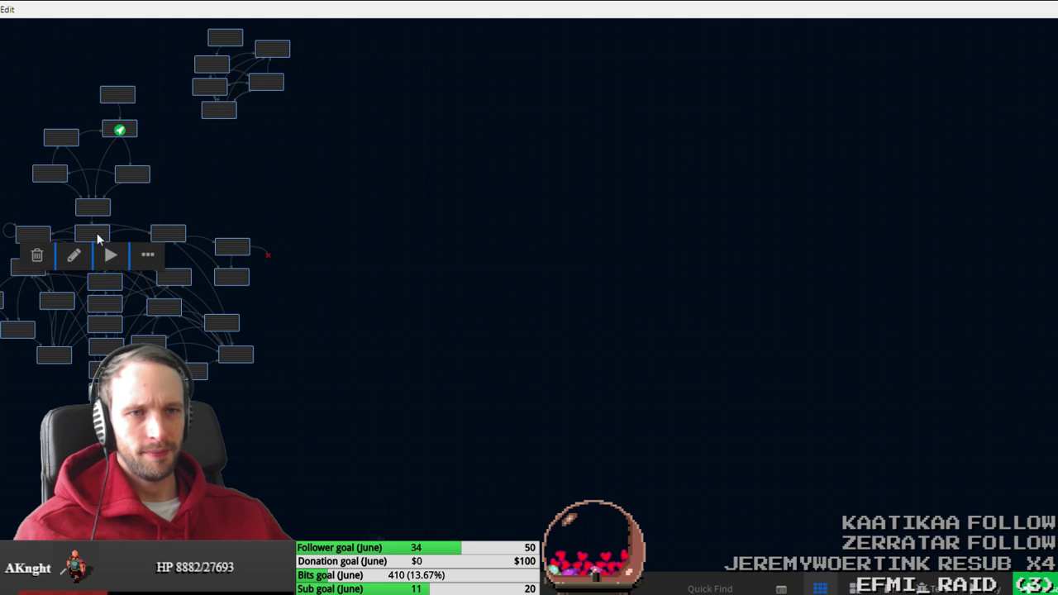
left_click_drag(158, 242, 359, 289)
left_click(66, 263)
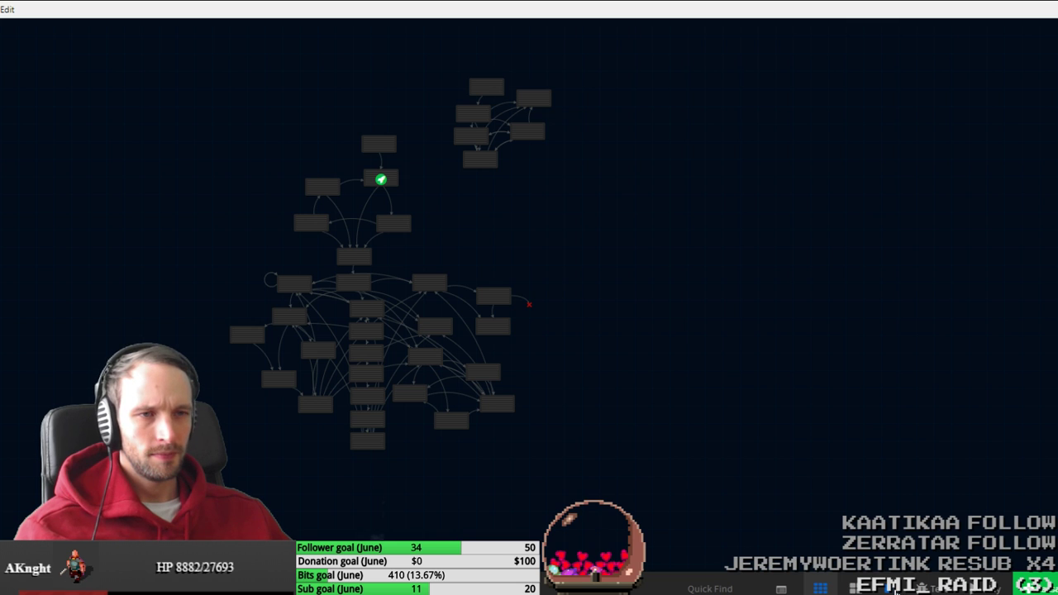
Step: Examine the text and links of the wizard passages, from wizard6 and wizard7 across to wizard27, wizard28 and wizard29
scroll(420, 423, "up", 2, "ctrl")
scroll(420, 422, "left", 5)
scroll(286, 323, "right", 5)
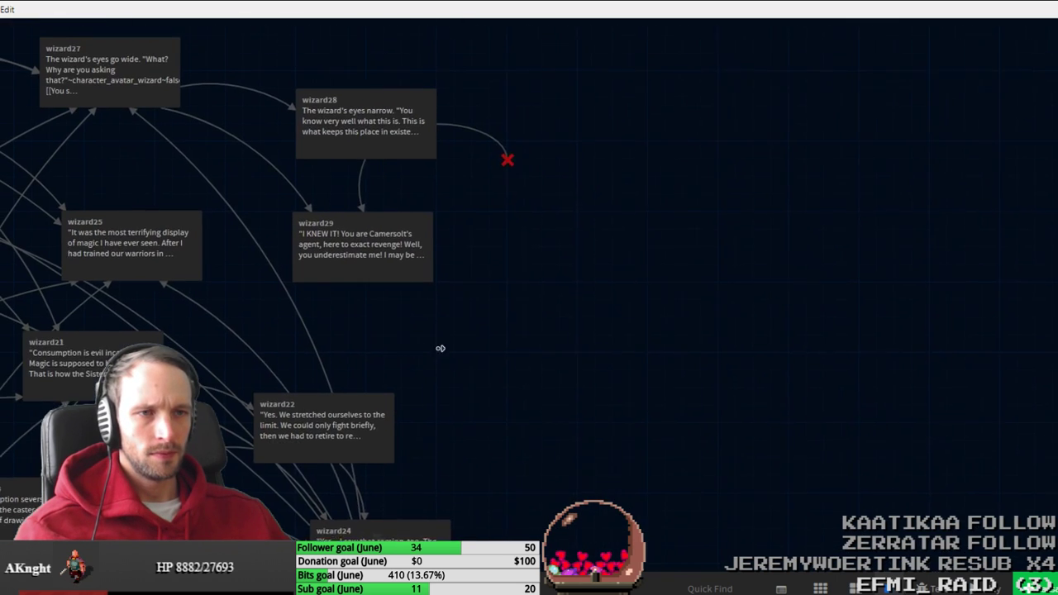
scroll(397, 338, "left", 5)
scroll(396, 338, "up", 2)
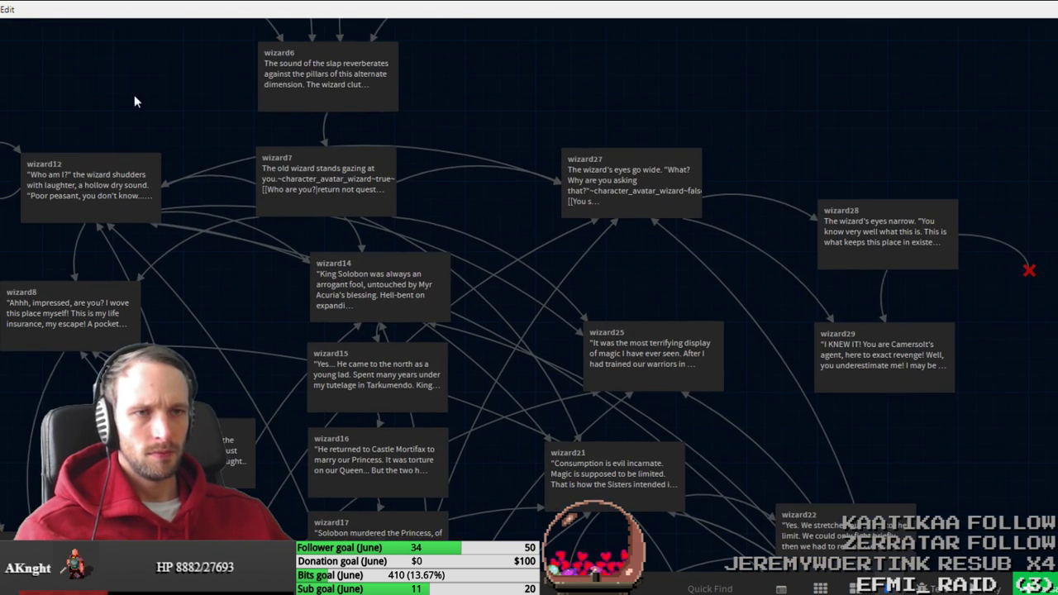
scroll(220, 116, "left", 4)
scroll(220, 116, "up", 1)
scroll(722, 429, "right", 6)
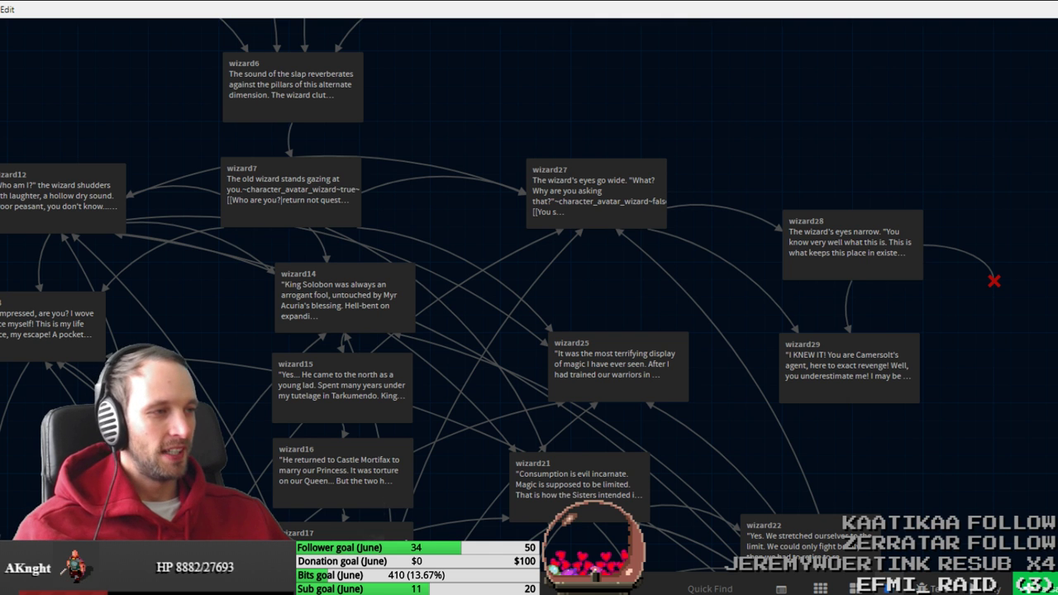
Step: Switch to the Fates of Ort board in Trello and look over the cards in the lists around Main
key("alt+Tab")
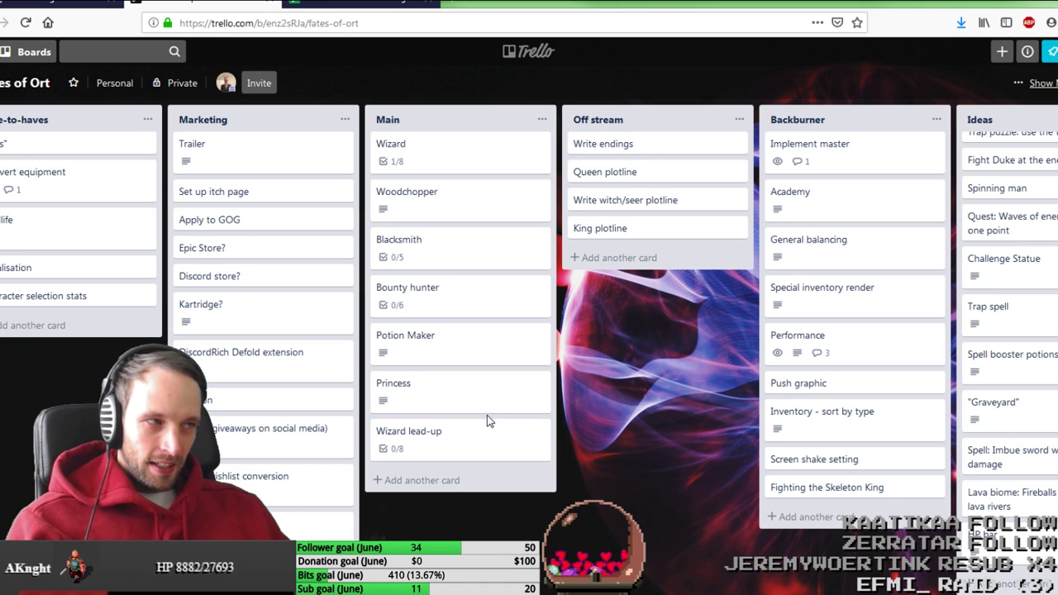
left_click_drag(629, 442, 6, 442)
scroll(529, 347, "left", 10)
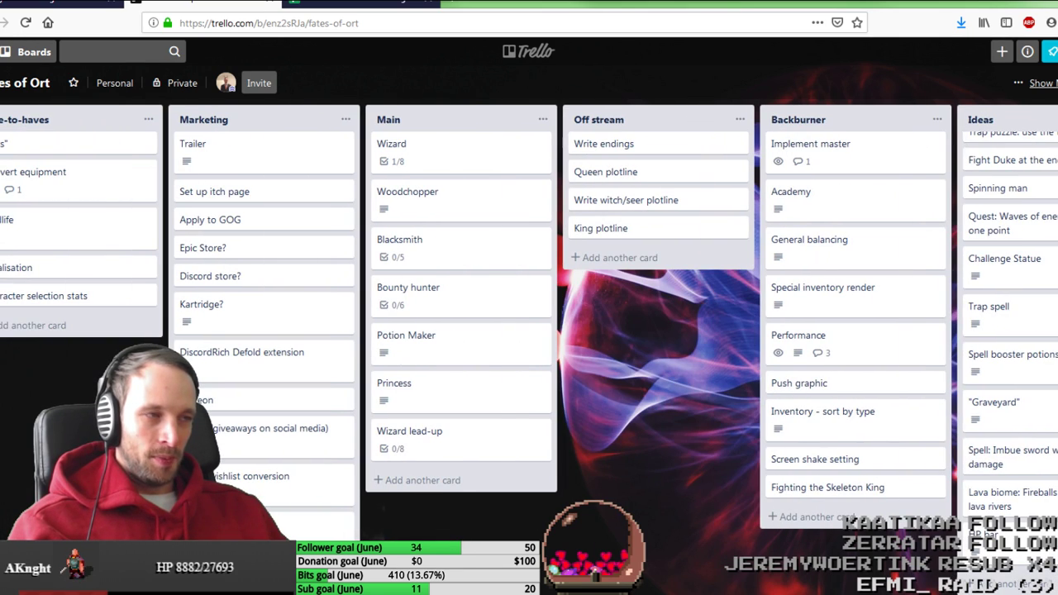
Step: Switch to the code editor, open wizard.json, replace its entire contents with the copied Twine dialogue export and save the file
key("alt+Tab")
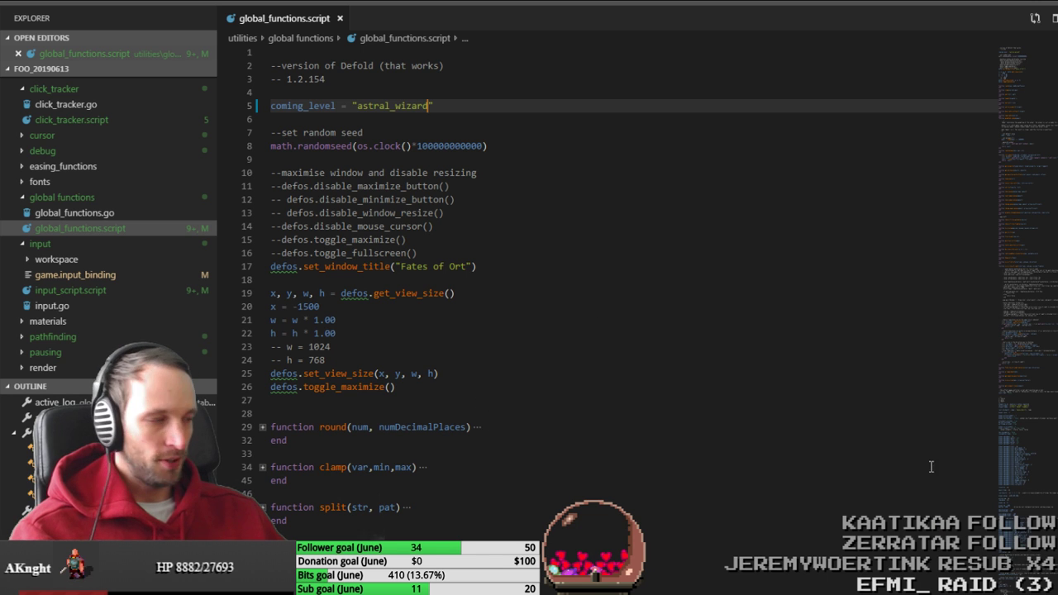
key("ctrl+p")
type("wiz")
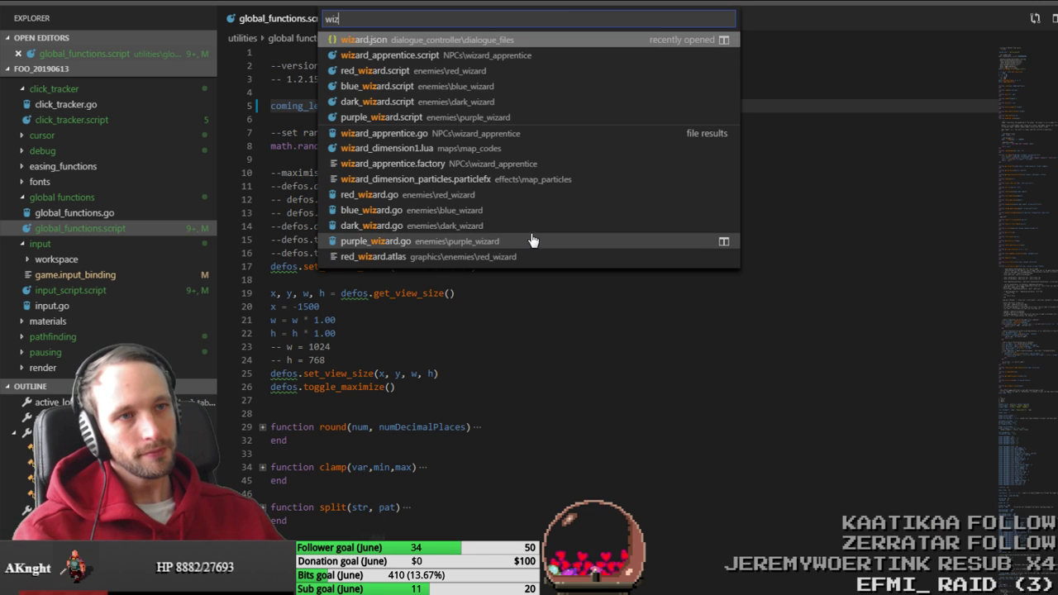
left_click(425, 40)
key("ctrl+a")
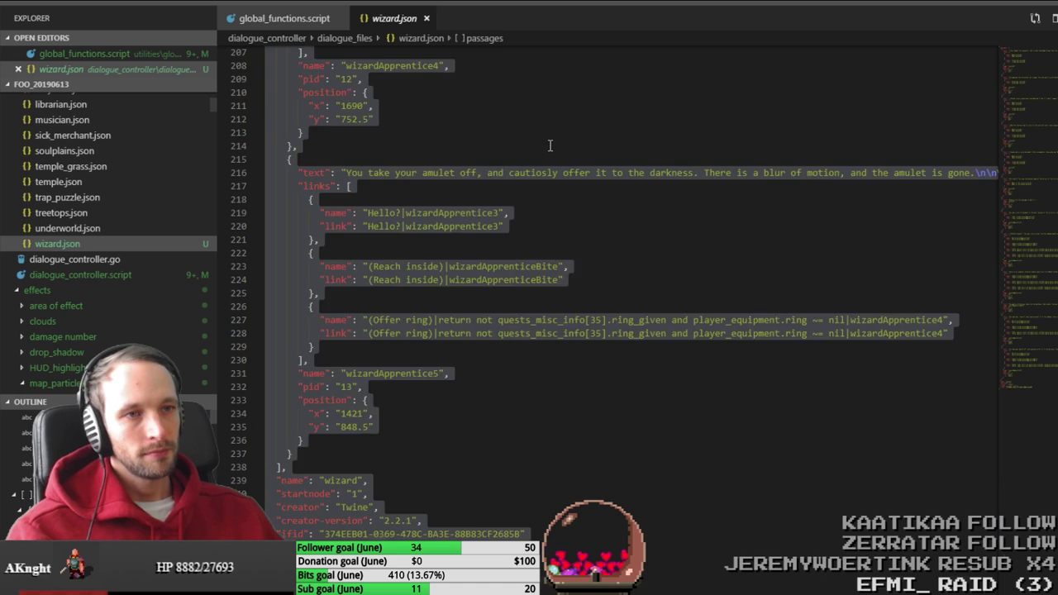
key("ctrl+v")
key("ctrl+s")
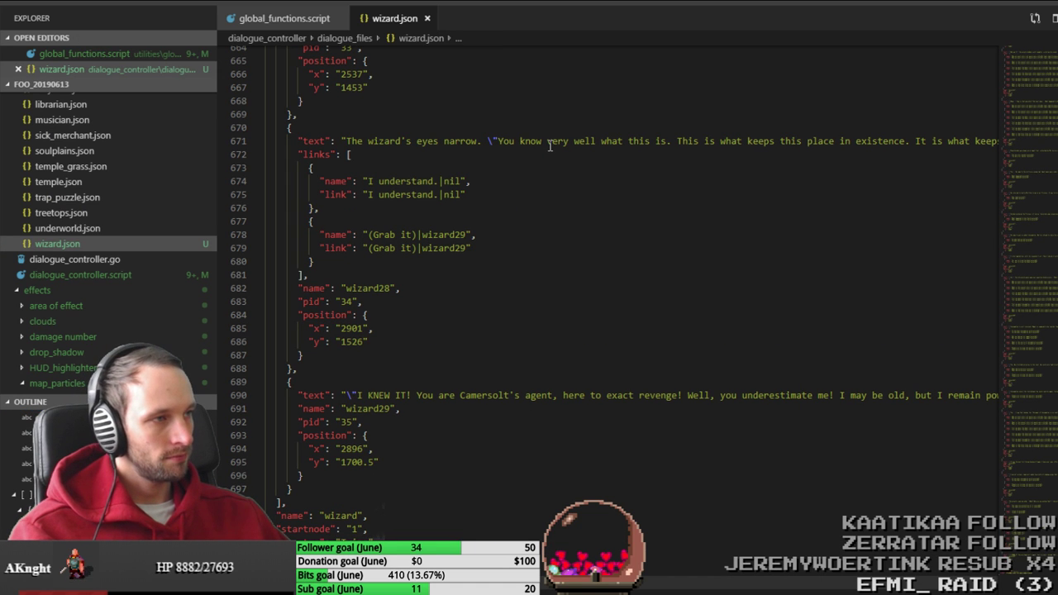
Step: Switch to Defold and look through the project's NPCs folder for the existing NPC entries
key("alt+Tab")
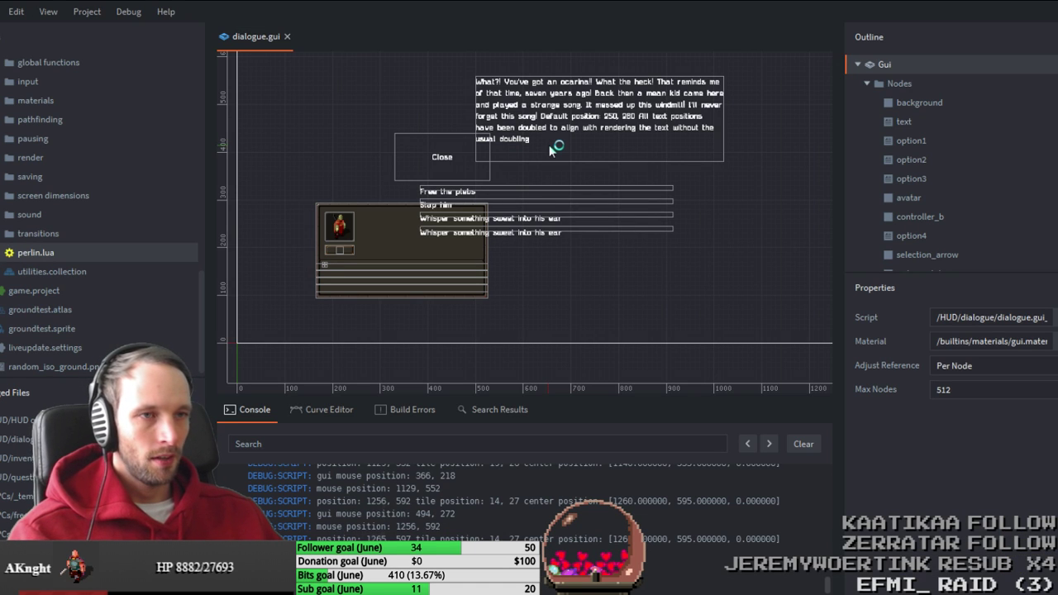
scroll(73, 257, "up", 10)
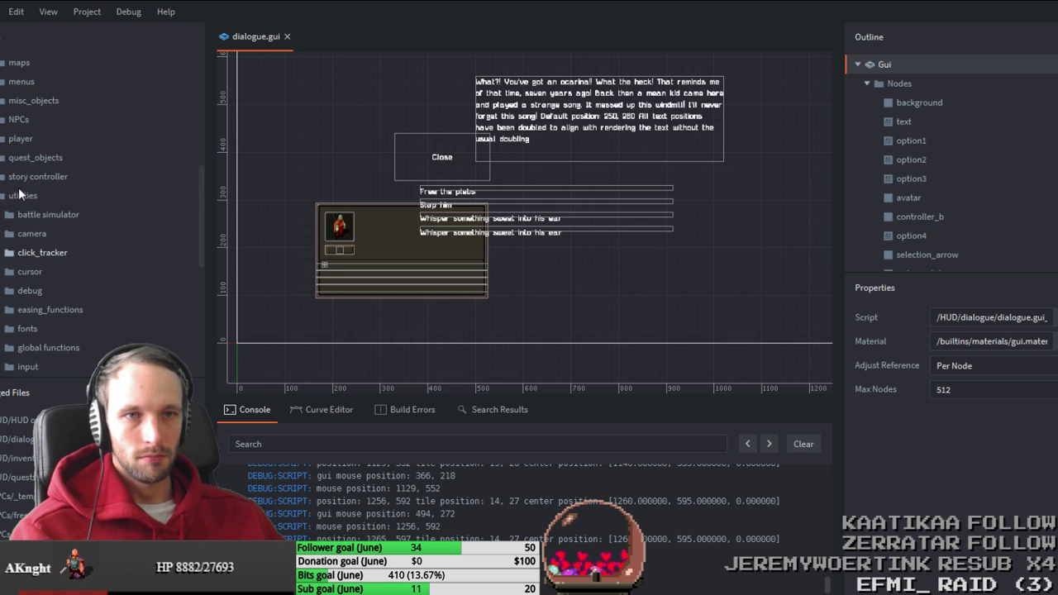
double_click(18, 234)
scroll(71, 271, "down", 10)
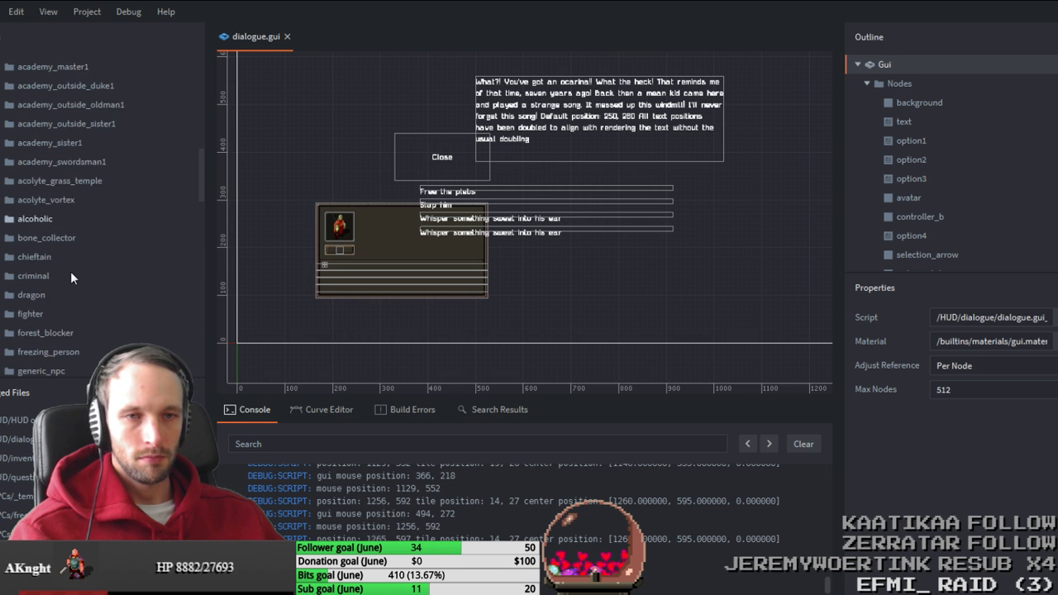
scroll(72, 270, "down", 2)
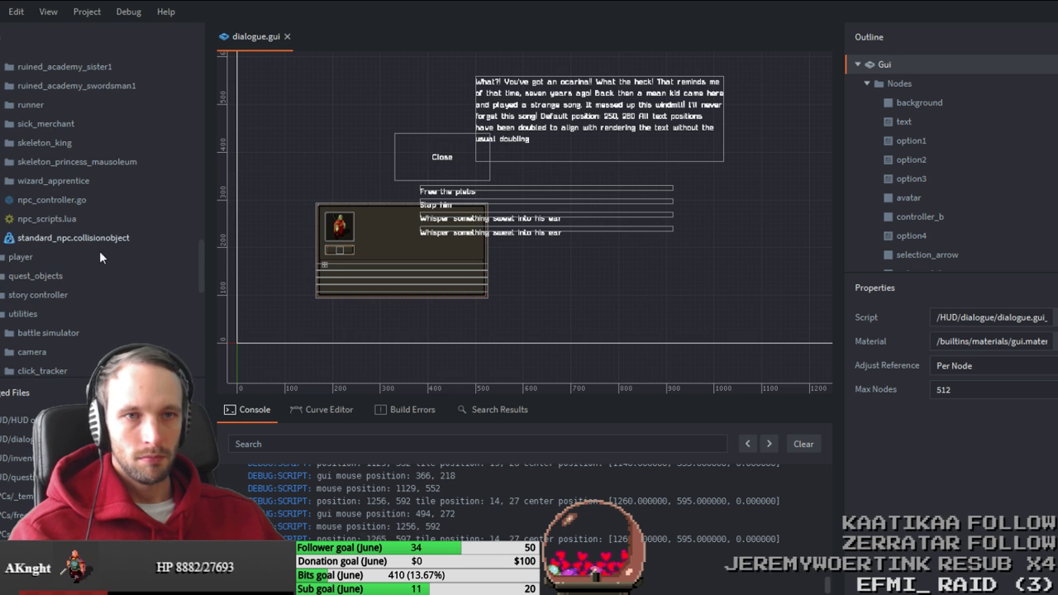
scroll(97, 198, "up", 5)
scroll(98, 198, "up", 10)
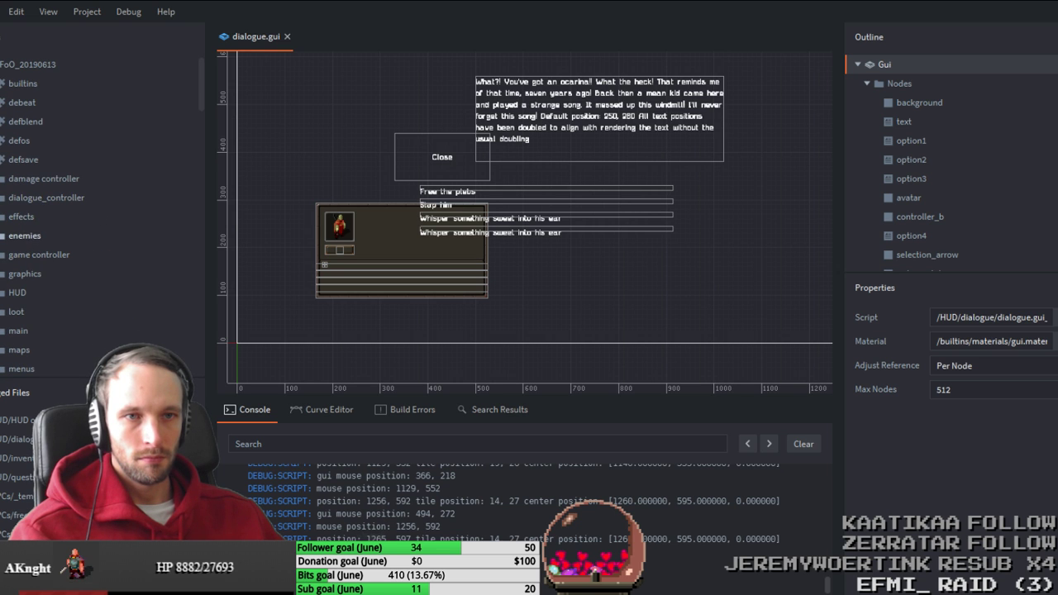
Step: Browse the NPCs folder inside graphics and expand the acolyte folder to examine its files
double_click(25, 273)
scroll(115, 263, "down", 3)
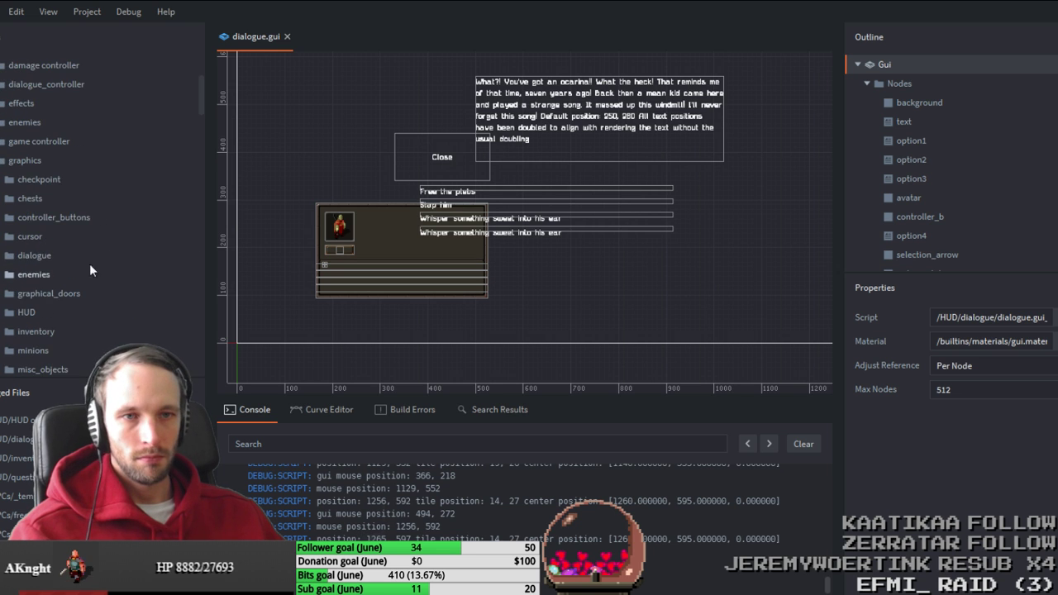
scroll(11, 317, "down", 3)
double_click(11, 296)
scroll(132, 270, "down", 5)
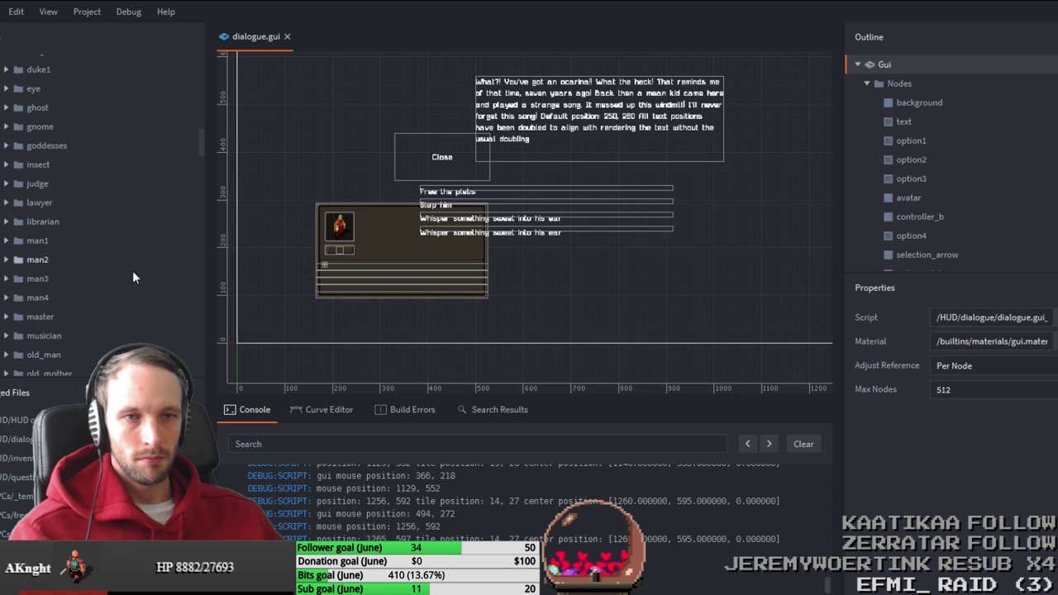
scroll(144, 281, "up", 10)
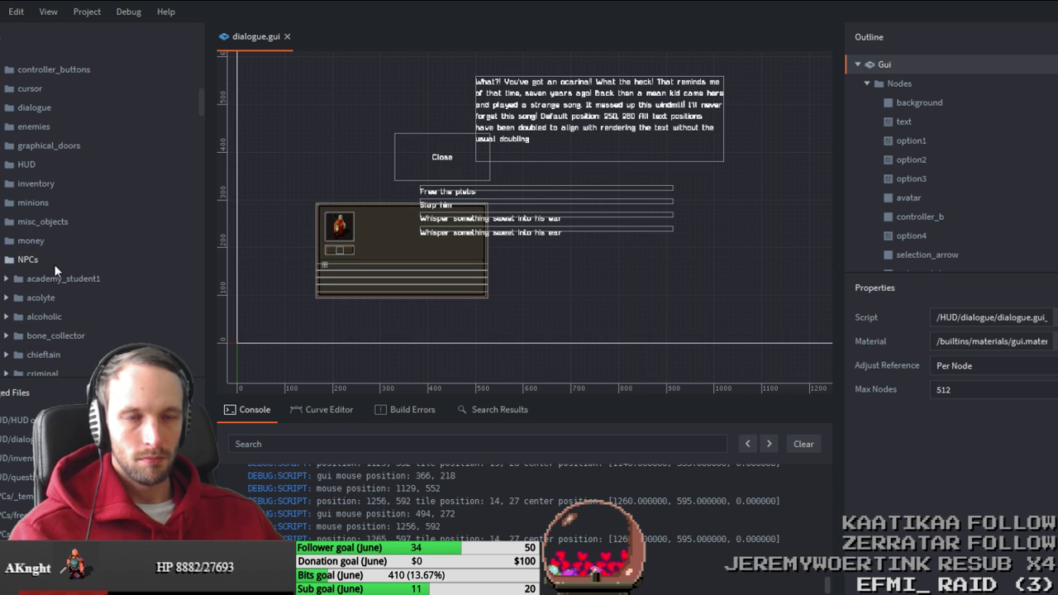
scroll(54, 264, "down", 3)
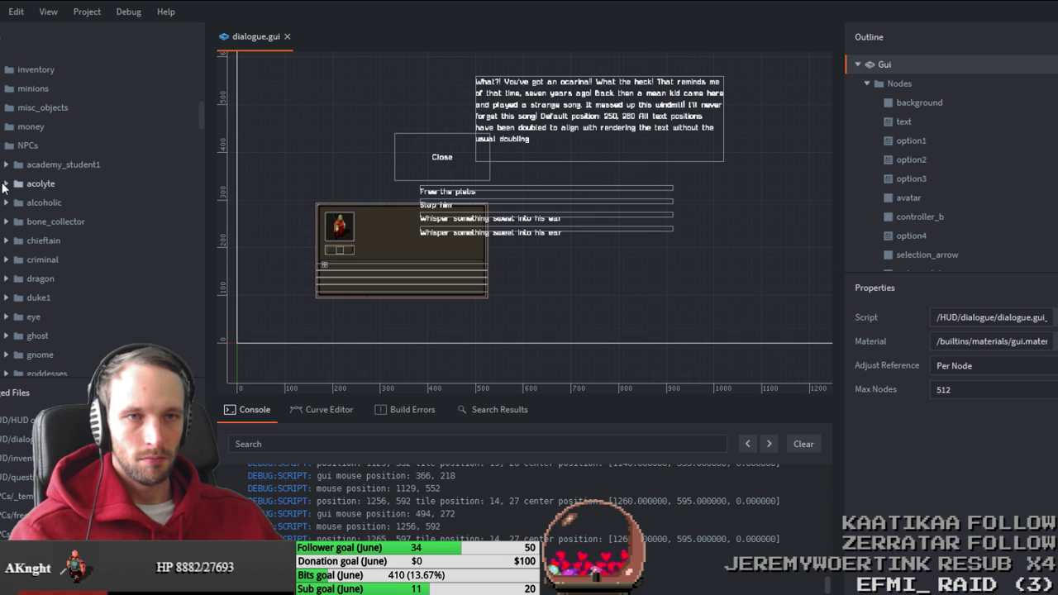
left_click(7, 184)
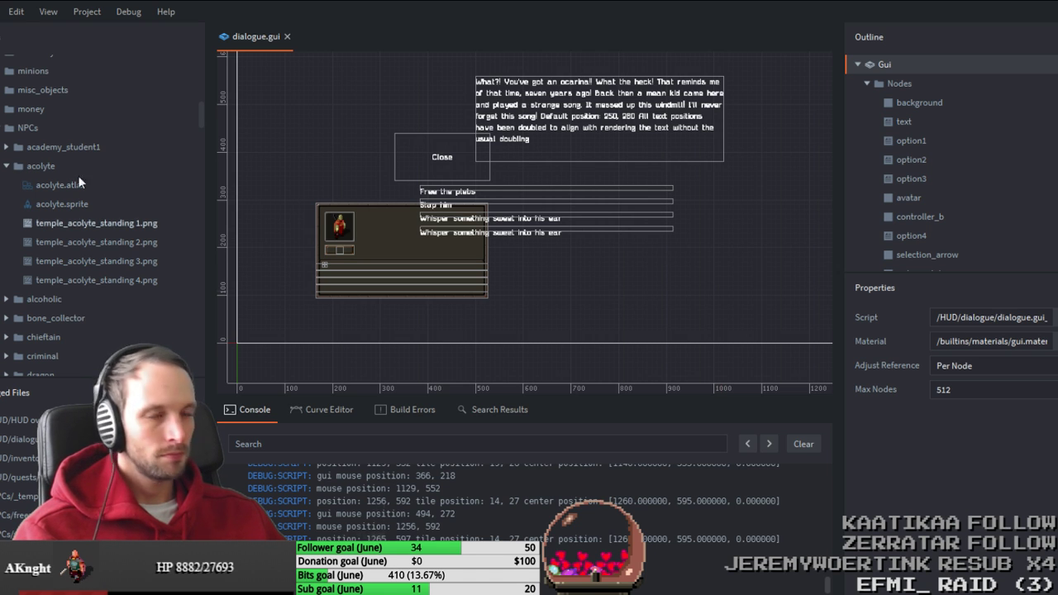
Step: Duplicate the acolyte graphics folder inside graphics/NPCs and rename the copy wizard
left_click(50, 167)
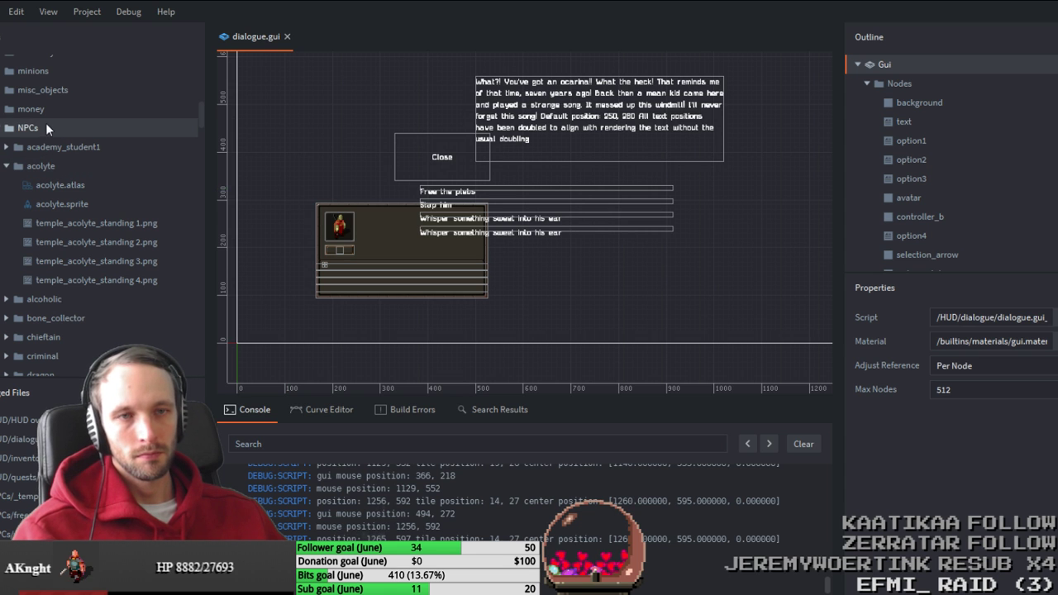
key("ctrl+c")
key("ctrl+v")
key("F2")
type("witch")
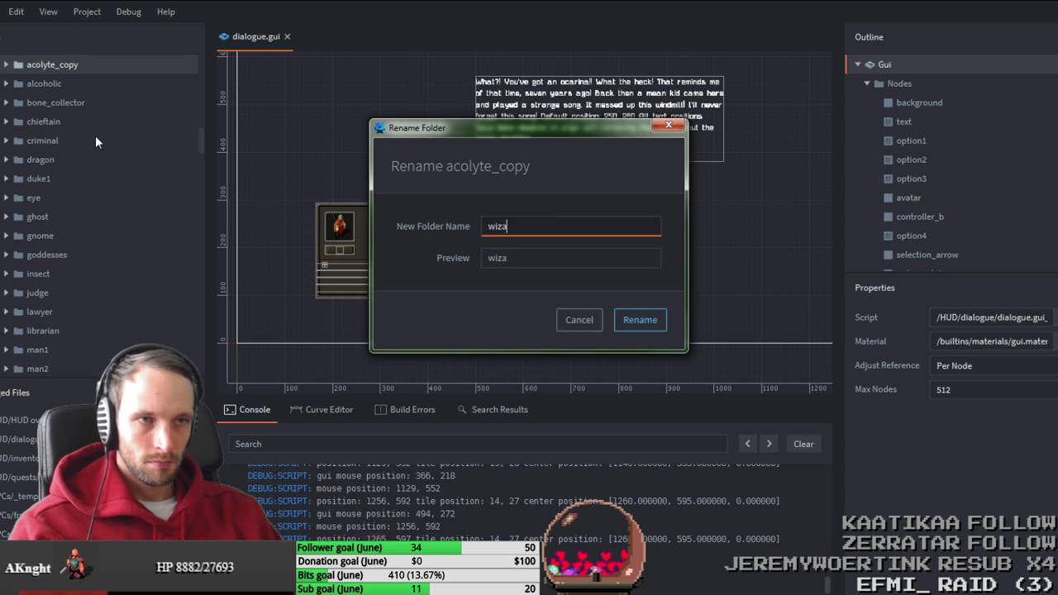
key("Return")
Step: Replace the four temple_acolyte_standing images in the new wizard folder with the wizard_standing 1 to 4 PNG files
scroll(47, 142, "down", 5)
scroll(47, 141, "down", 5)
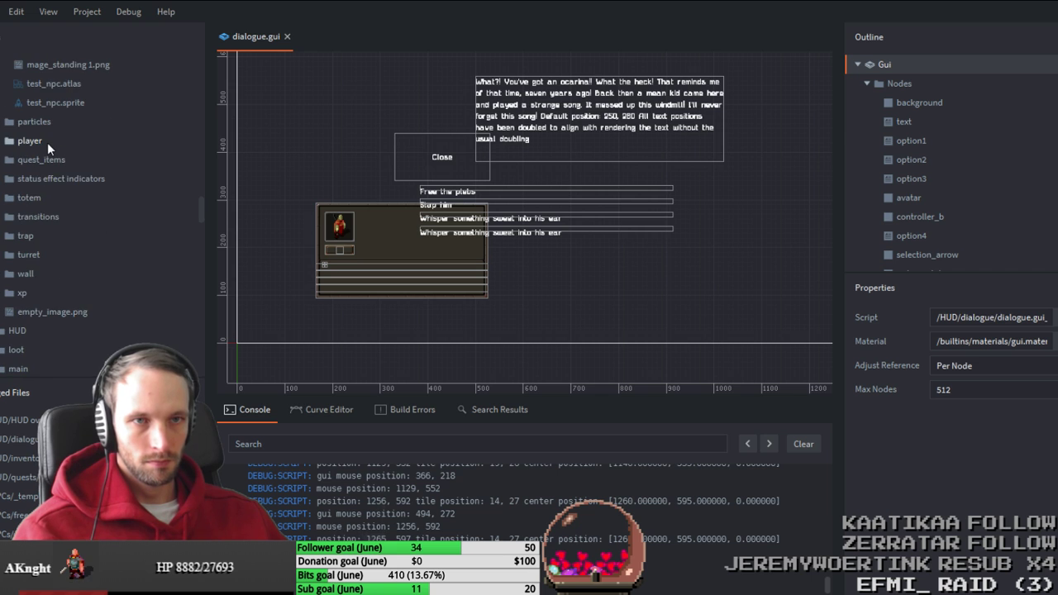
scroll(47, 142, "up", 3)
left_click(7, 83)
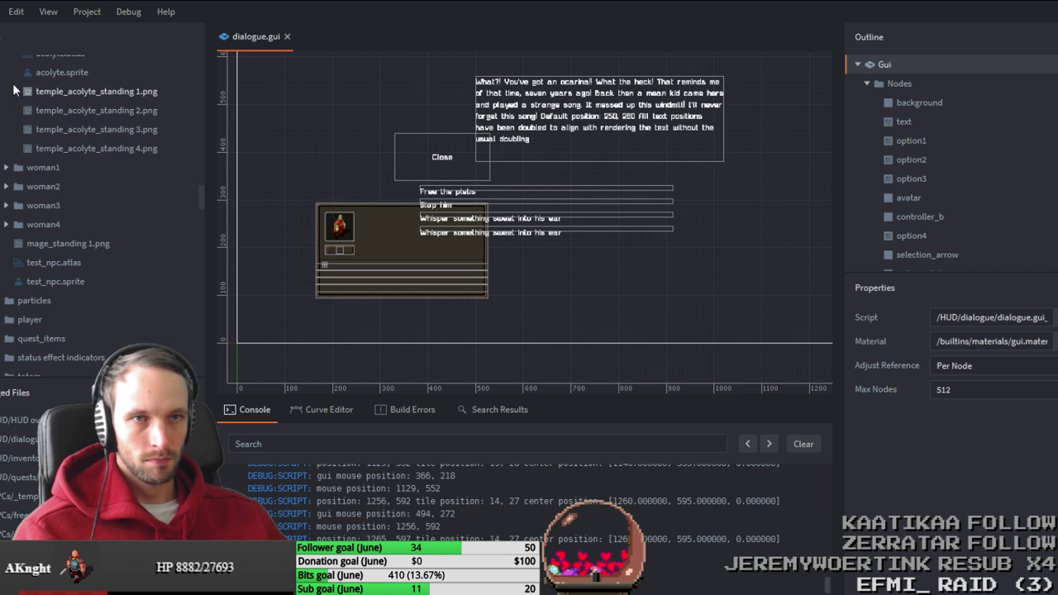
scroll(17, 91, "up", 1)
left_click(100, 205, "shift")
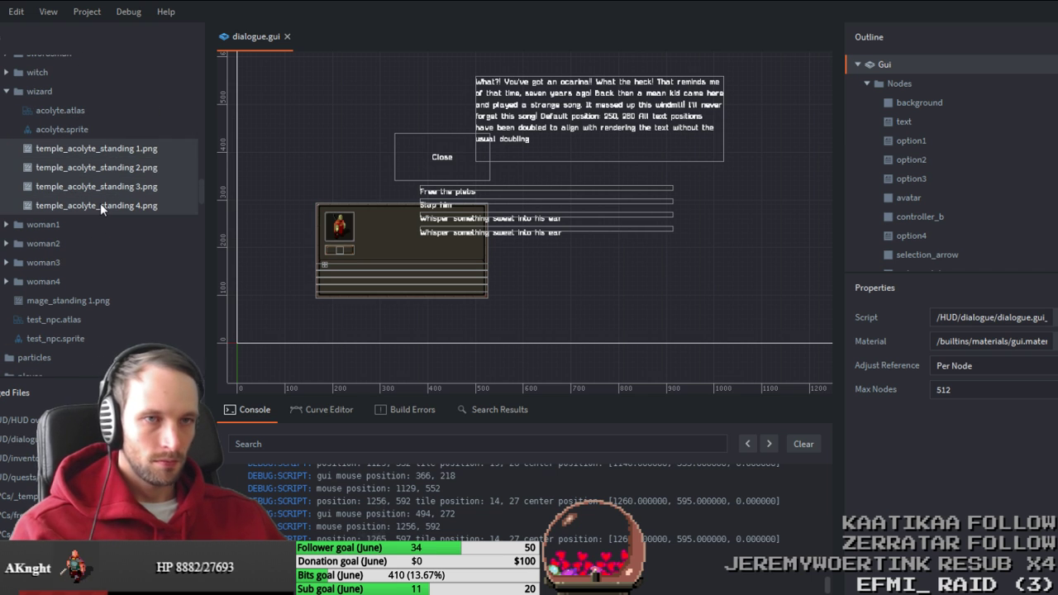
key("Delete")
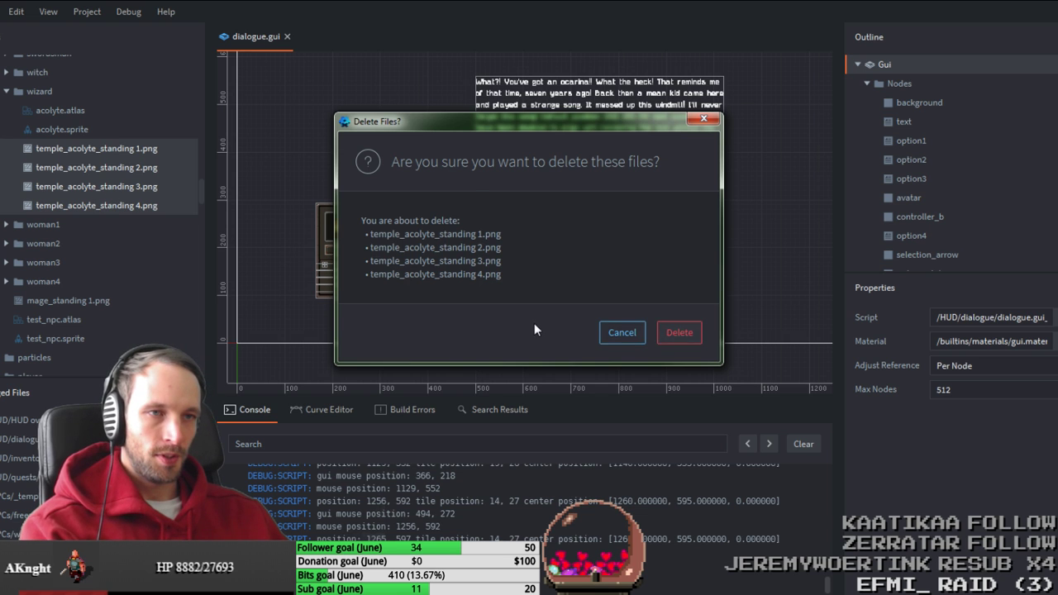
key("Escape")
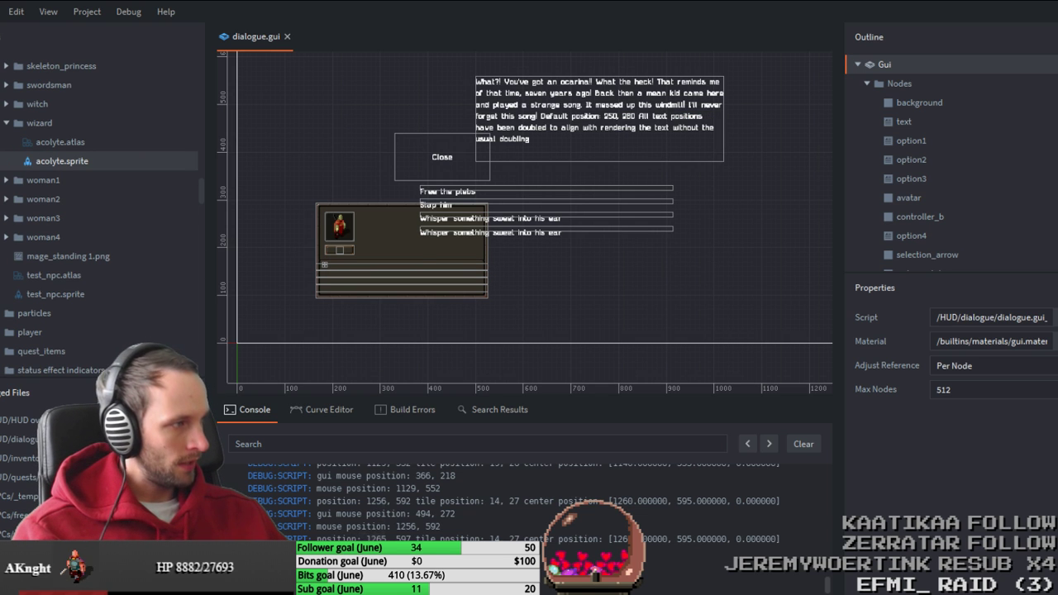
left_click_drag(369, 230, 93, 159)
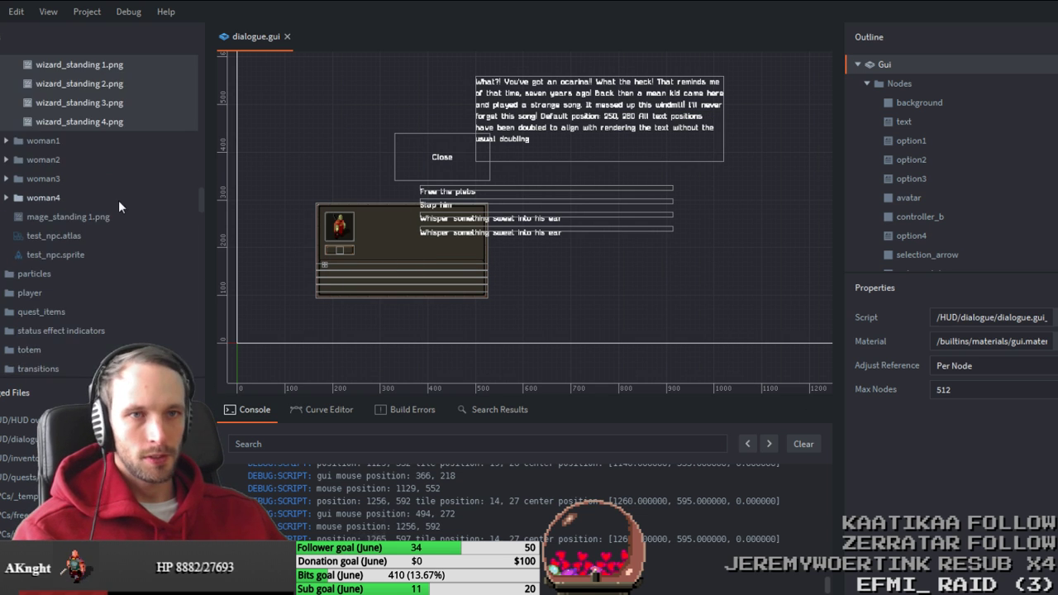
Step: Rename acolyte.atlas and acolyte.sprite in the wizard folder to wizard.atlas and wizard.sprite
scroll(116, 116, "up", 4)
key("F2")
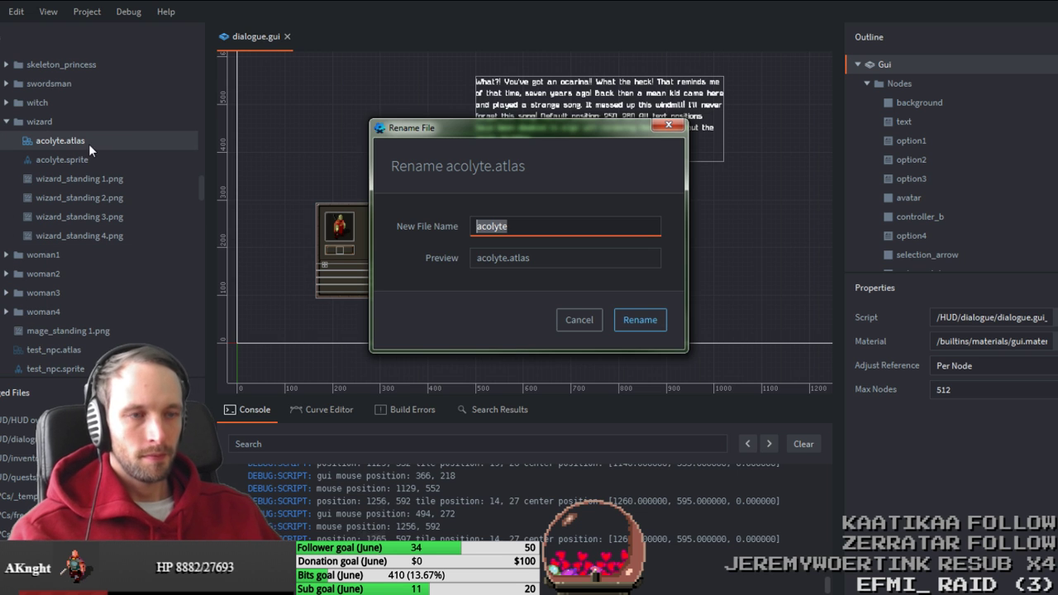
type("wizard")
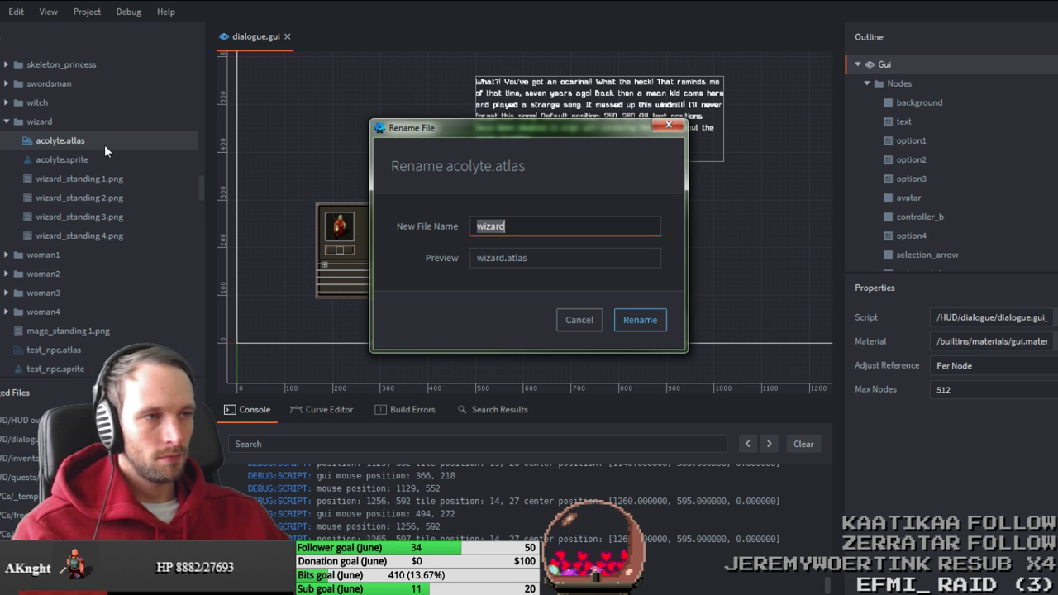
key("Return")
left_click(105, 142)
key("F2")
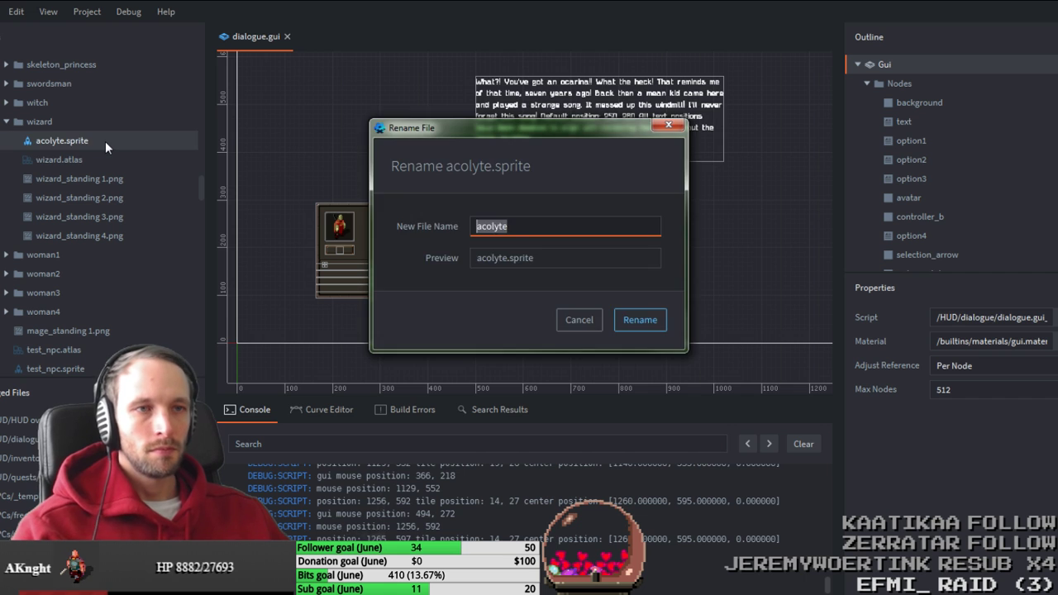
type("wizard")
key("Return")
Step: Open wizard.sprite, set its image to the wizard atlas in graphics/NPCs/wizard and save the sprite
double_click(70, 159)
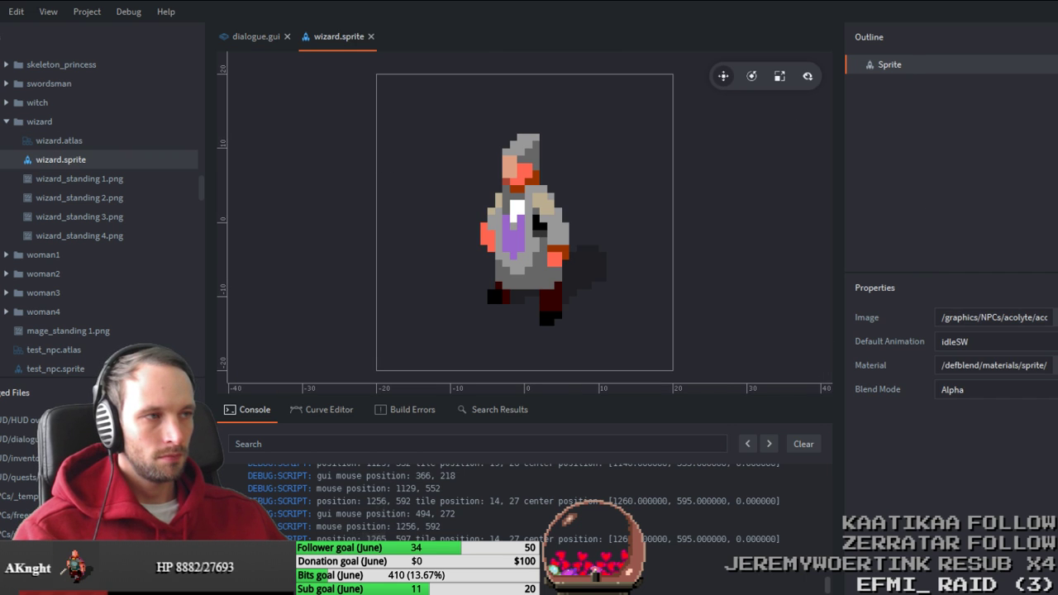
left_click(1056, 318)
type("wizard")
key("Return")
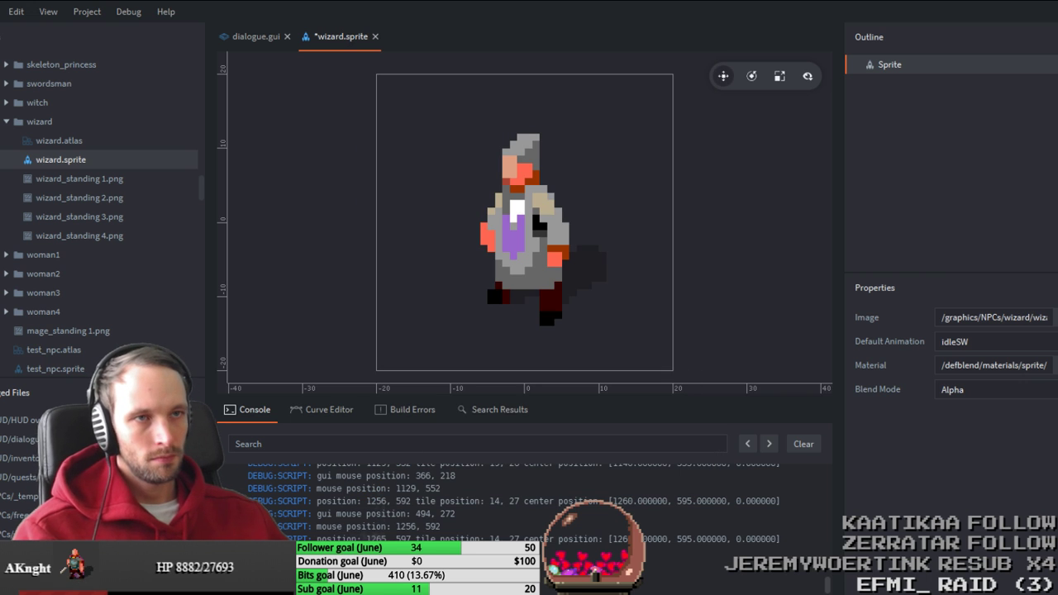
key("ctrl+s")
Step: Open wizard.atlas and add the images wizard_standing 1 to 4 from graphics/NPCs/wizard to the atlas
scroll(97, 151, "down", 3)
scroll(111, 142, "up", 2)
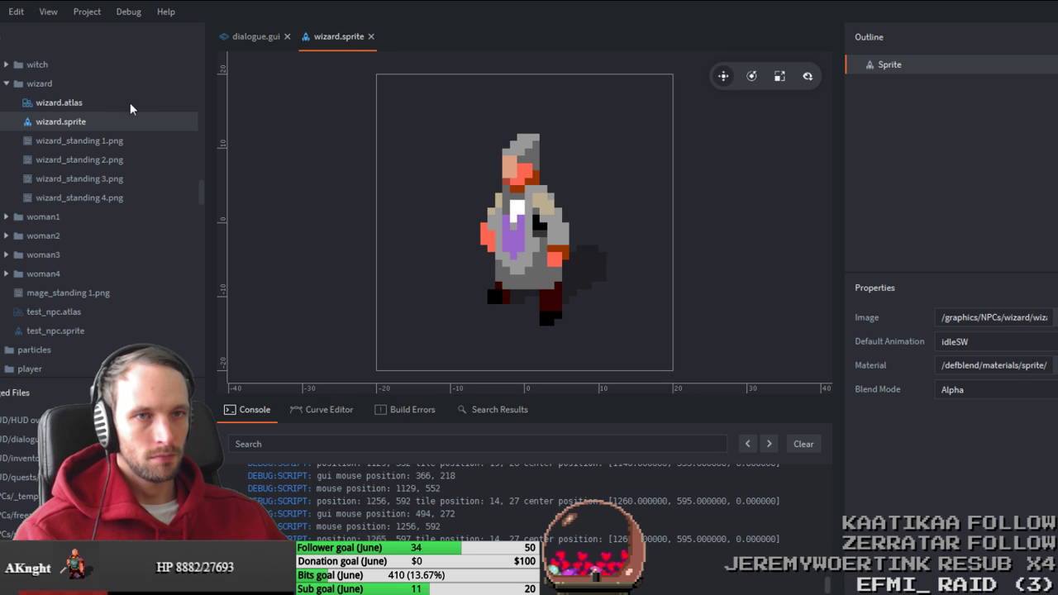
left_click(99, 104)
double_click(99, 106)
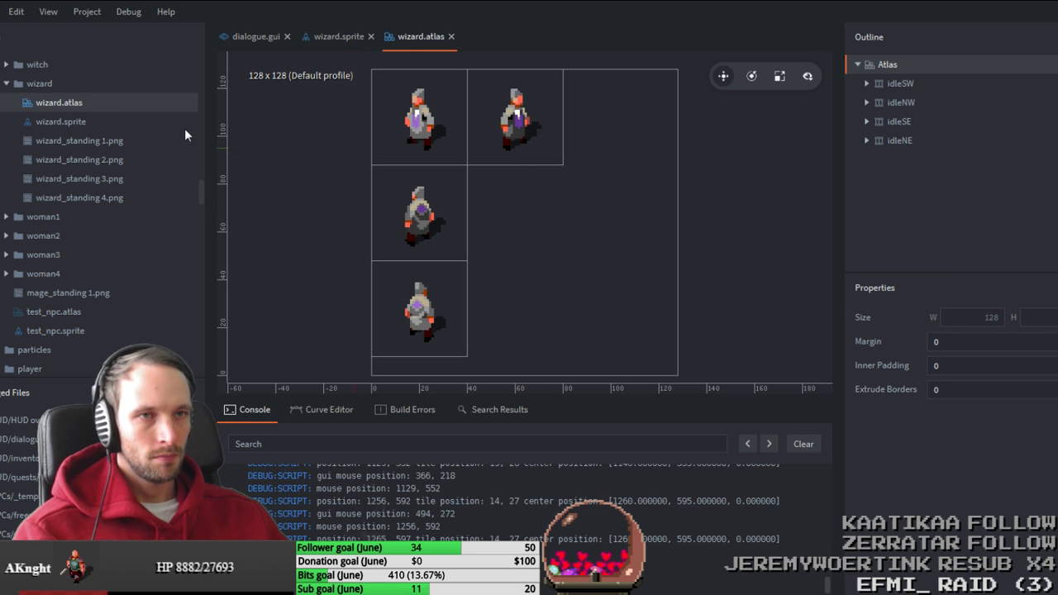
right_click(909, 64)
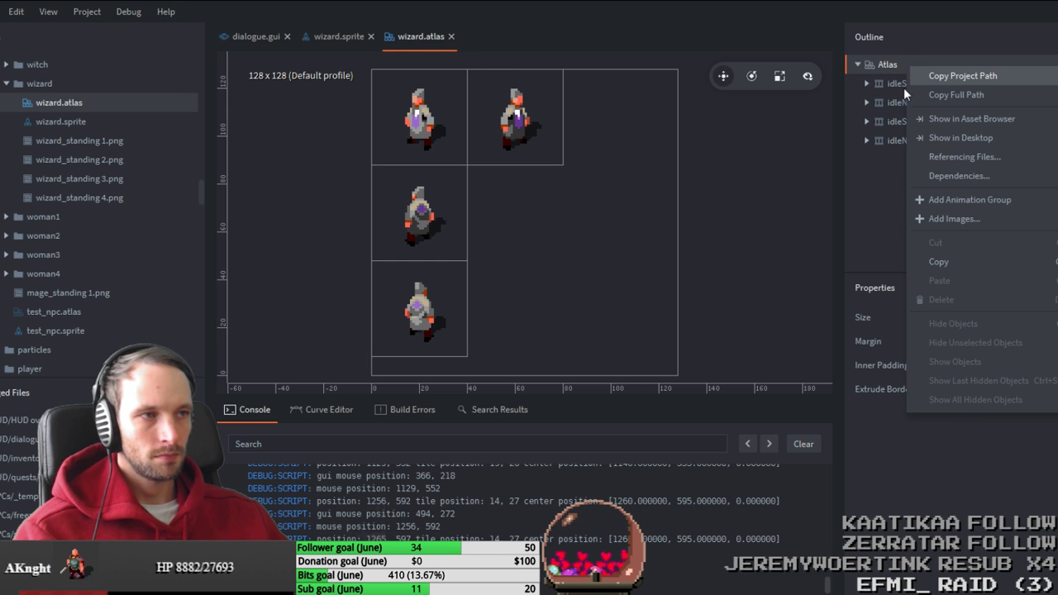
left_click(945, 211)
type("wiza")
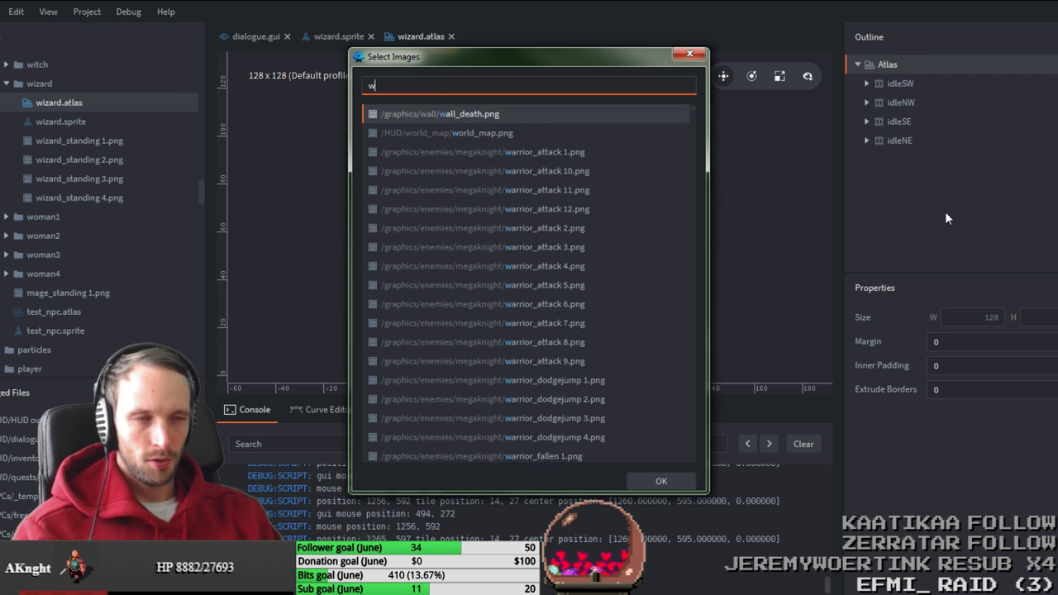
left_click(526, 175)
left_click(567, 114, "shift")
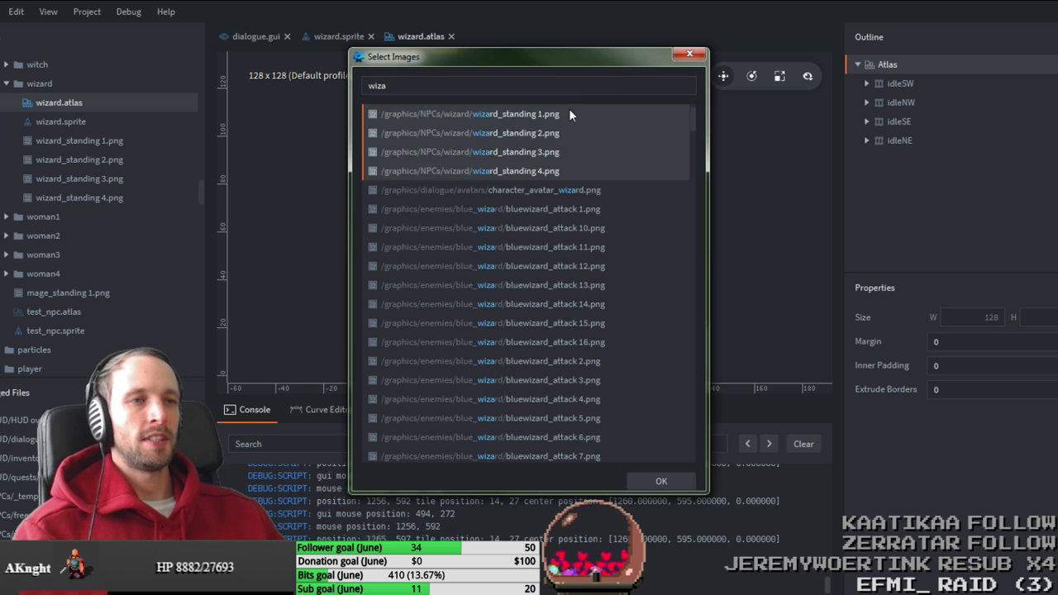
key("Return")
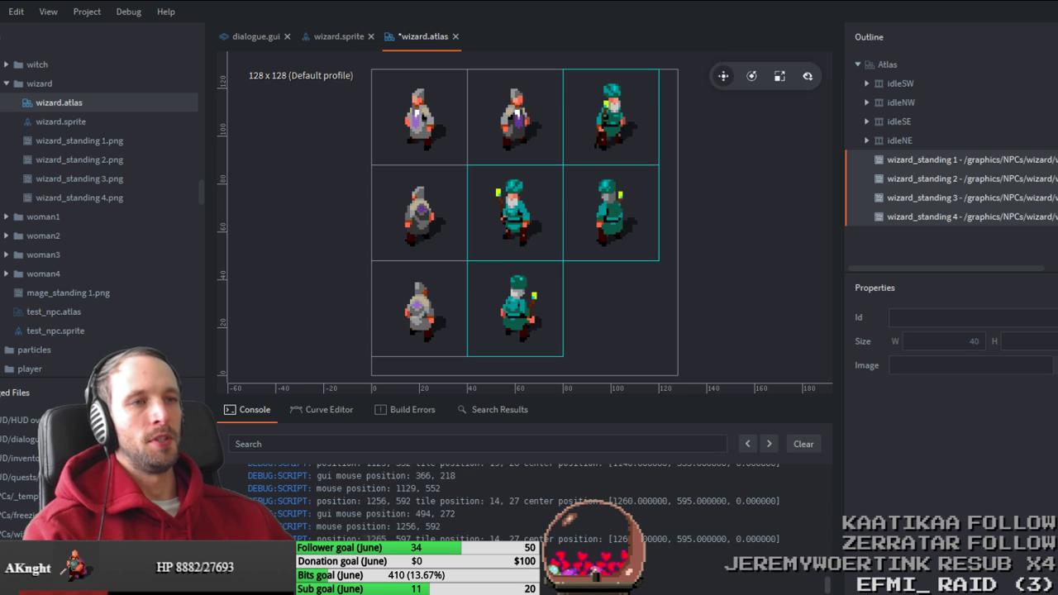
Step: Move wizard_standing 1 into the idleSW animation, 2 into idleSE, 3 into idleNE and 4 into idleNW
left_click(999, 179)
left_click(1000, 166)
left_click_drag(997, 164, 1001, 87)
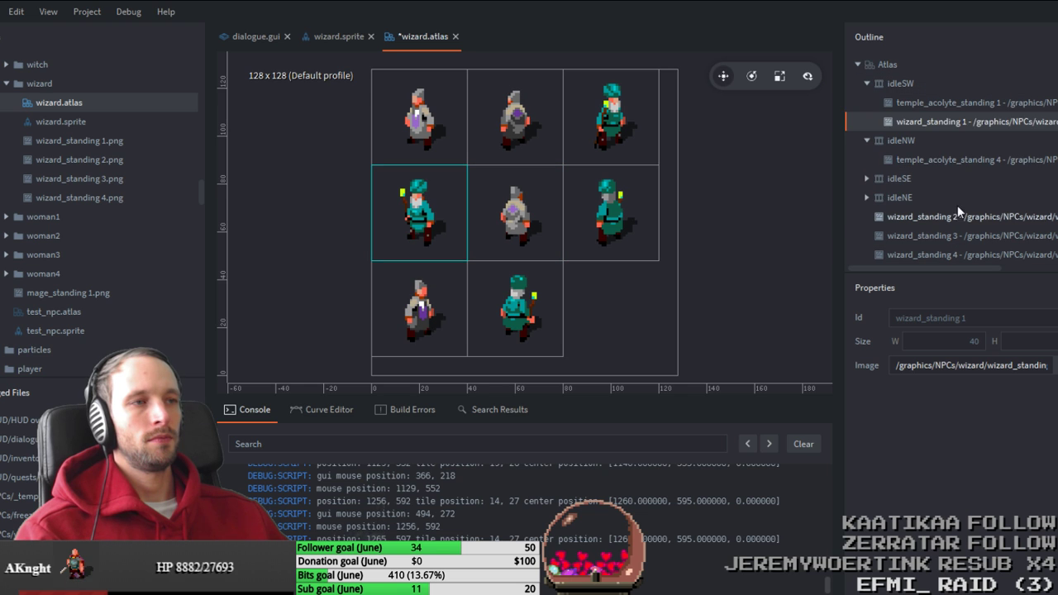
left_click_drag(959, 217, 967, 178)
left_click(967, 238)
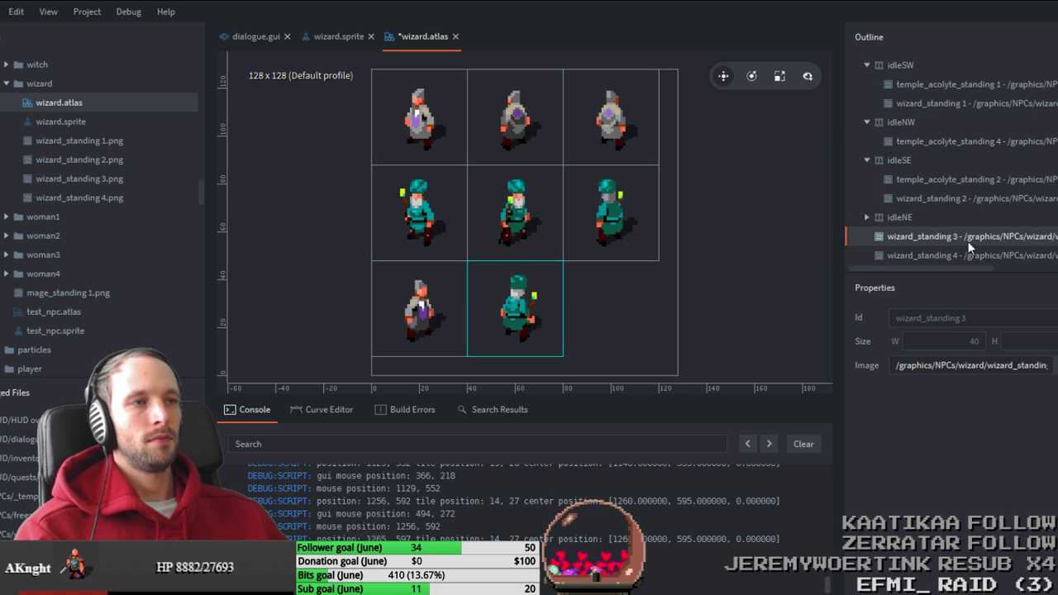
left_click_drag(967, 234, 965, 216)
left_click_drag(955, 263, 975, 108)
Step: Delete the temple_acolyte_standing images from the four idle animations, save wizard.atlas and view wizard.sprite
left_click(963, 124)
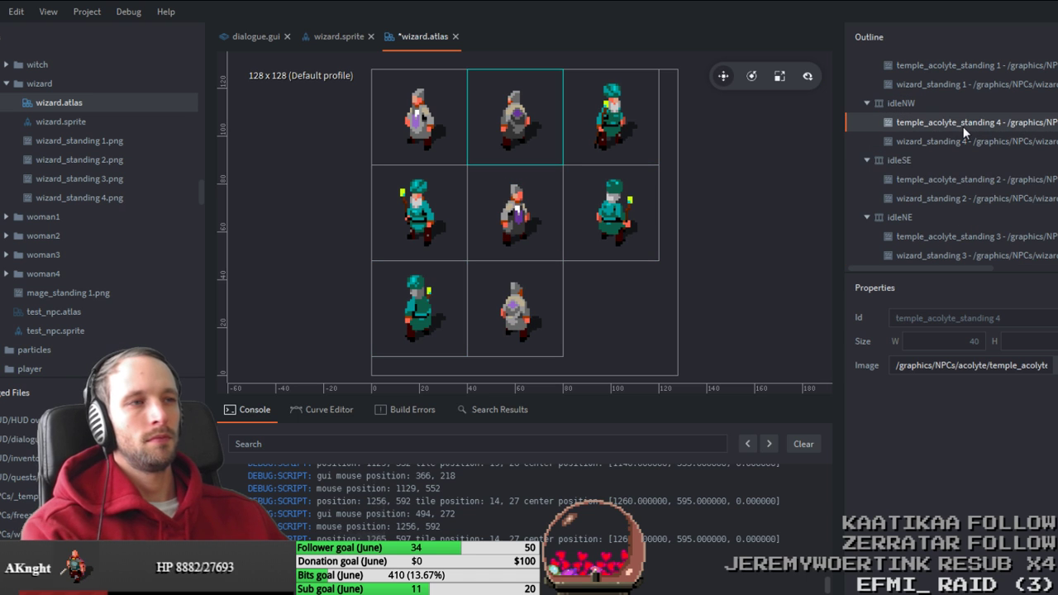
left_click(953, 182, "ctrl")
scroll(942, 234, "up", 2)
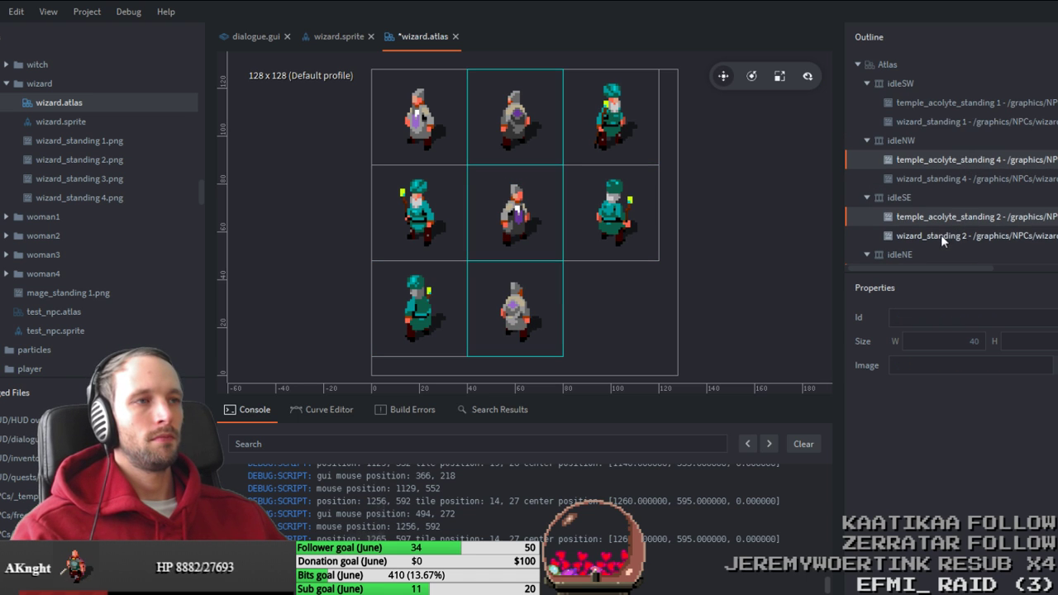
left_click(975, 103, "ctrl")
key("Delete")
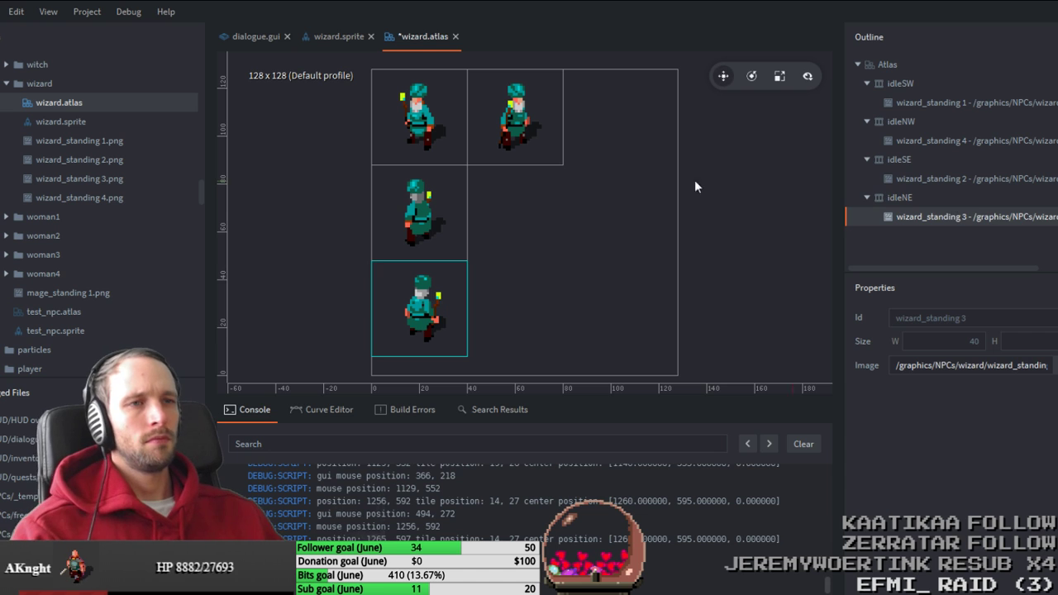
left_click(668, 210)
key("ctrl+s")
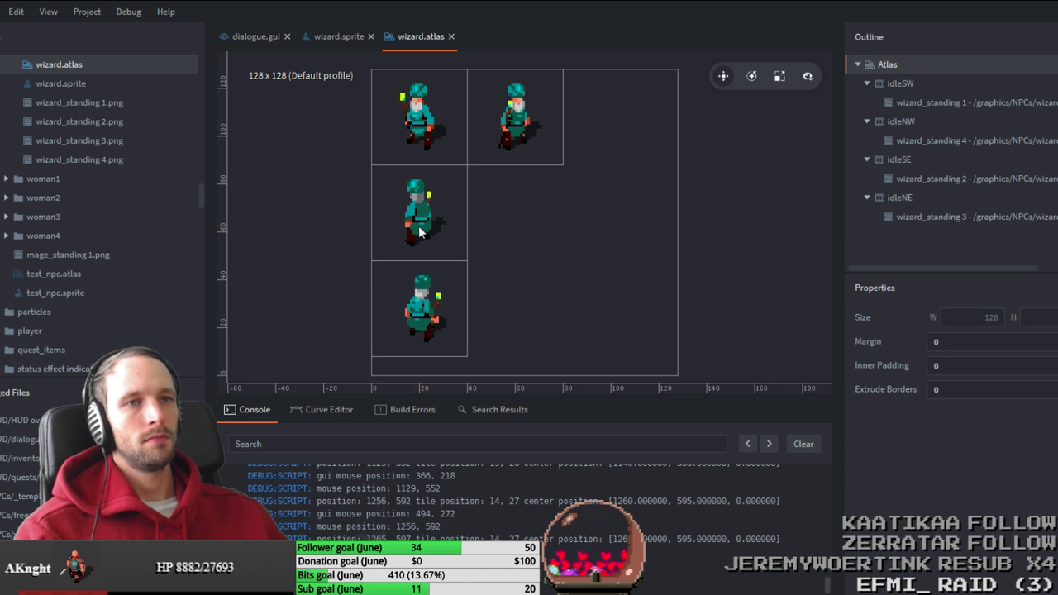
scroll(135, 217, "up", 2)
double_click(132, 140)
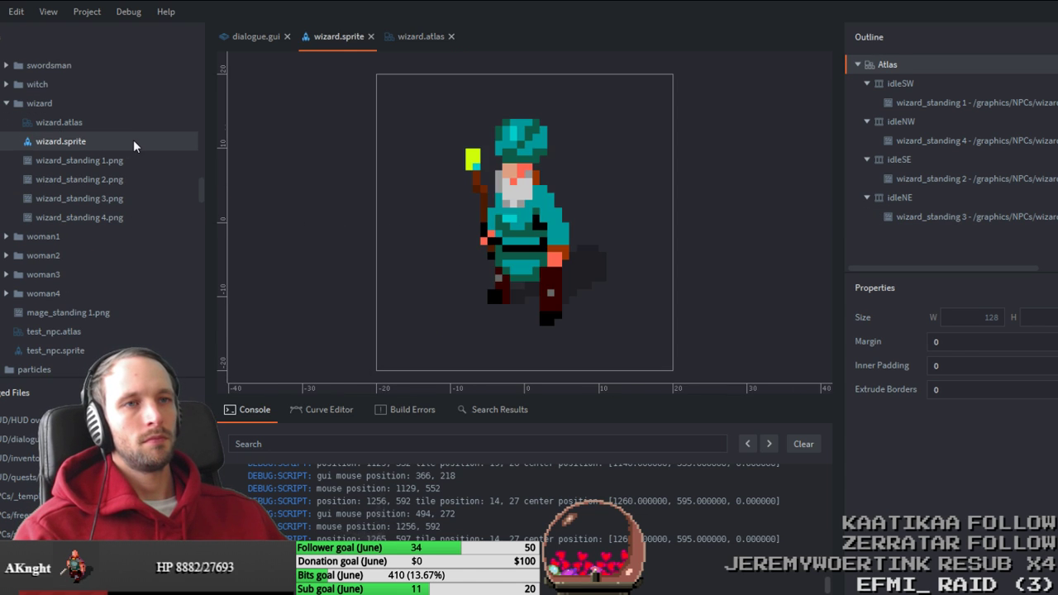
Step: Duplicate the _template_NPC folder inside the NPCs folder and rename the copy to wizard
scroll(93, 274, "up", 12)
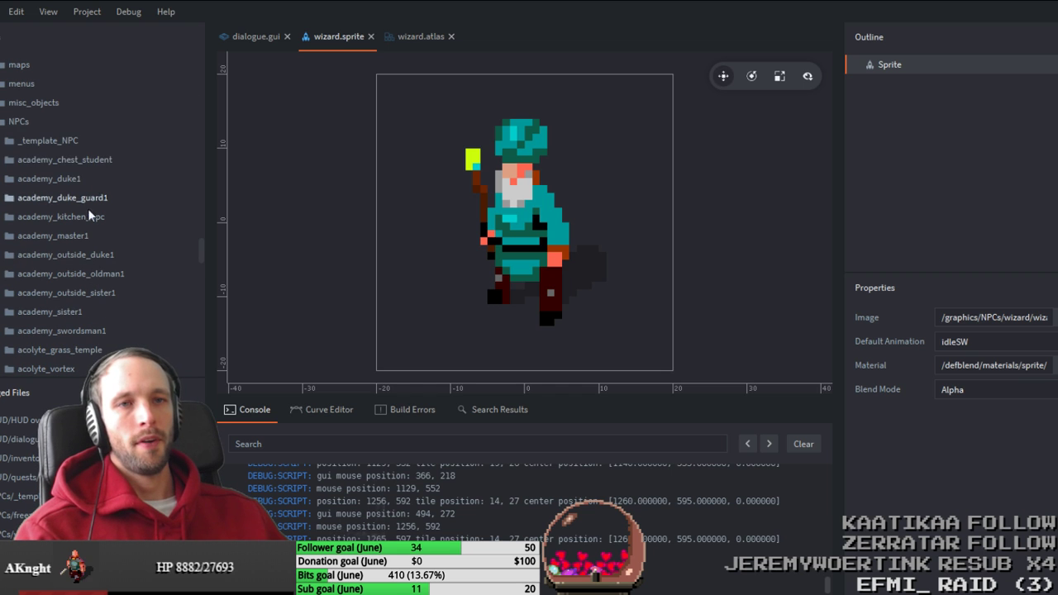
left_click(46, 126)
key("ctrl+v")
scroll(128, 234, "down", 2)
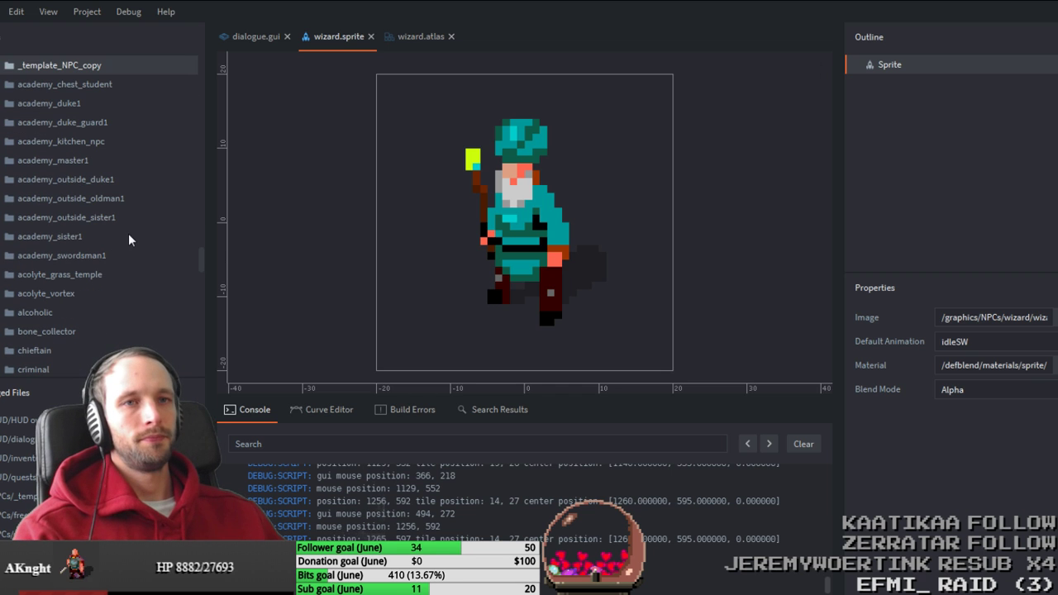
key("F2")
type("wizard")
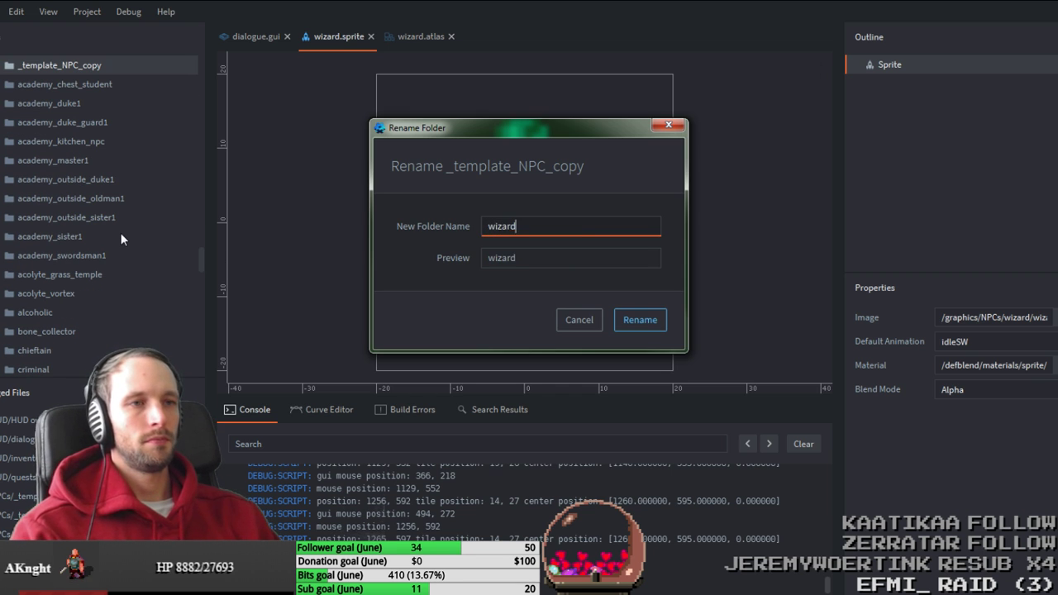
key("Return")
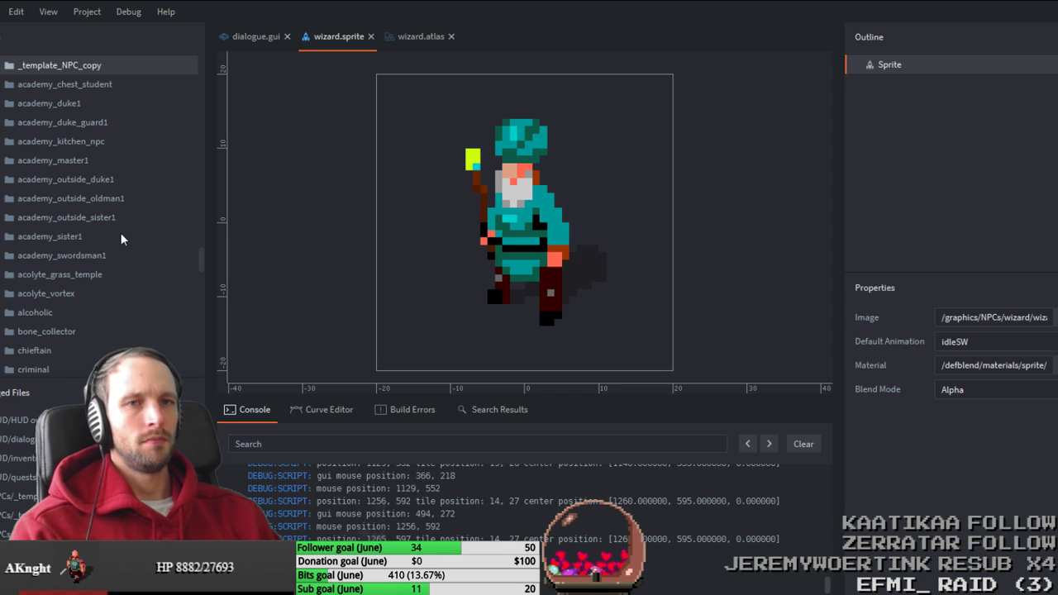
scroll(115, 234, "up", 3)
key("F2")
type("wizard")
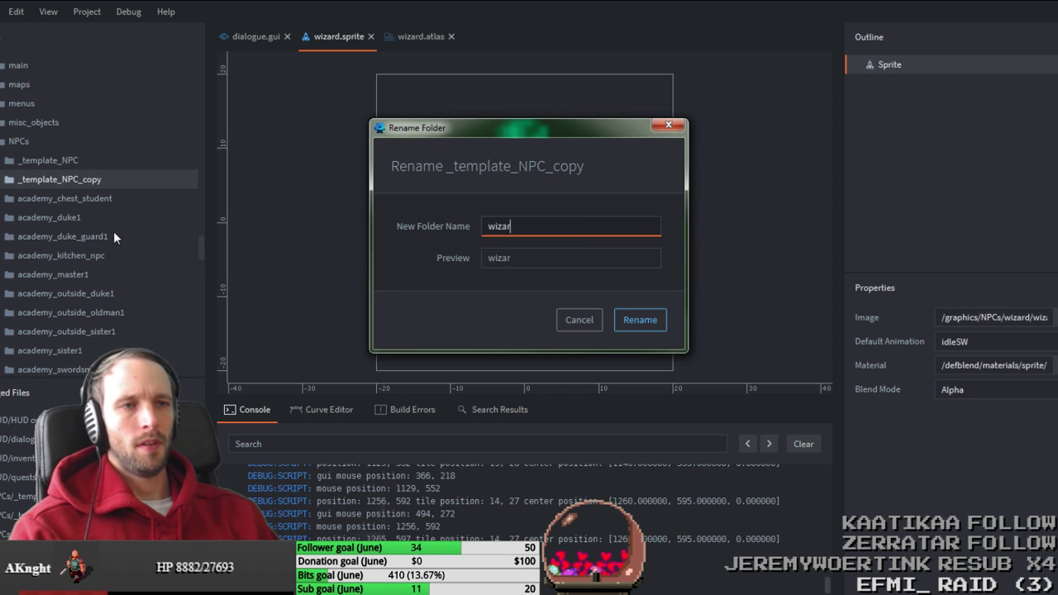
key("Return")
Step: Copy the new wizard folder's name and use it to rename template_NPC.factory in that folder to wizard.factory
scroll(149, 295, "down", 15)
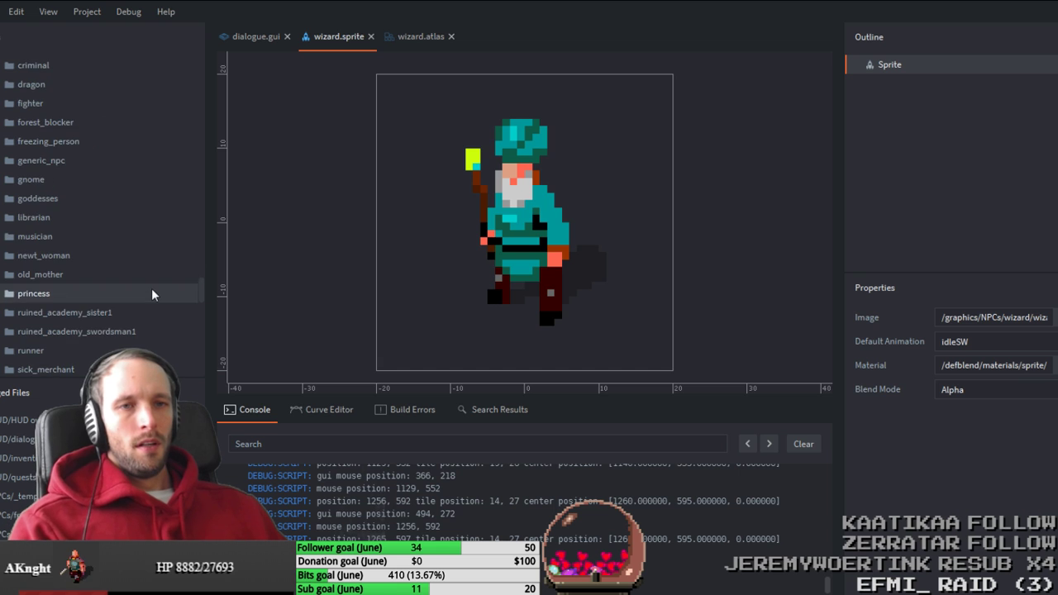
scroll(47, 166, "up", 3)
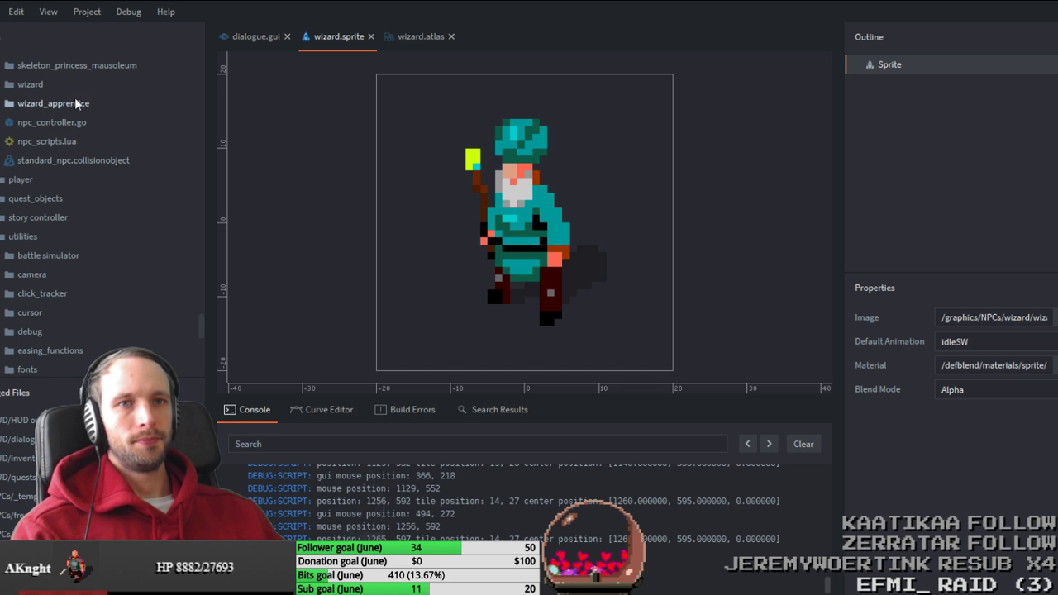
key("F2")
key("ctrl+c")
key("Escape")
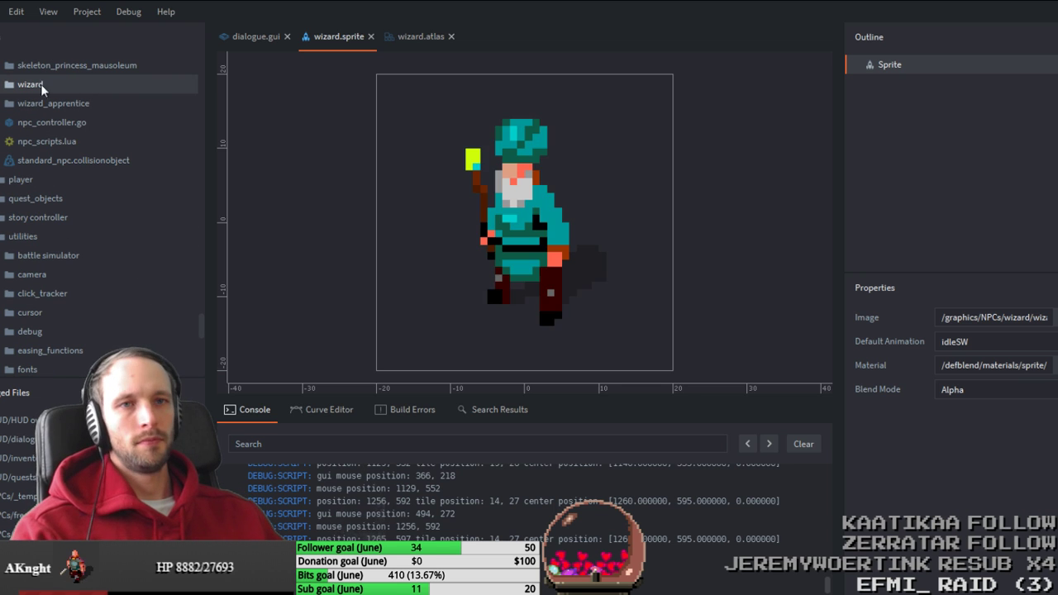
left_click(1, 88)
scroll(33, 157, "up", 3)
left_click(35, 168)
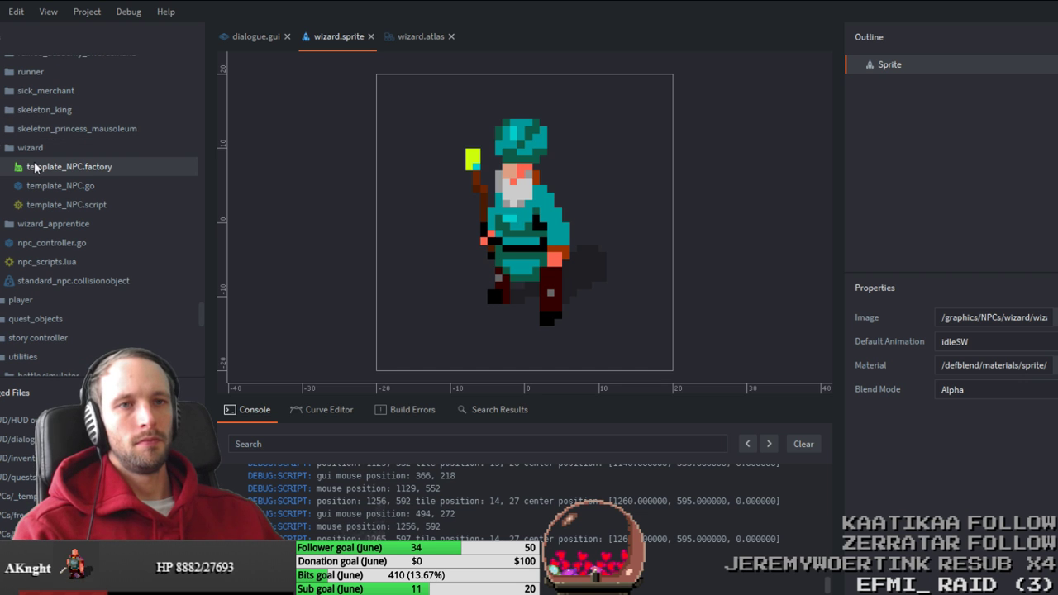
key("F2")
key("ctrl+v")
key("Return")
Step: Rename template_NPC.go and template_NPC.script in the NPCs/wizard folder to wizard.go and wizard.script
left_click(32, 170)
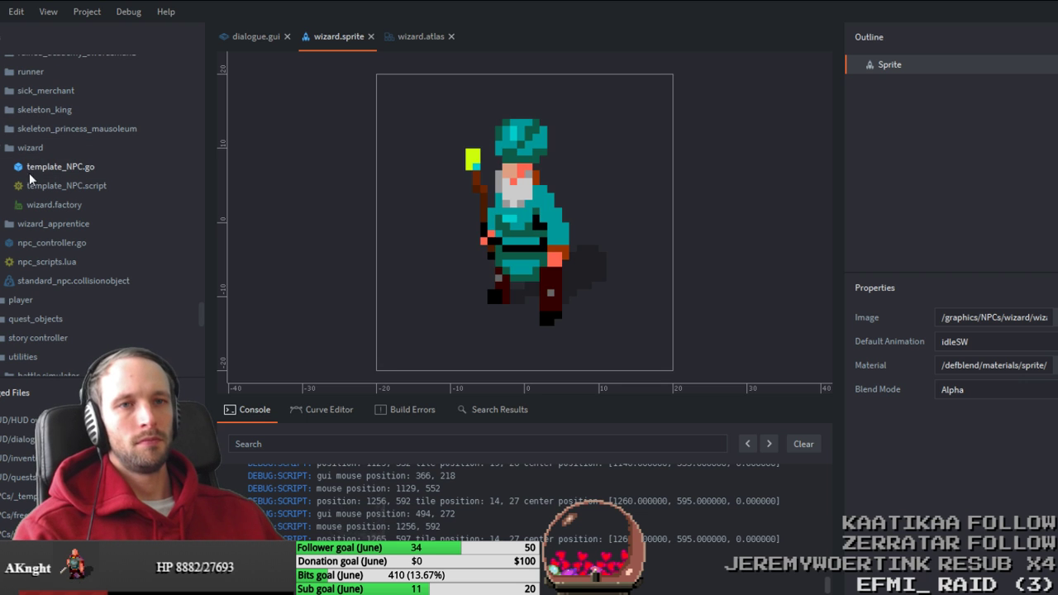
key("F2")
key("ctrl+v")
key("Return")
left_click(47, 163)
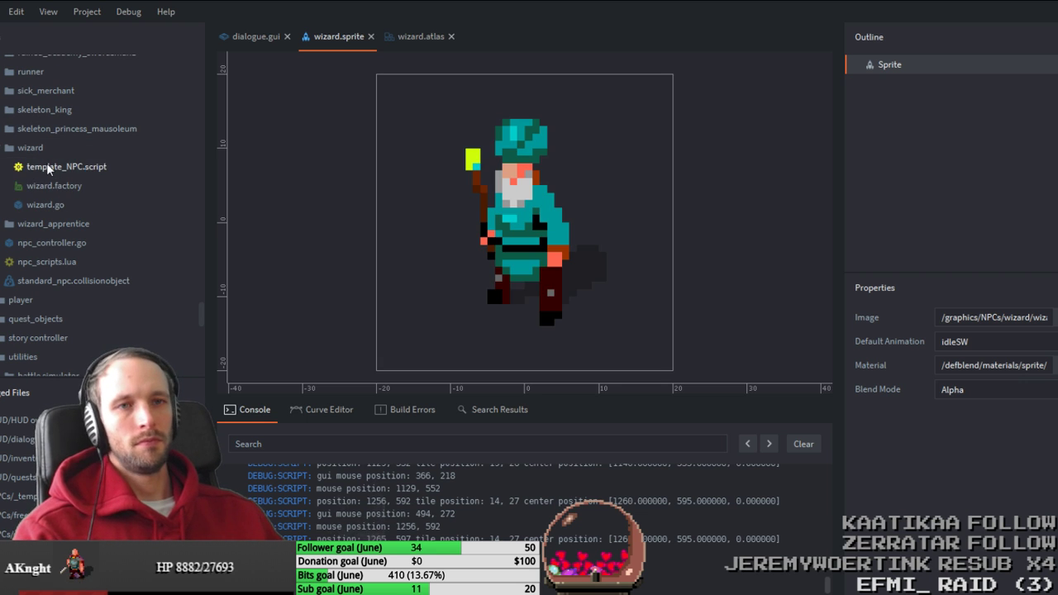
key("F2")
key("ctrl+v")
key("Return")
Step: Open wizard.factory, set its prototype to /NPCs/wizard/wizard.go and save the factory
double_click(50, 159)
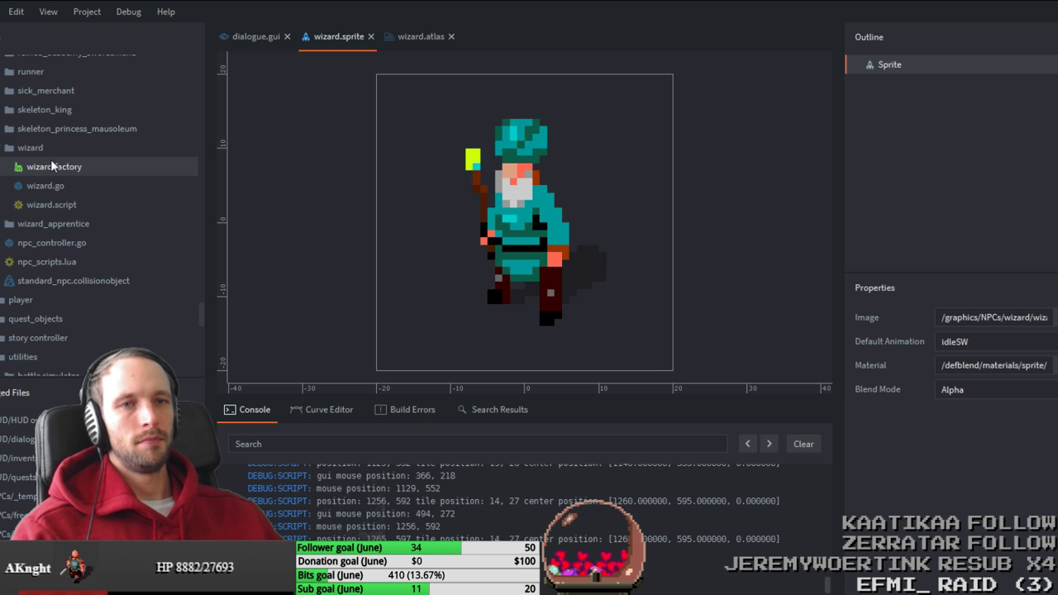
left_click(540, 87)
key("ctrl+v")
key("Return")
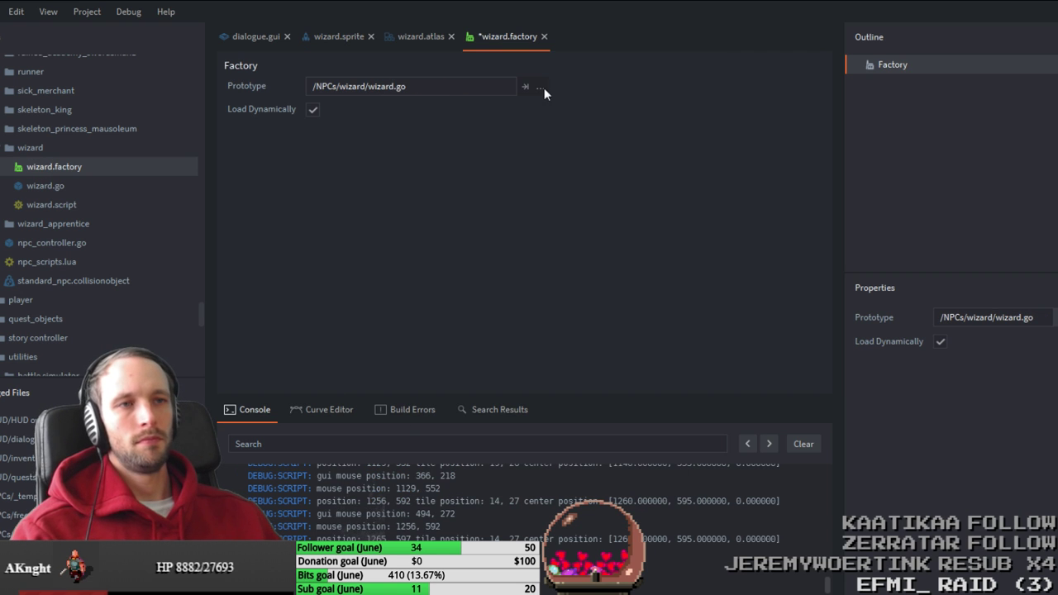
key("ctrl+s")
Step: Open wizard.go in the NPCs/wizard folder and set its script component's path to /NPCs/wizard/wizard.script
scroll(74, 183, "down", 3)
left_click(74, 183)
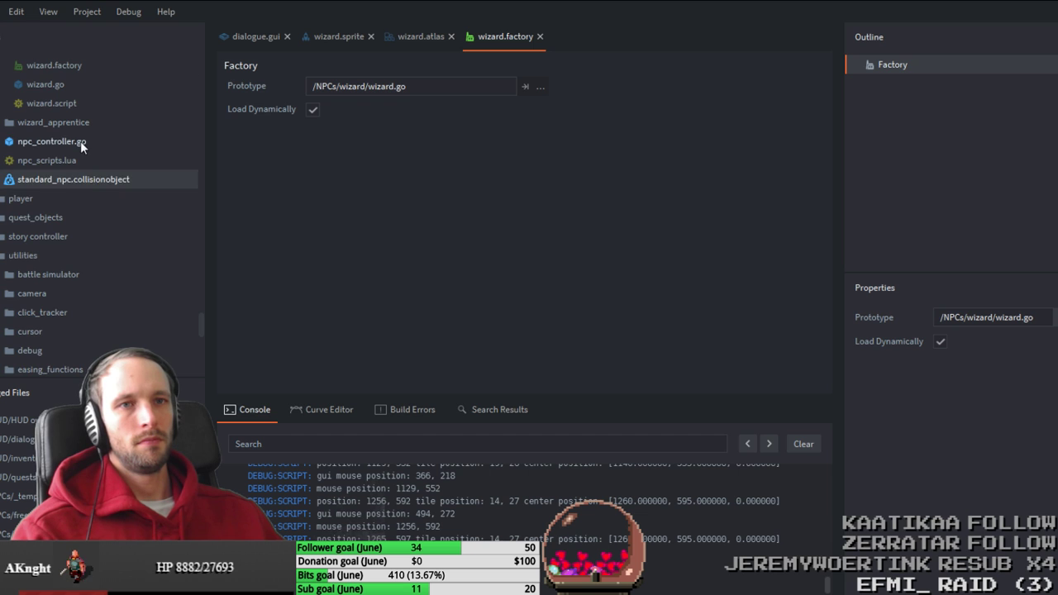
scroll(81, 140, "up", 3)
double_click(48, 196)
left_click(951, 102)
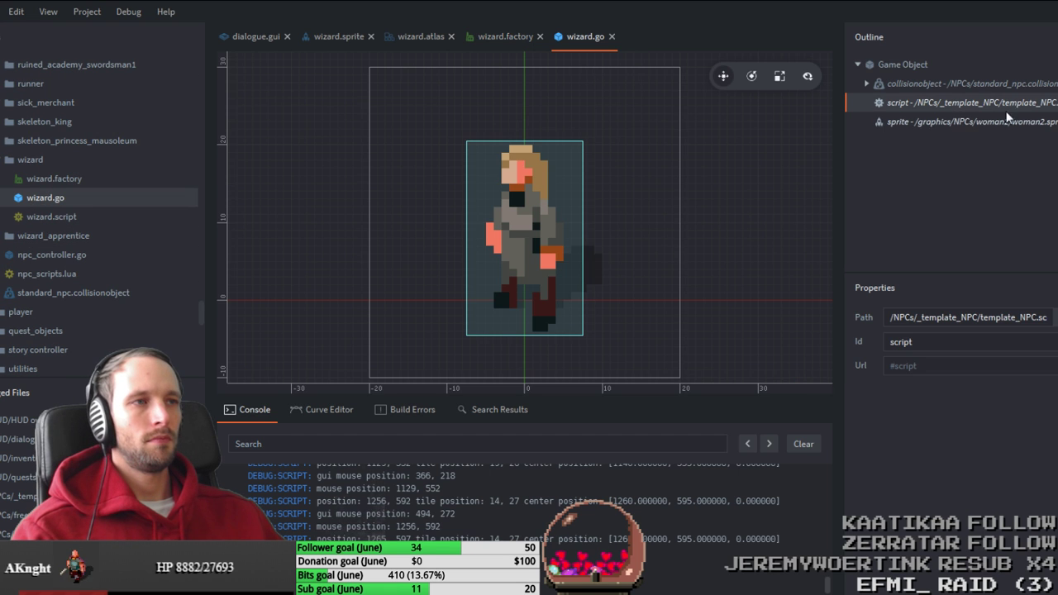
left_click(1056, 317)
key("ctrl+v")
key("Return")
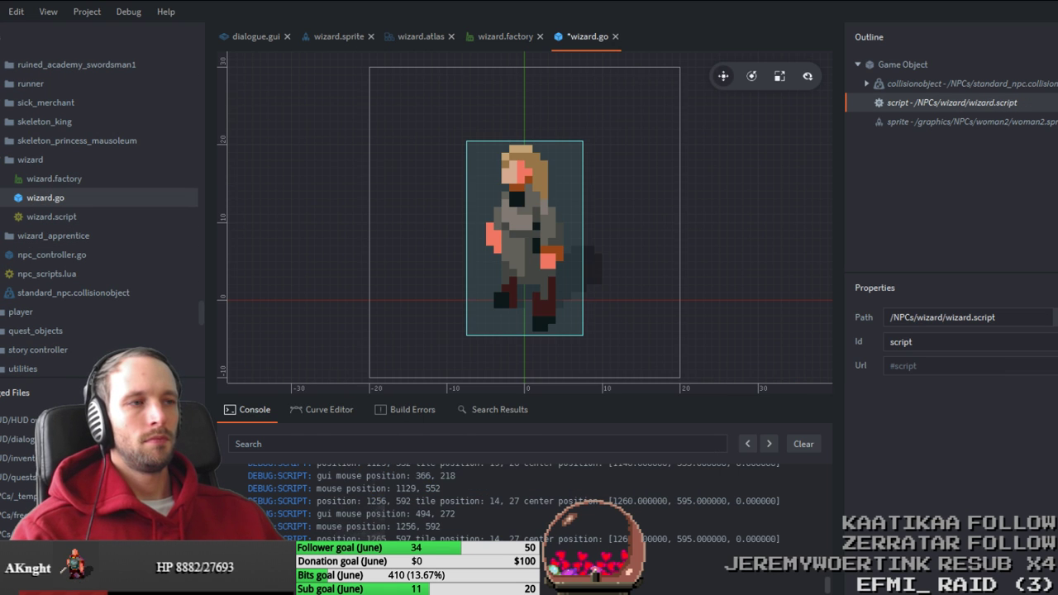
Step: Set the sprite component's path to /graphics/NPCs/wizard/wizard.sprite and save wizard.go
left_click(1032, 122)
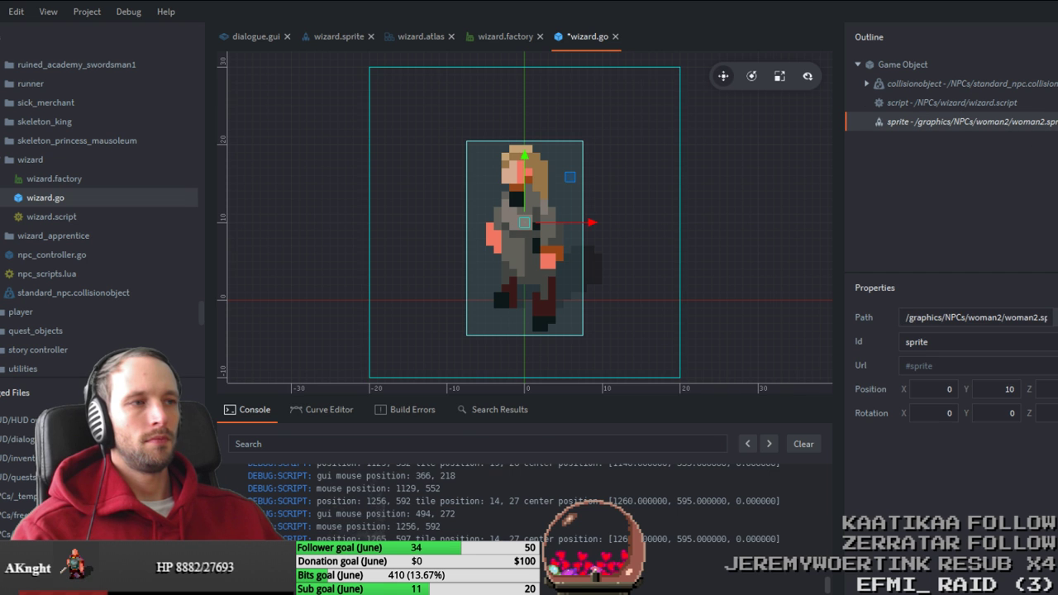
left_click(1056, 316)
key("ctrl+v")
key("Return")
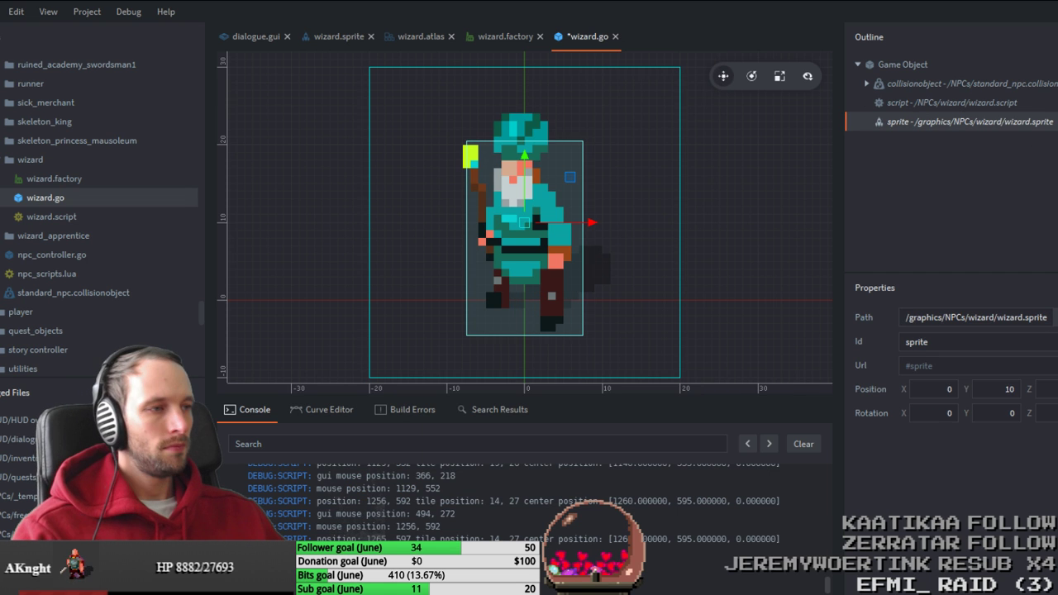
key("ctrl+s")
Step: Open misc_controller.go, add /NPCs/wizard/wizard.factory to its game object as a component file and save it
scroll(99, 206, "down", 3)
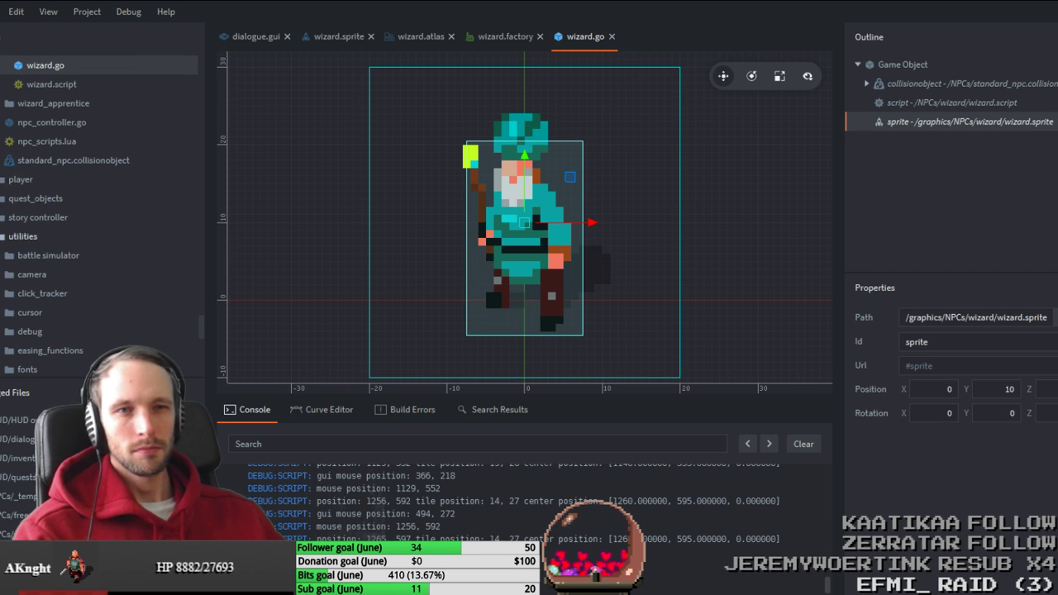
scroll(18, 222, "up", 15)
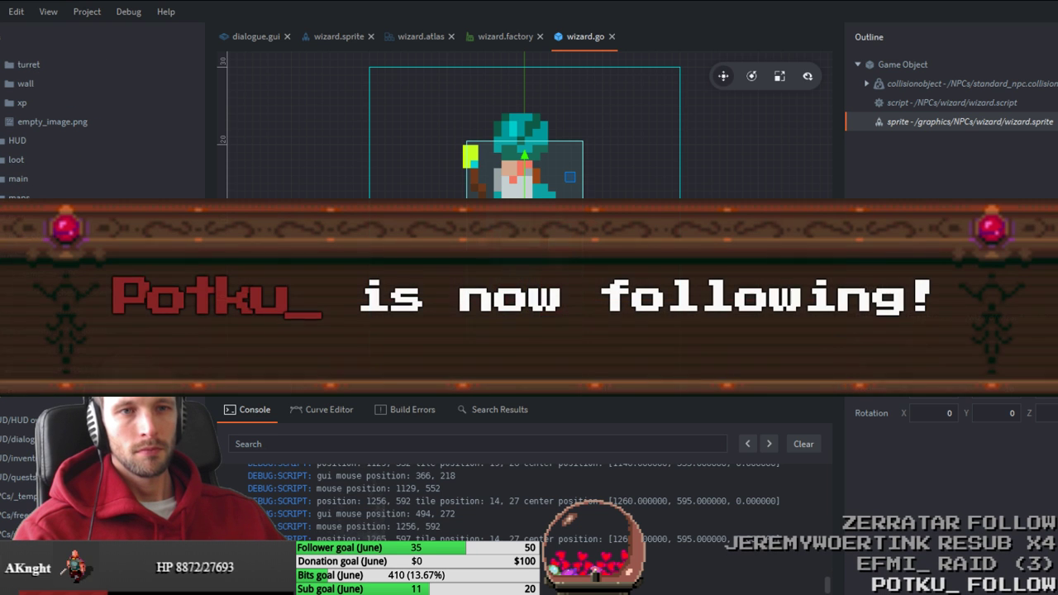
scroll(18, 221, "up", 5)
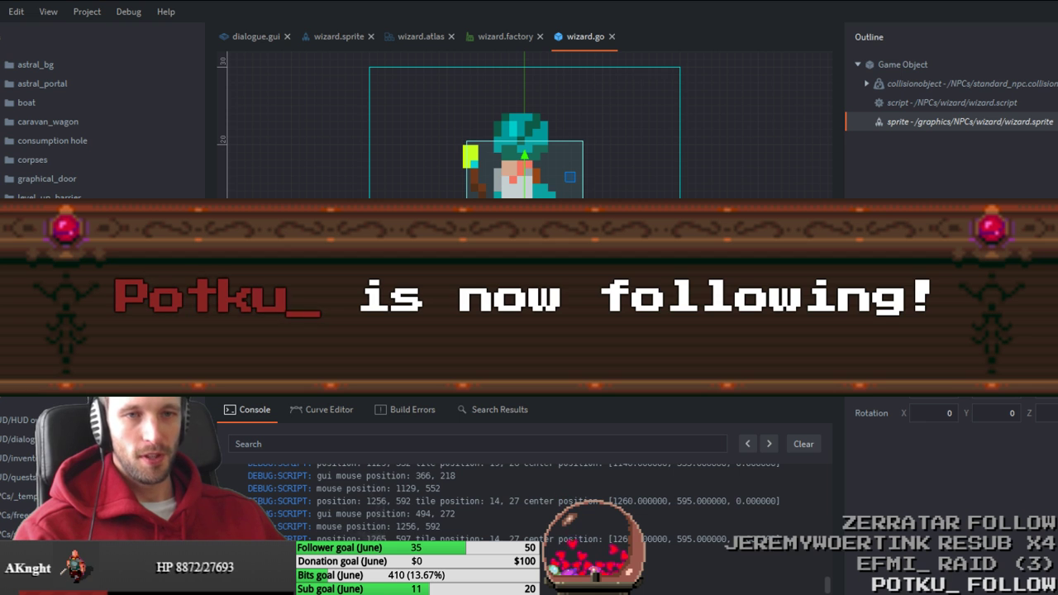
scroll(100, 124, "down", 1)
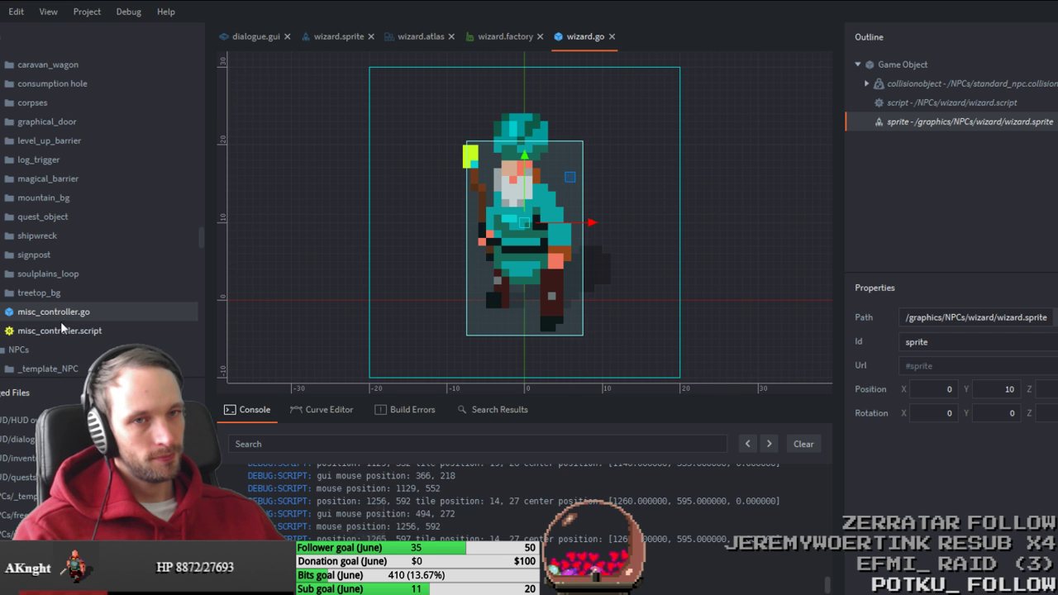
double_click(99, 311)
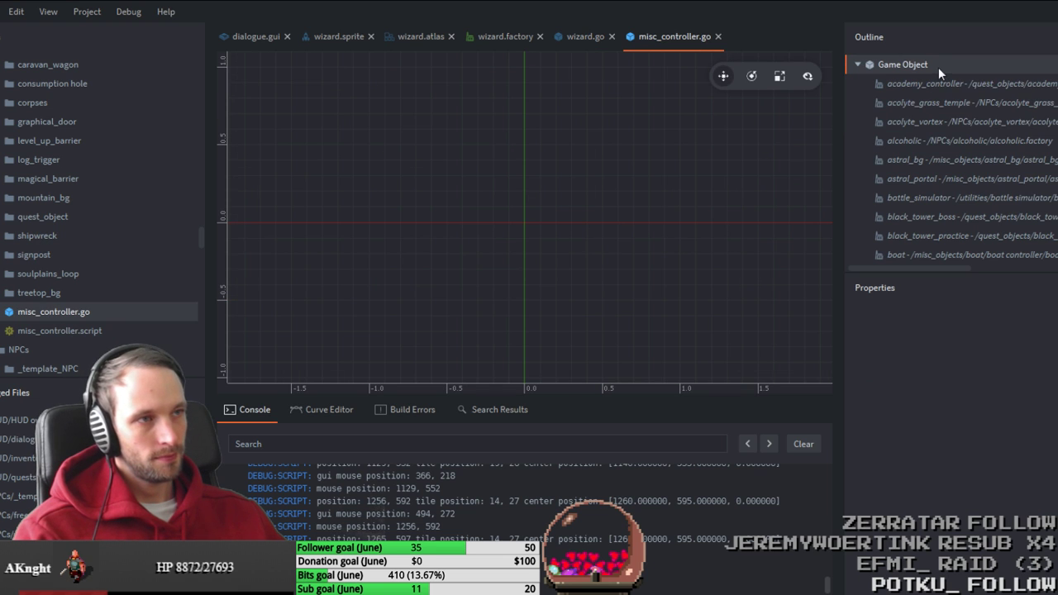
right_click(939, 67)
left_click(996, 225)
type("wizard")
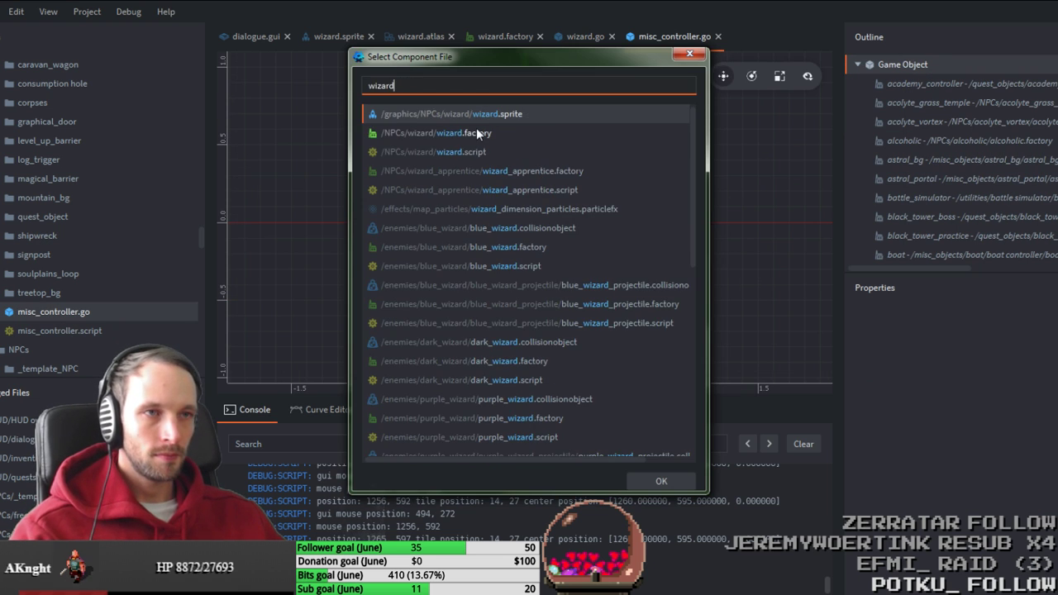
double_click(485, 137)
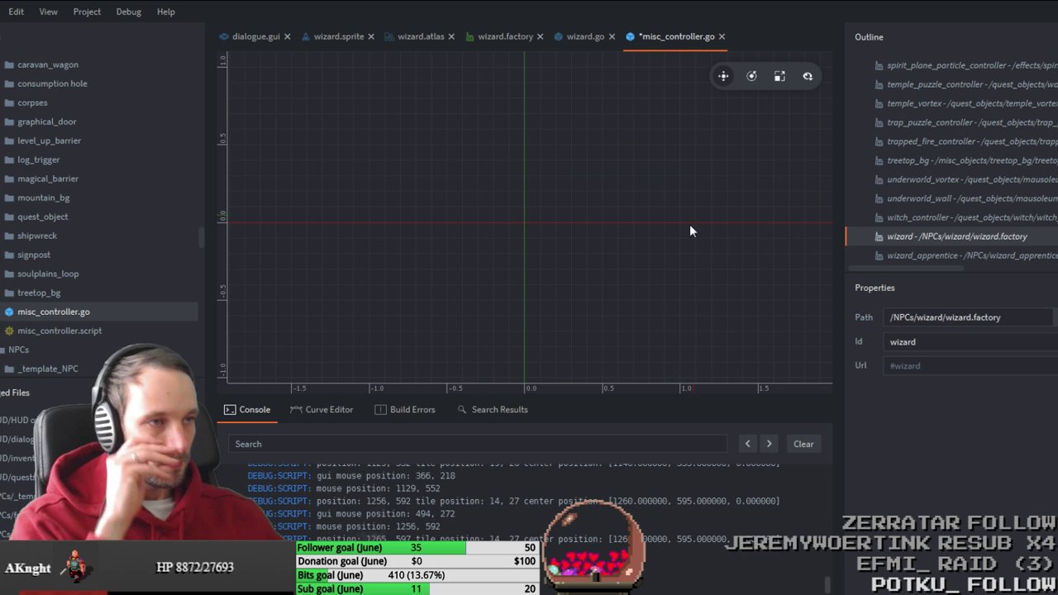
key("ctrl+s")
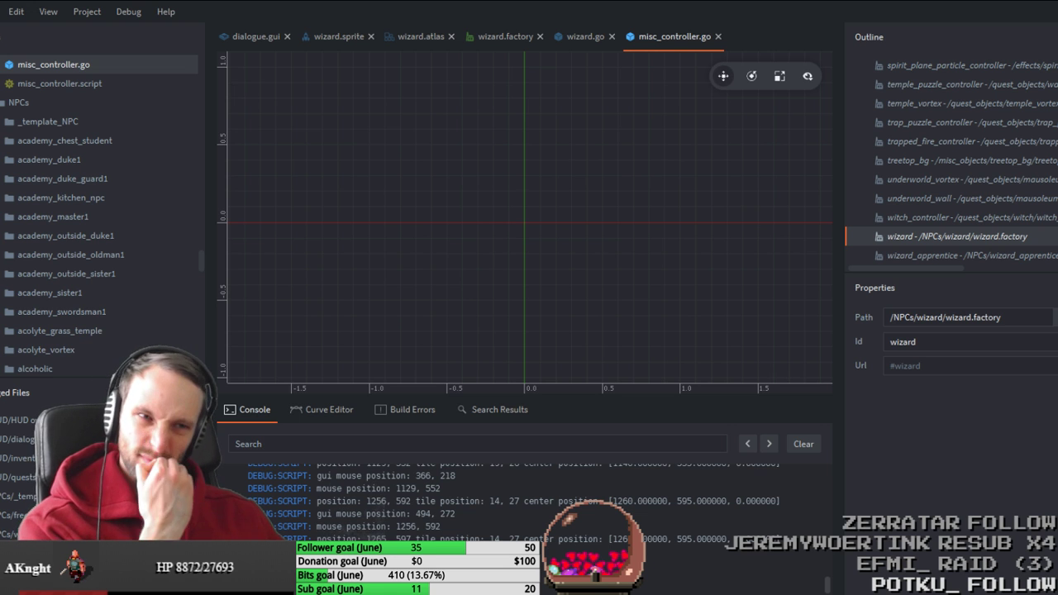
Step: Switch to the wizard.tmx map in Tiled and delete the tile layers Objects8 through Objects4, then restore Objects4
key("alt+Tab")
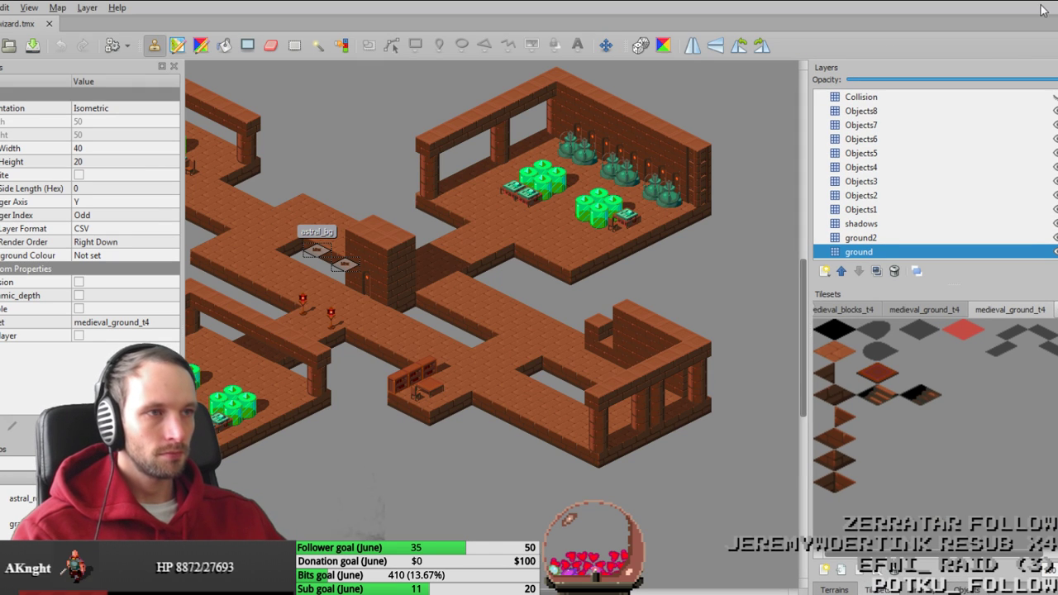
scroll(982, 158, "up", 2)
key("ctrl+minus")
key("ctrl+minus")
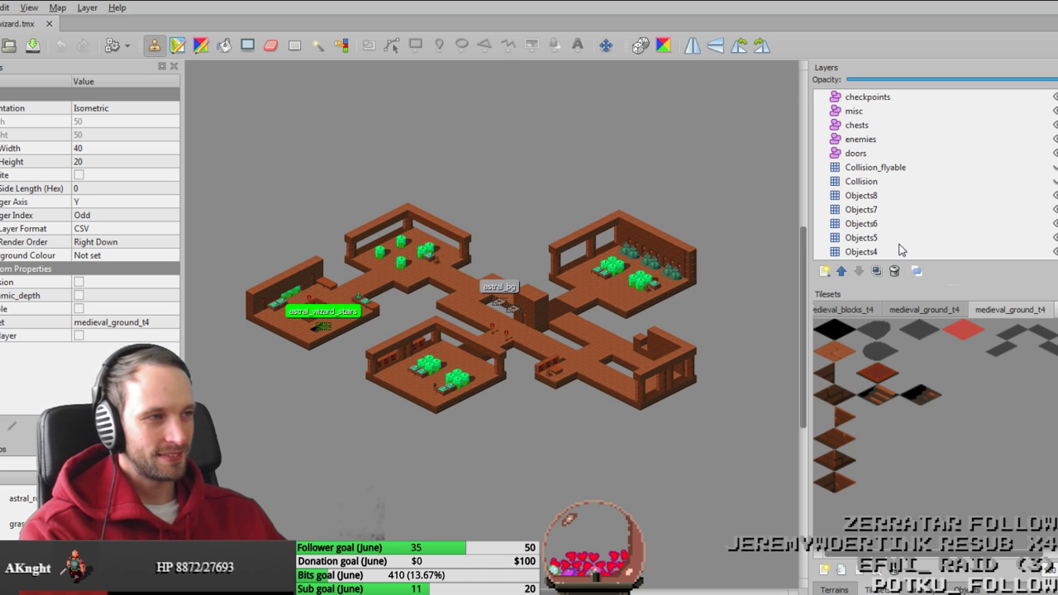
left_click(910, 202)
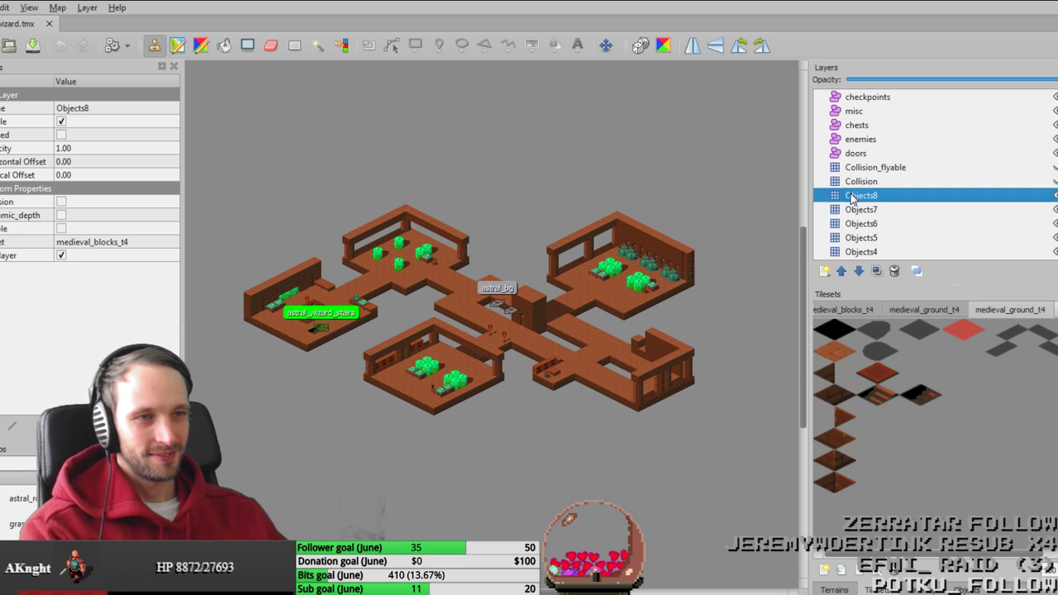
key("Delete")
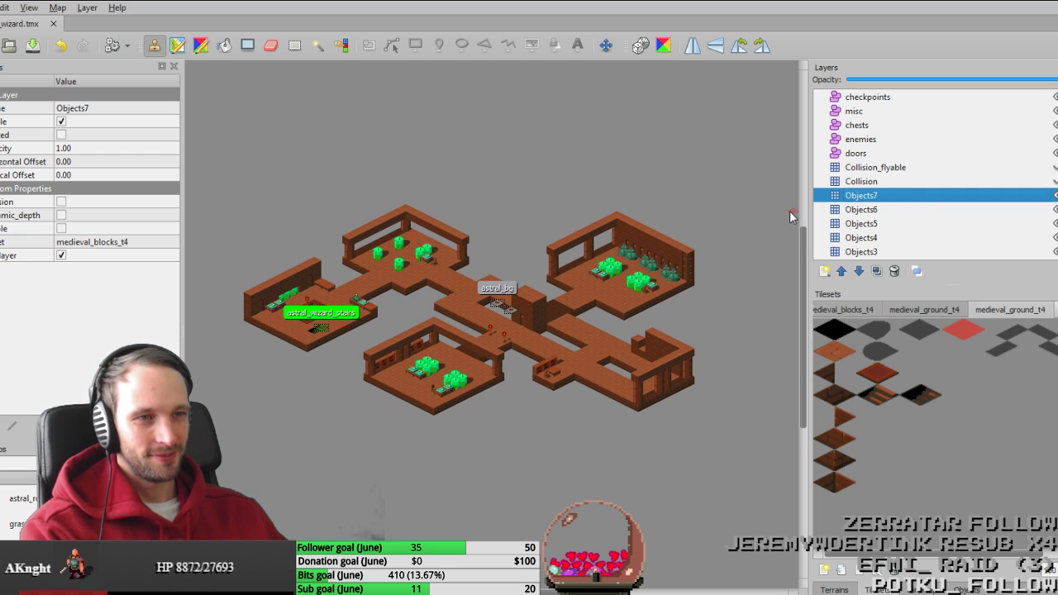
key("Delete")
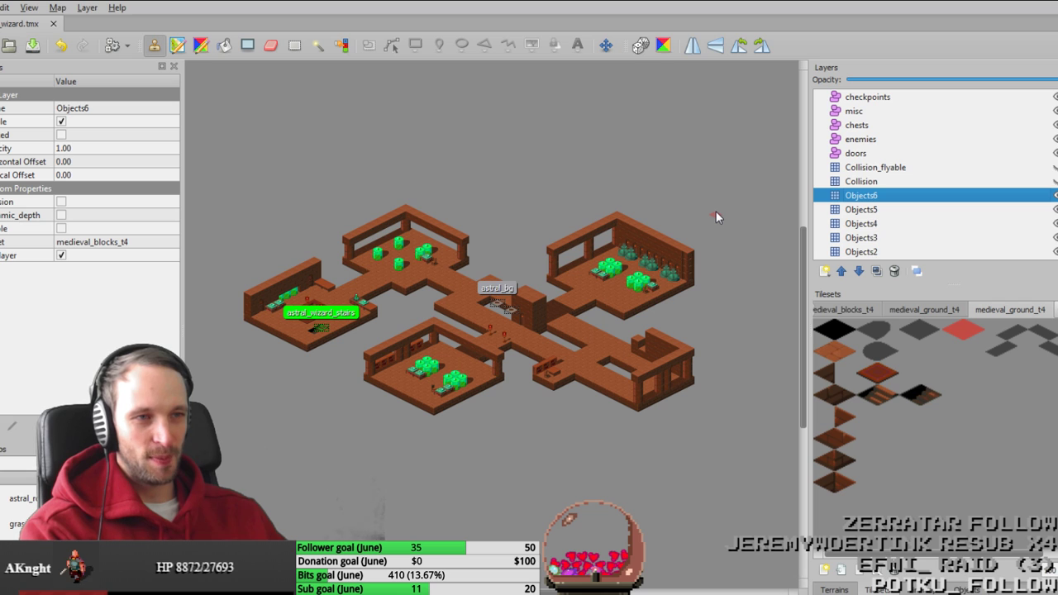
key("Delete")
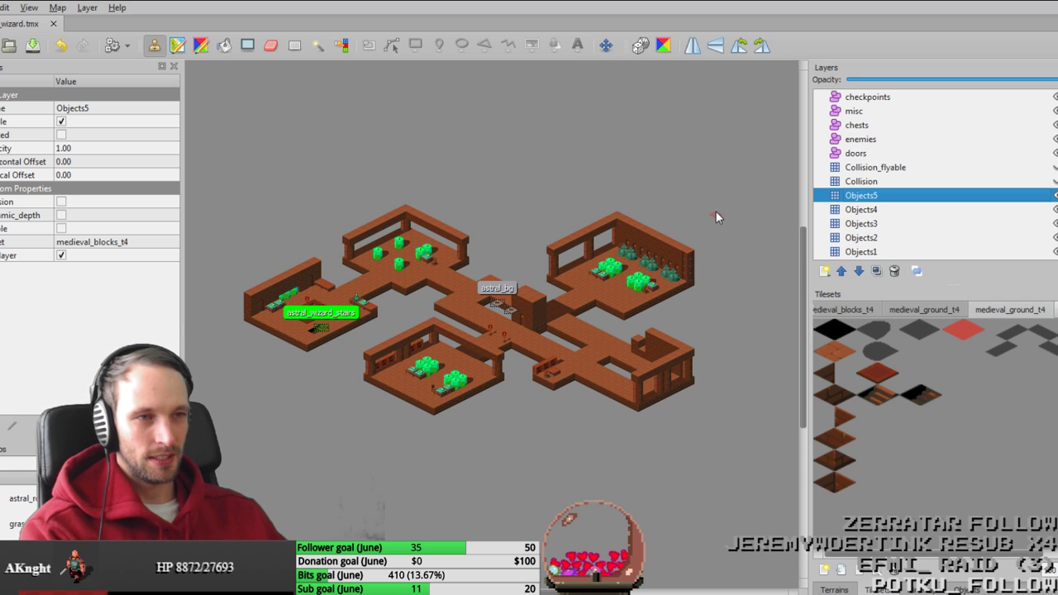
key("Delete")
key("Delete")
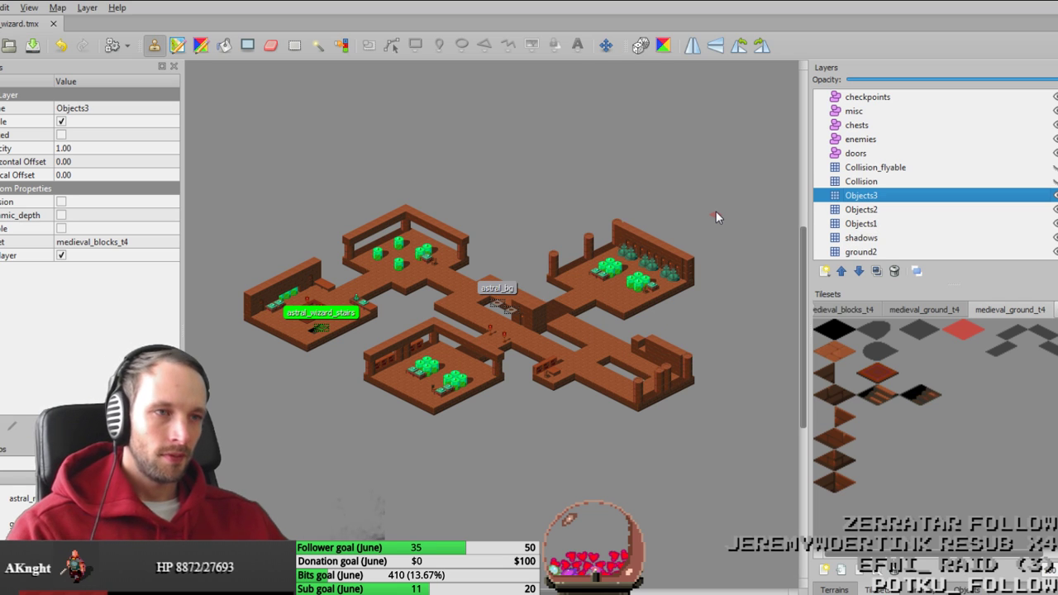
key("ctrl+z")
Step: Examine the map's rooms without the side panels, including the hall and the room with the stills, for a spot for the wizard
key("Tab")
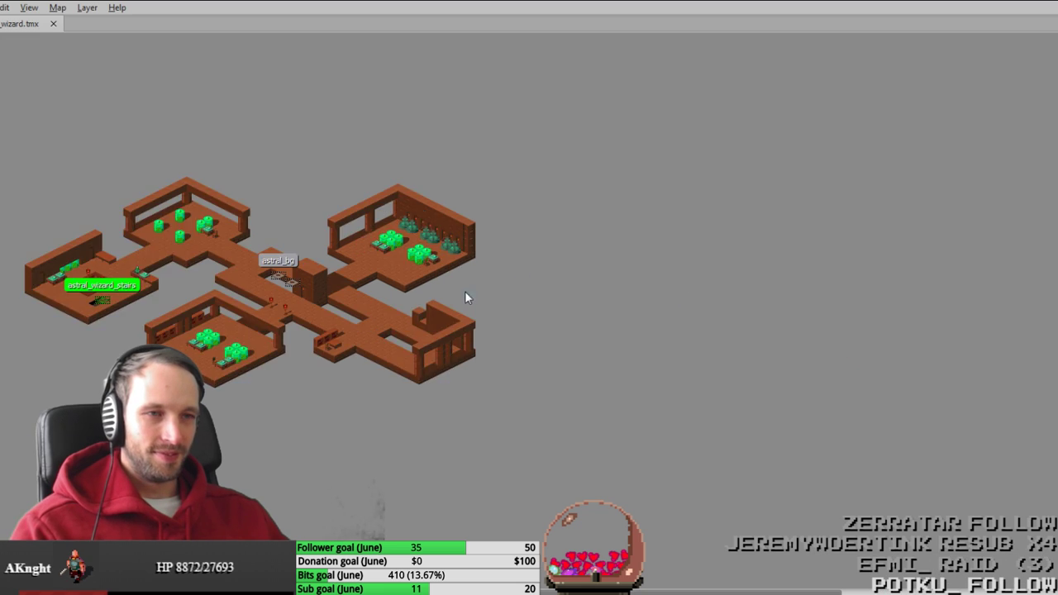
scroll(432, 303, "up", 3, "ctrl")
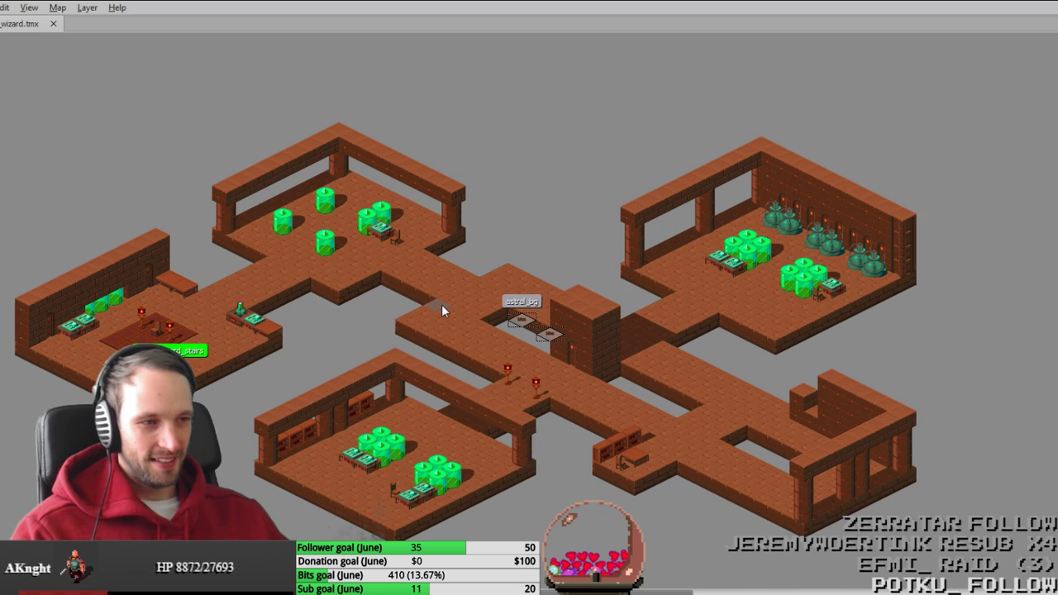
scroll(442, 304, "up", 3, "ctrl")
scroll(442, 304, "down", 3, "ctrl")
middle_click_drag(442, 304, 186, 302)
scroll(433, 294, "up", 3, "ctrl")
middle_click_drag(494, 285, 347, 326)
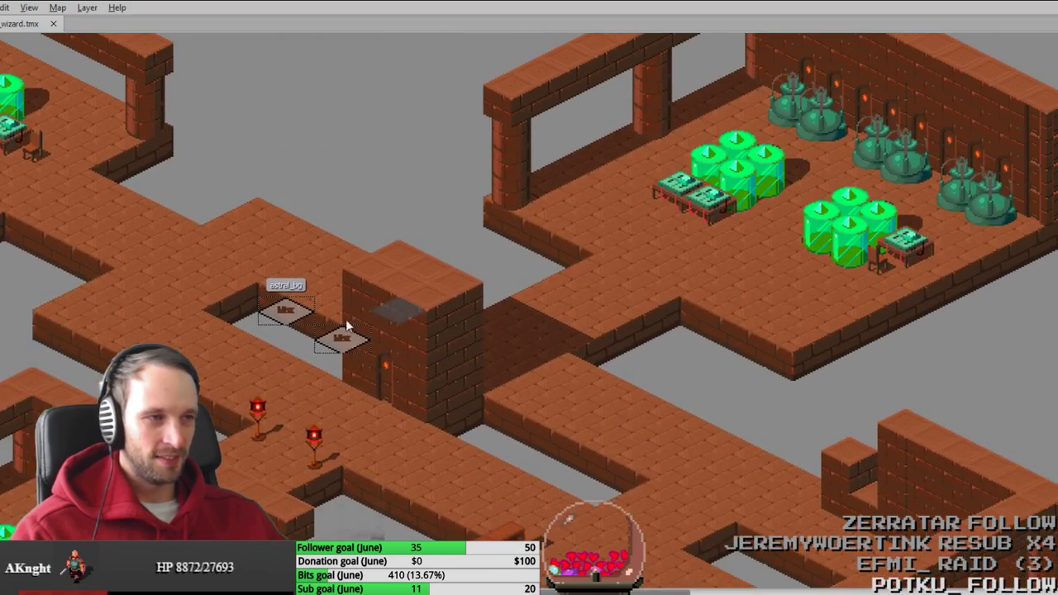
middle_click_drag(682, 320, 447, 357)
key("ctrl+Tab")
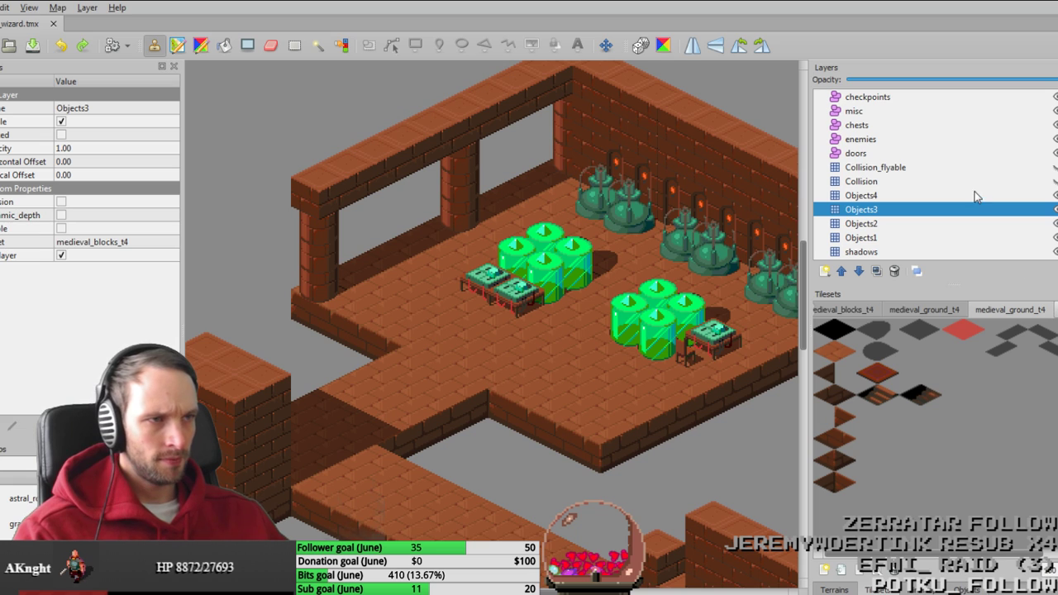
Step: Insert the Misc tile from the script_objects tileset on the misc layer, positioned at 560, 260 beside the green vats
left_click(908, 114)
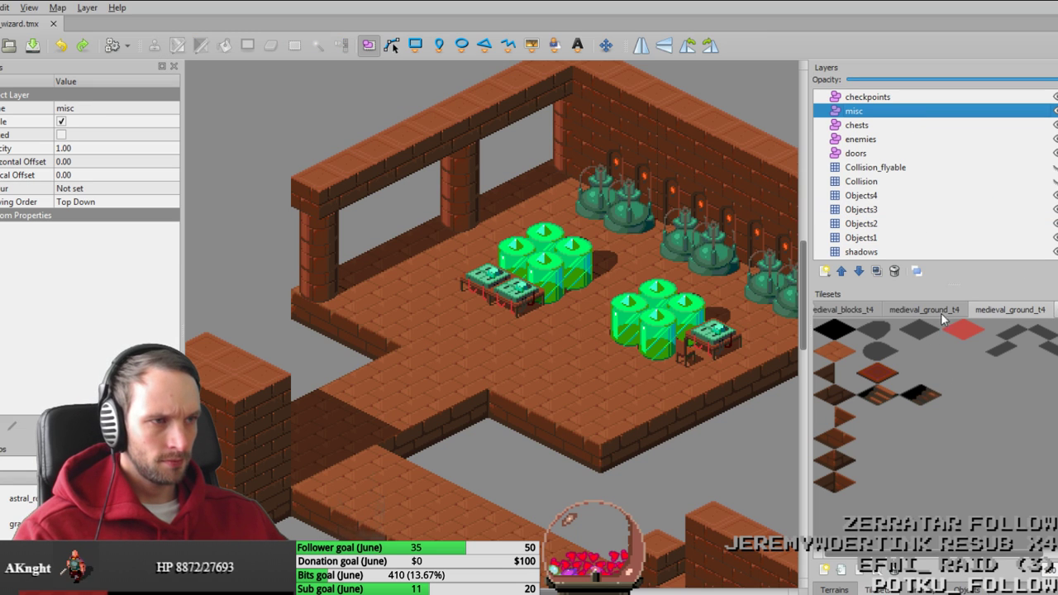
left_click(1052, 309)
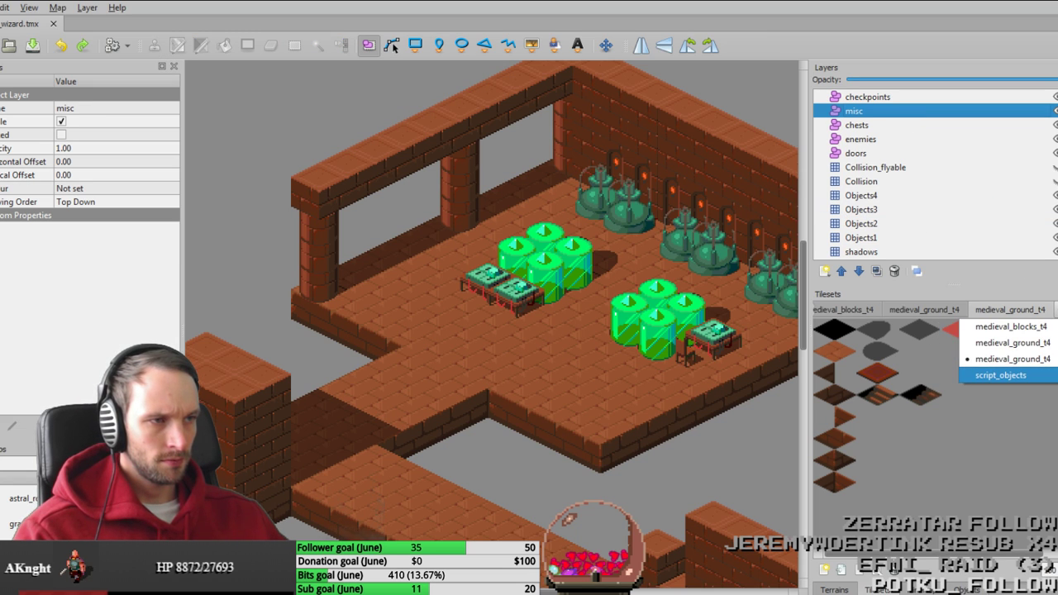
left_click(1000, 376)
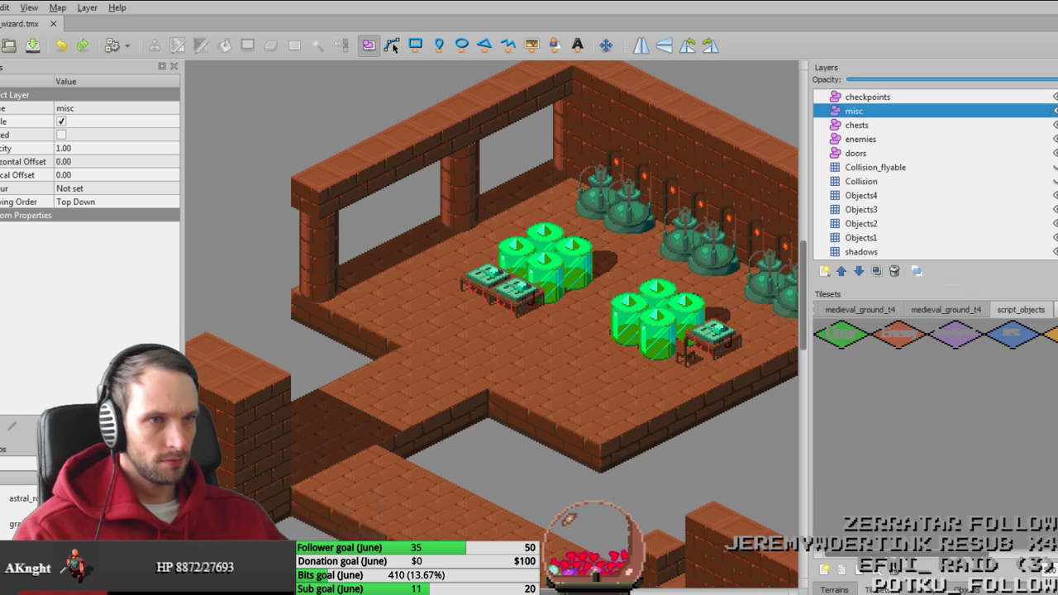
left_click(1007, 345)
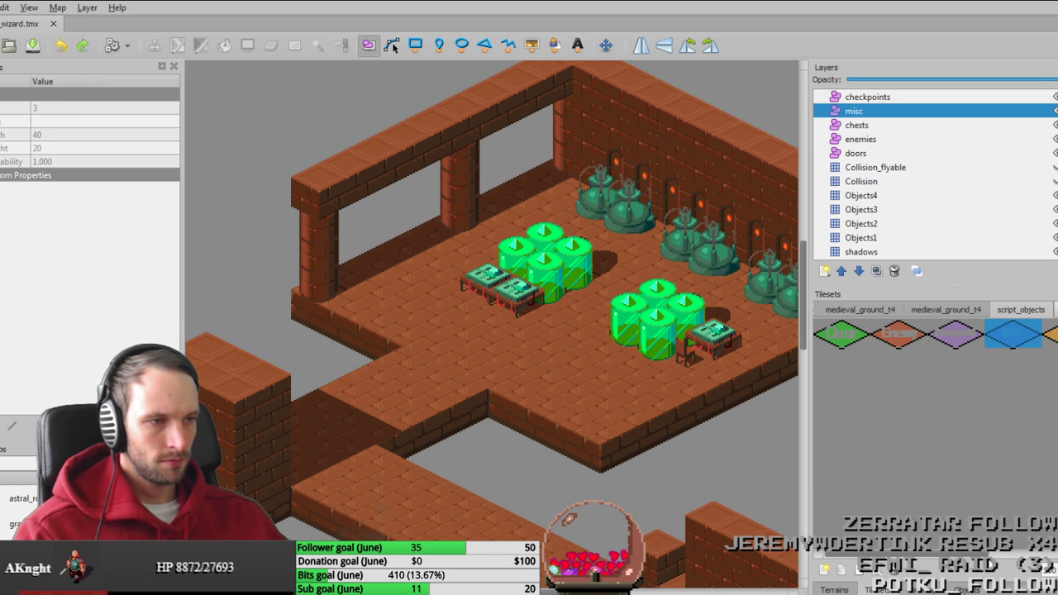
scroll(1025, 347, "down", 1)
left_click(1037, 352)
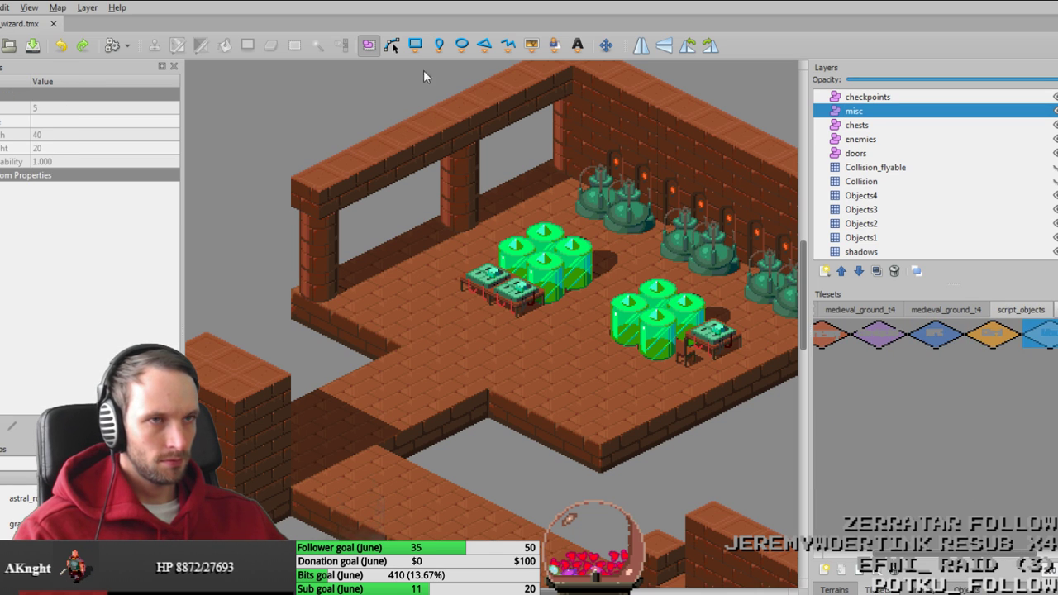
left_click(532, 44)
left_click(579, 342)
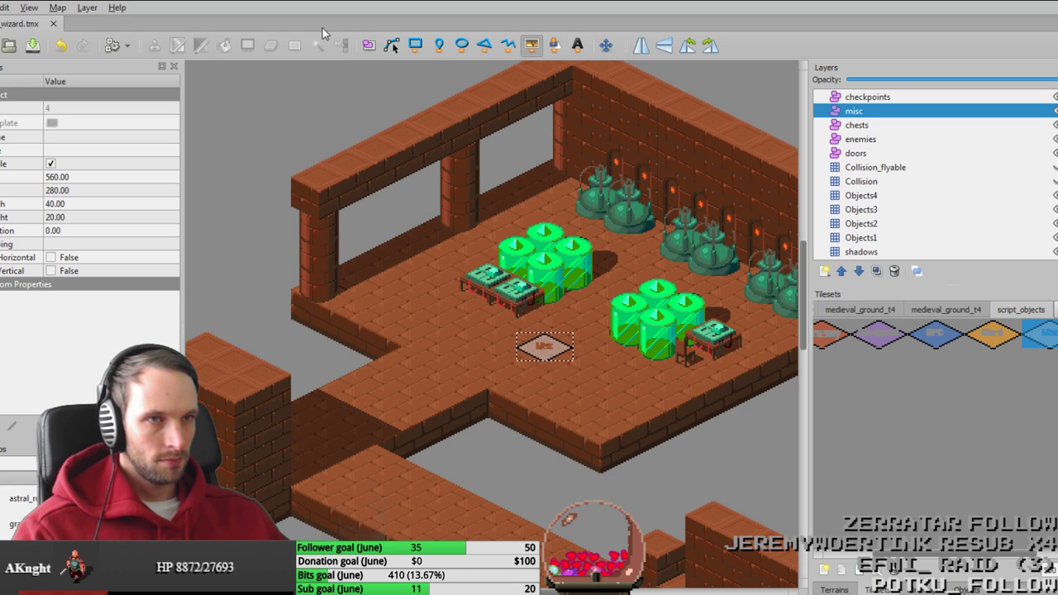
left_click(368, 45)
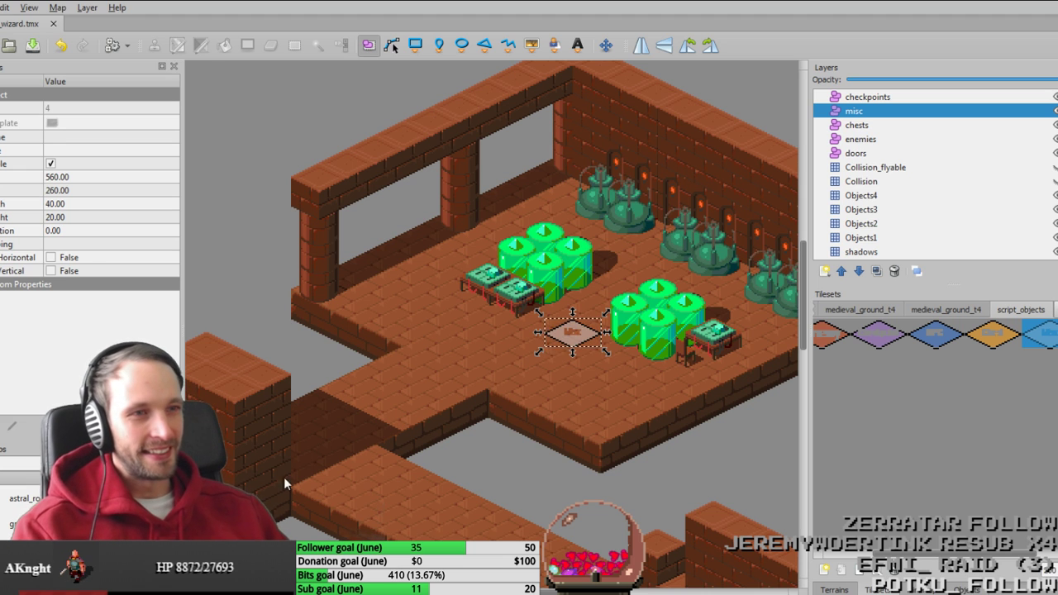
scroll(572, 424, "right", 2)
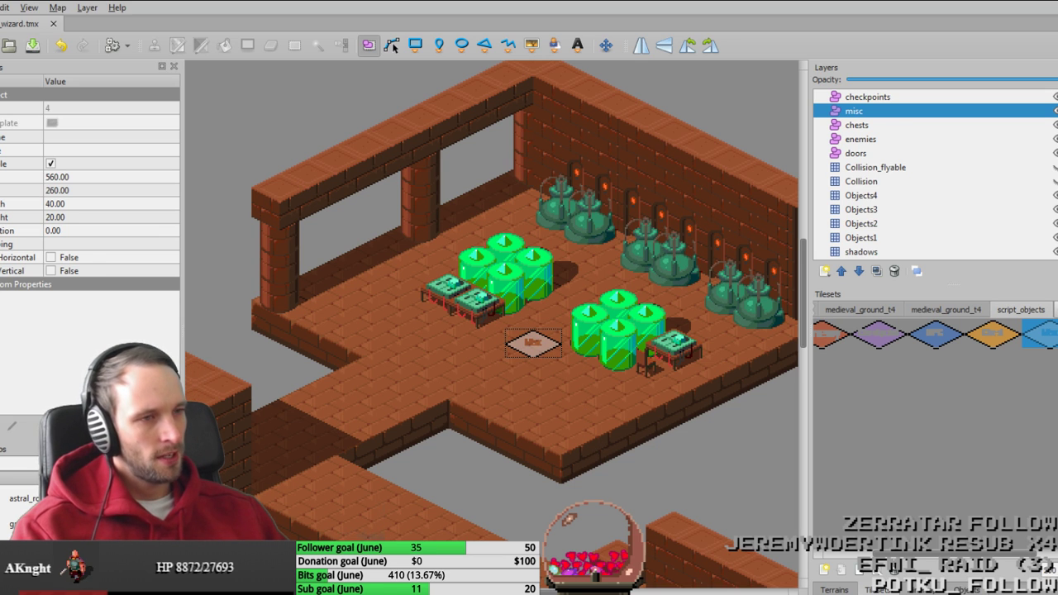
left_click_drag(460, 421, 458, 411)
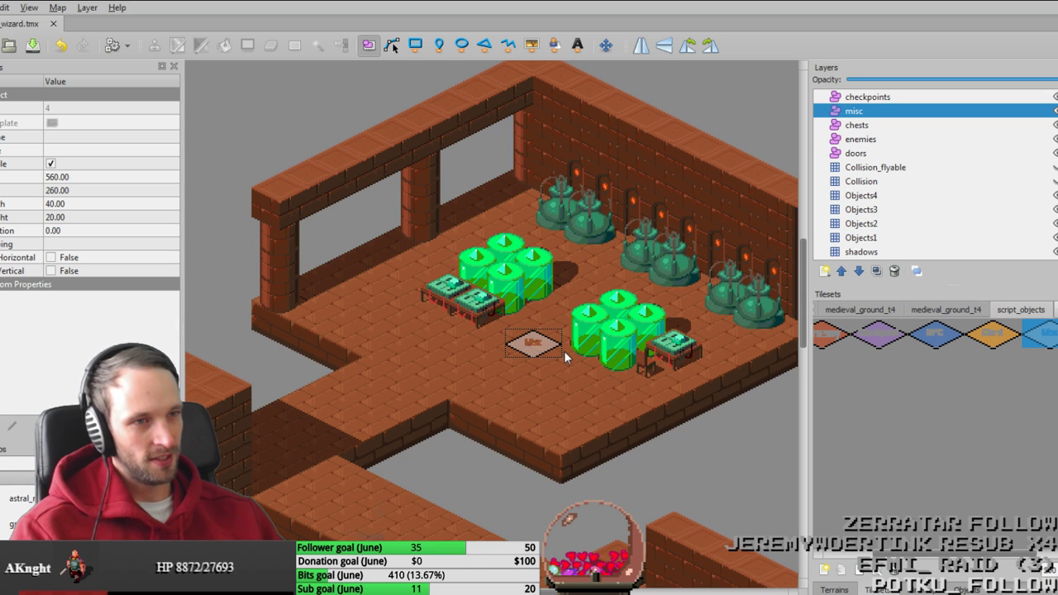
Step: Name the new Misc object wizard and enter wizard as its type
left_click(539, 348)
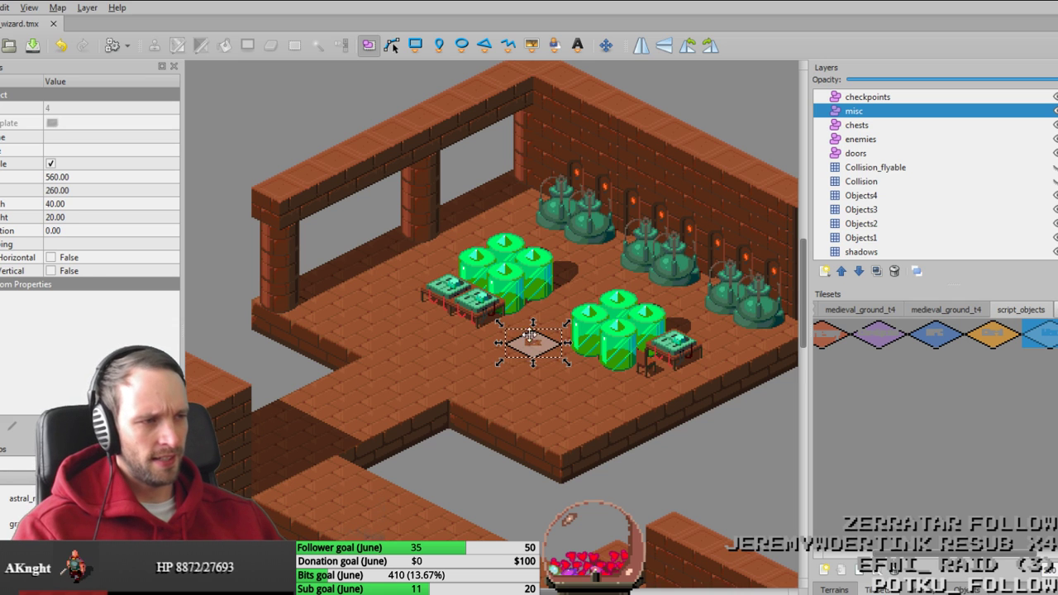
left_click(99, 137)
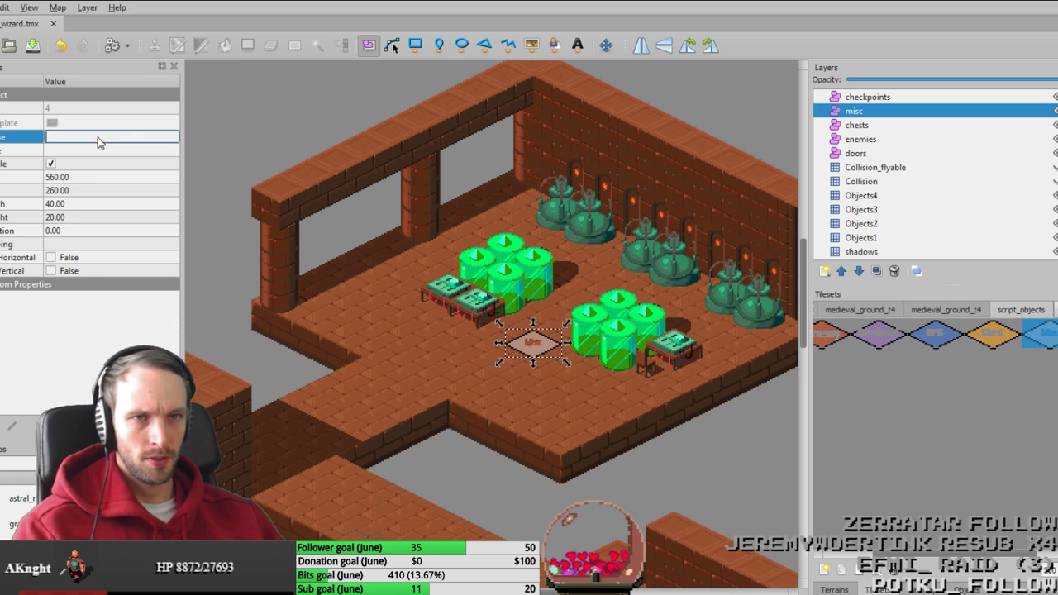
type("wizard")
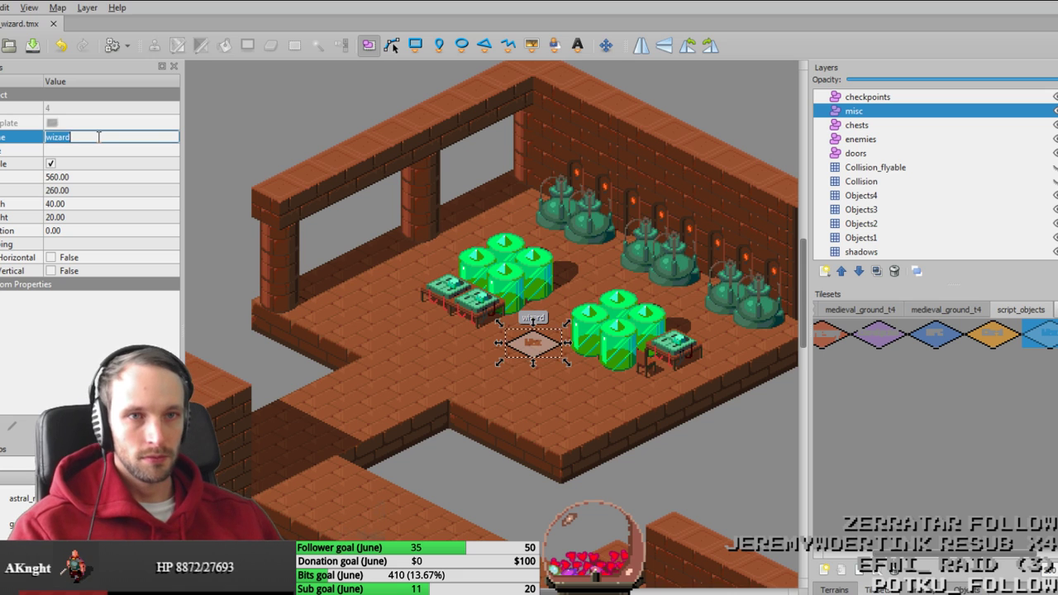
left_click(138, 151)
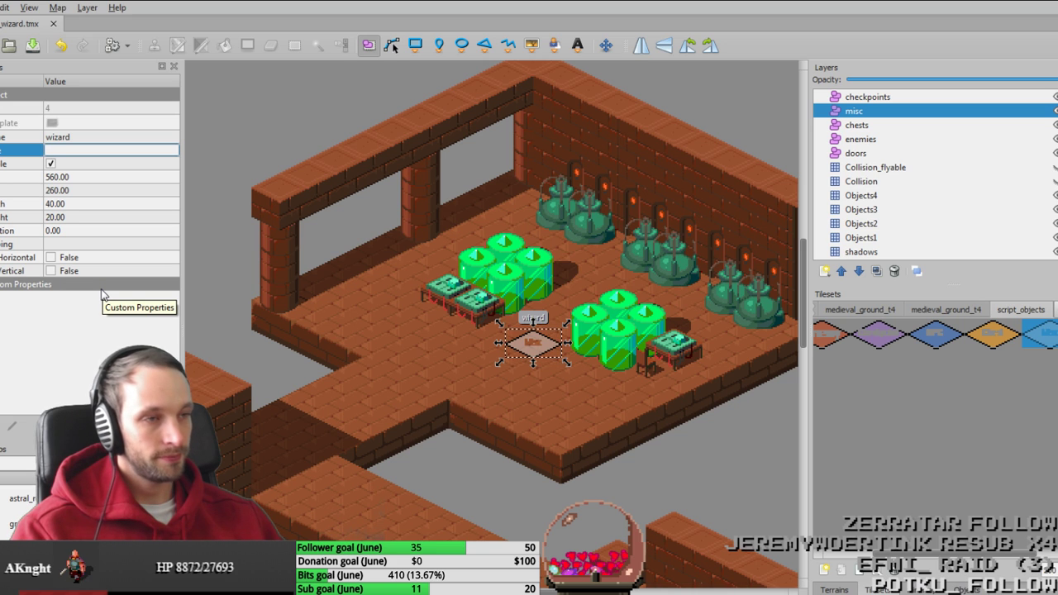
type("wizard")
key("Return")
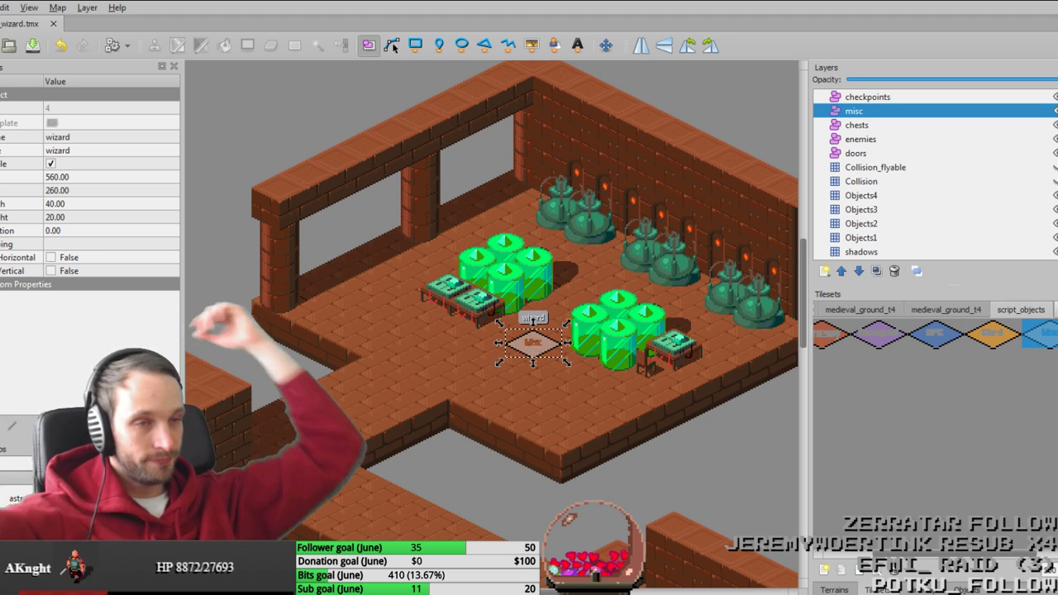
Step: Change the wizard object's type to misc and set its custom id property to wizard
double_click(87, 149)
type("misc")
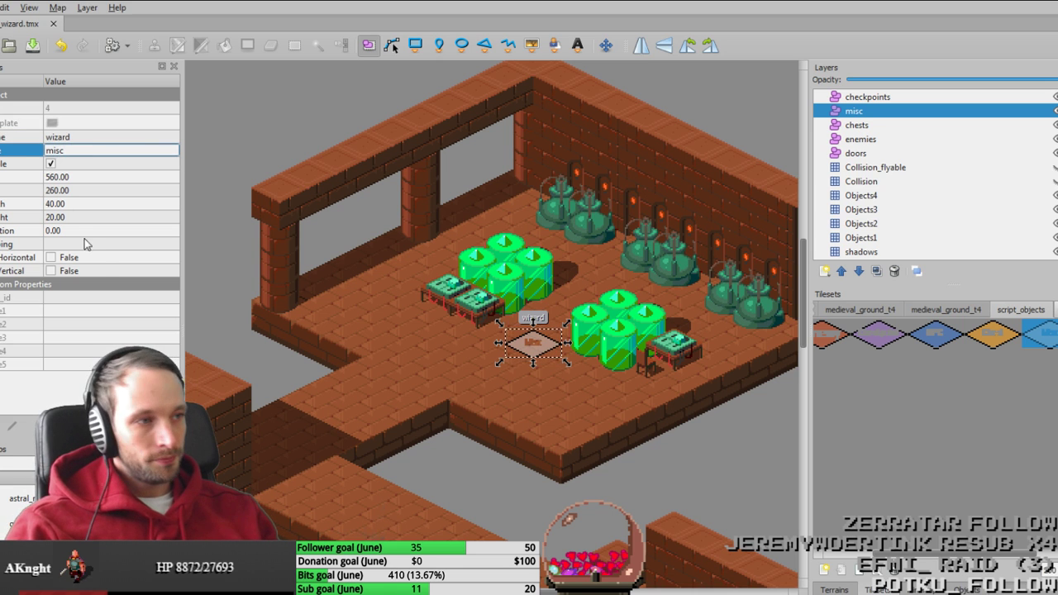
left_click(112, 297)
type("wizard")
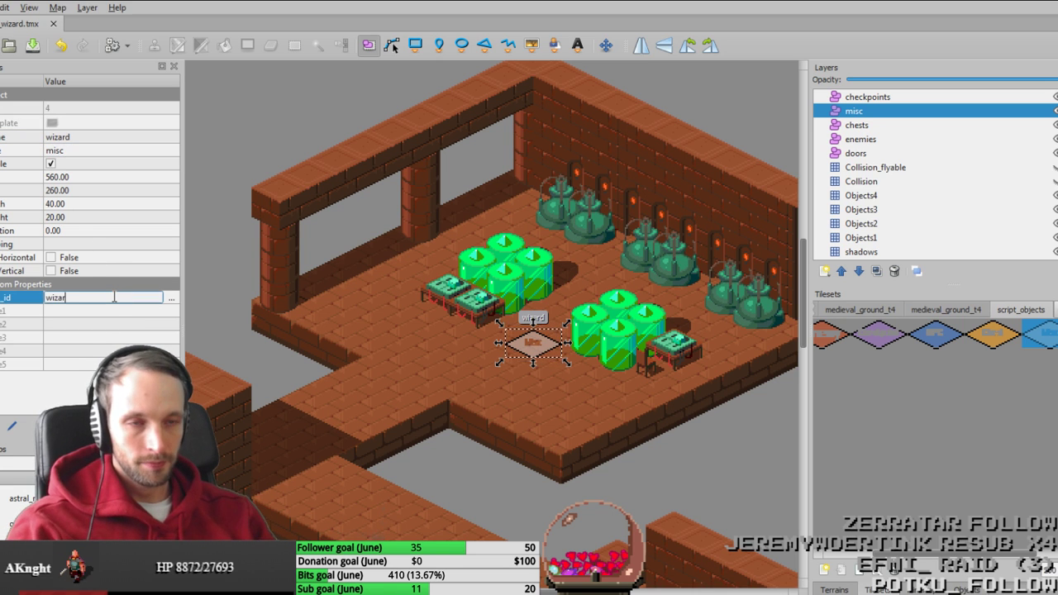
key("Return")
Step: Export the map to the rnd_final_maps_exports folder under the suggested file name
key("ctrl+shift+e")
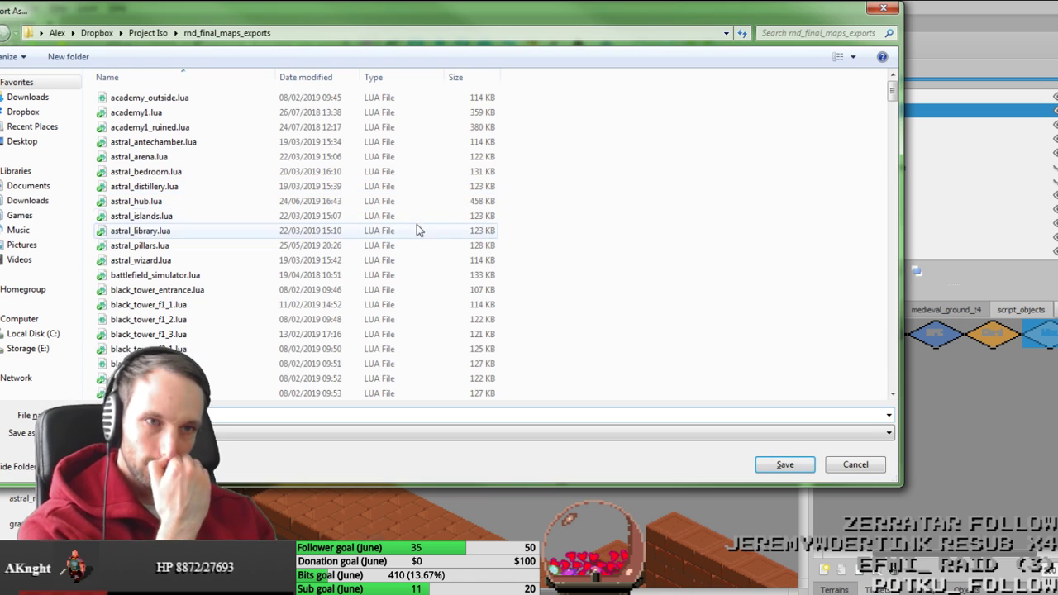
key("Return")
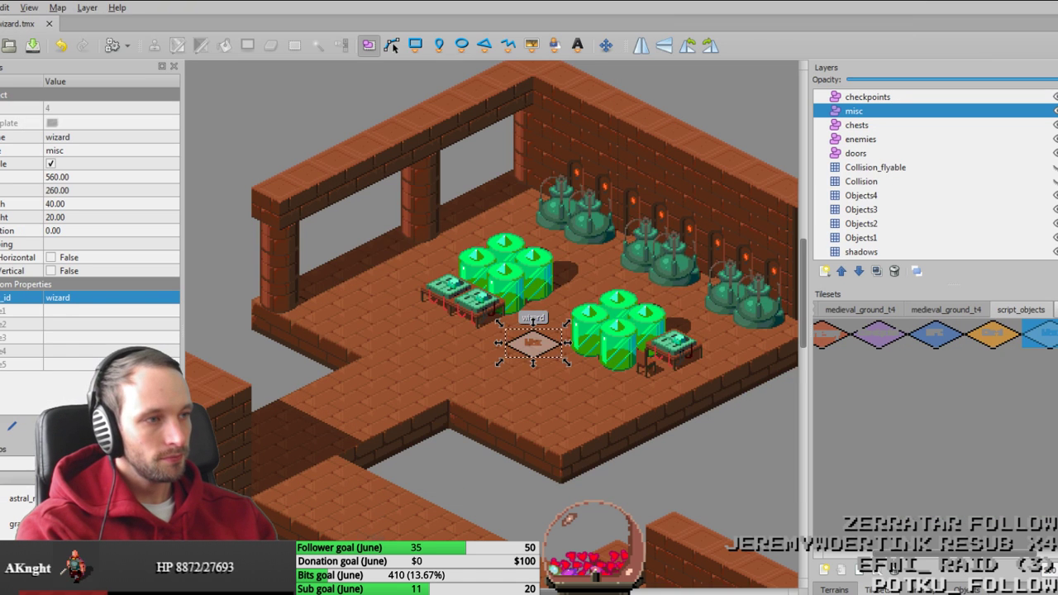
key("Return")
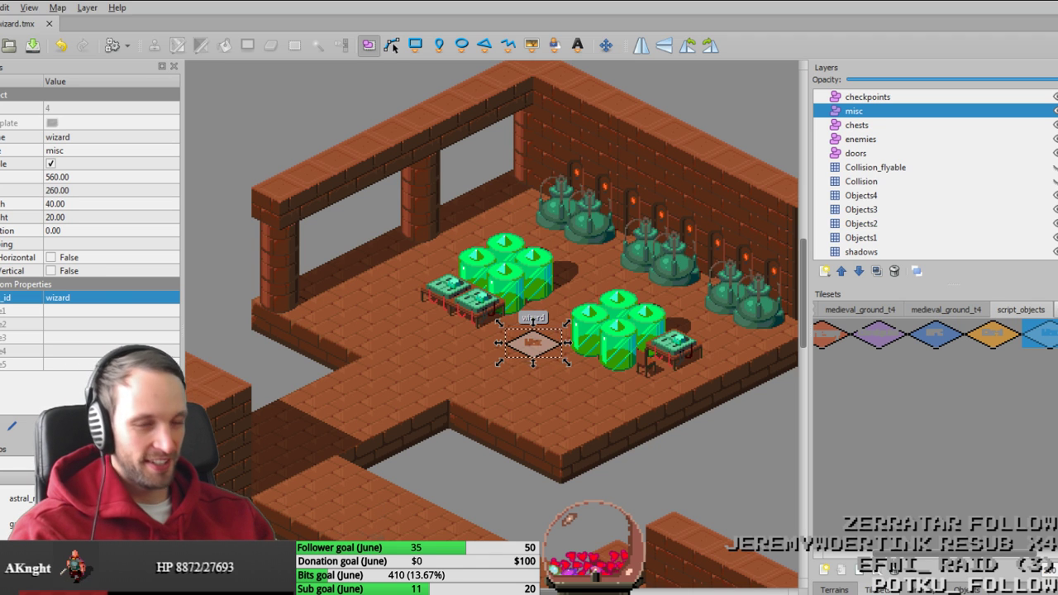
middle_click_drag(537, 382, 546, 405)
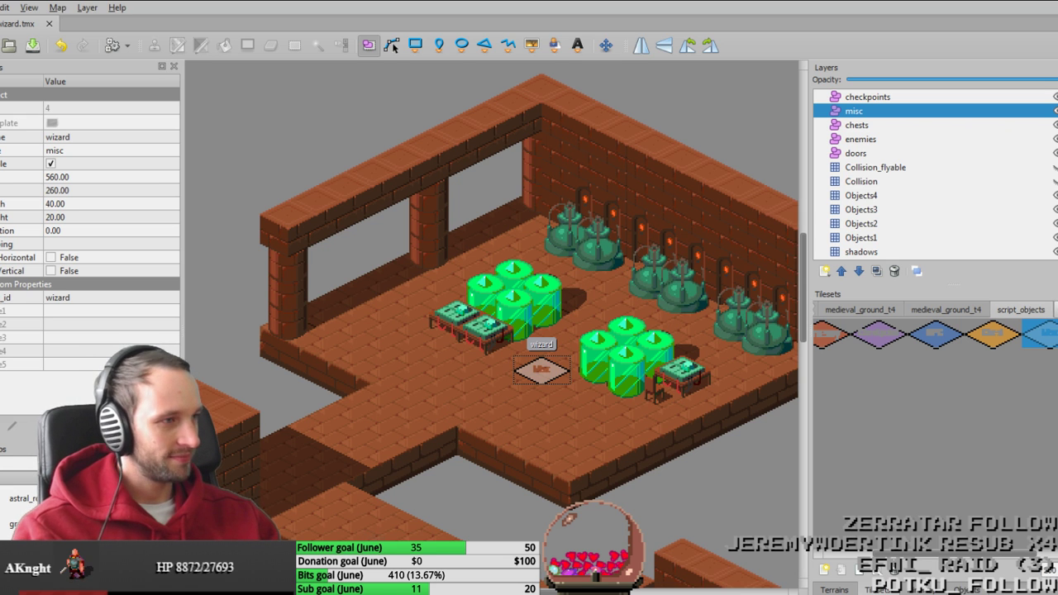
Step: Switch to the Defold editor, build and run the game, and walk the character out of the carpeted room
key("alt+Tab")
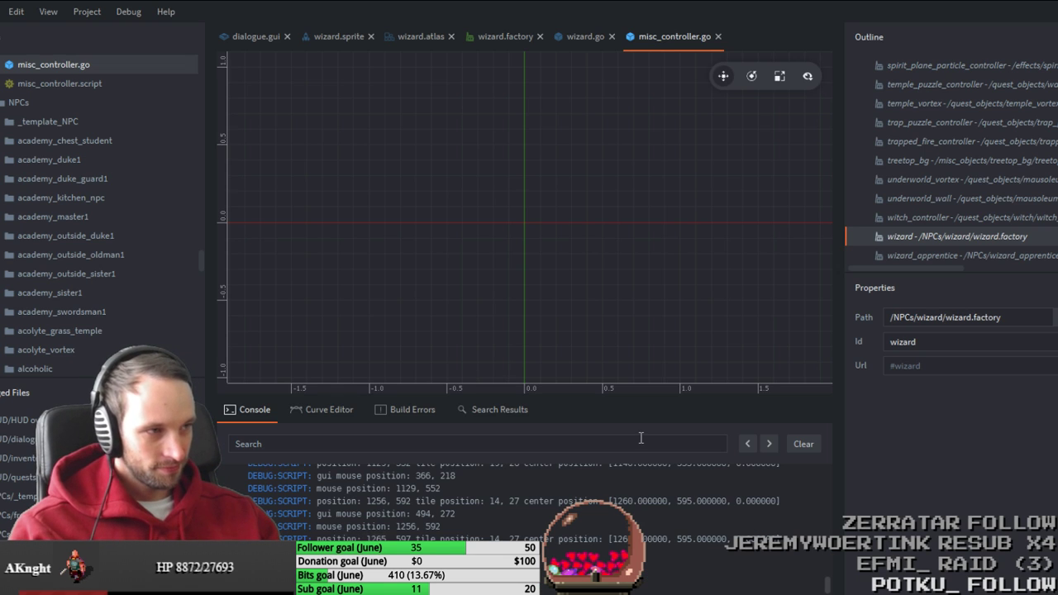
key("ctrl+b")
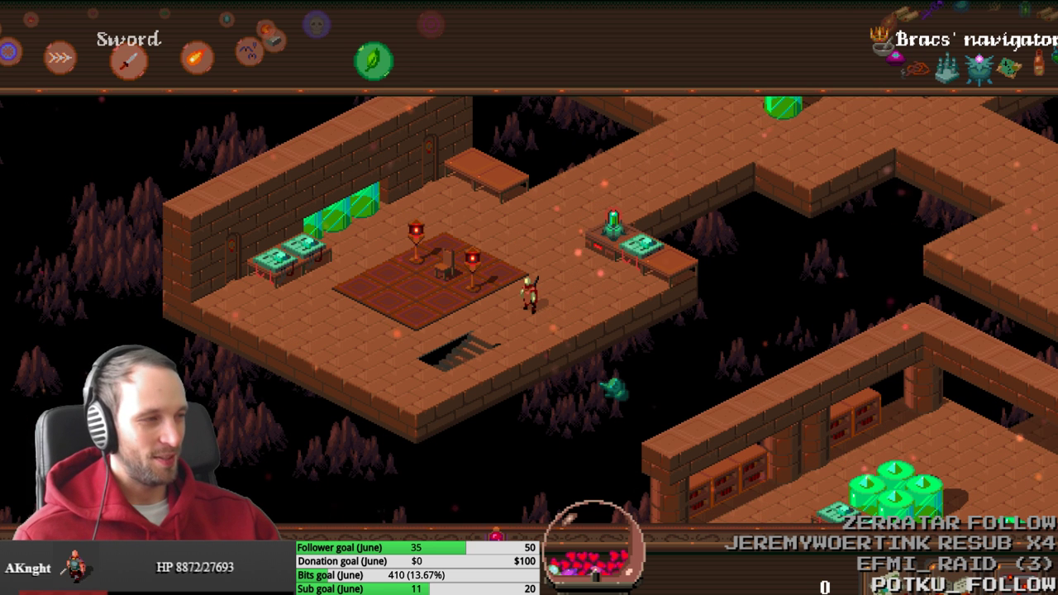
key("Right")
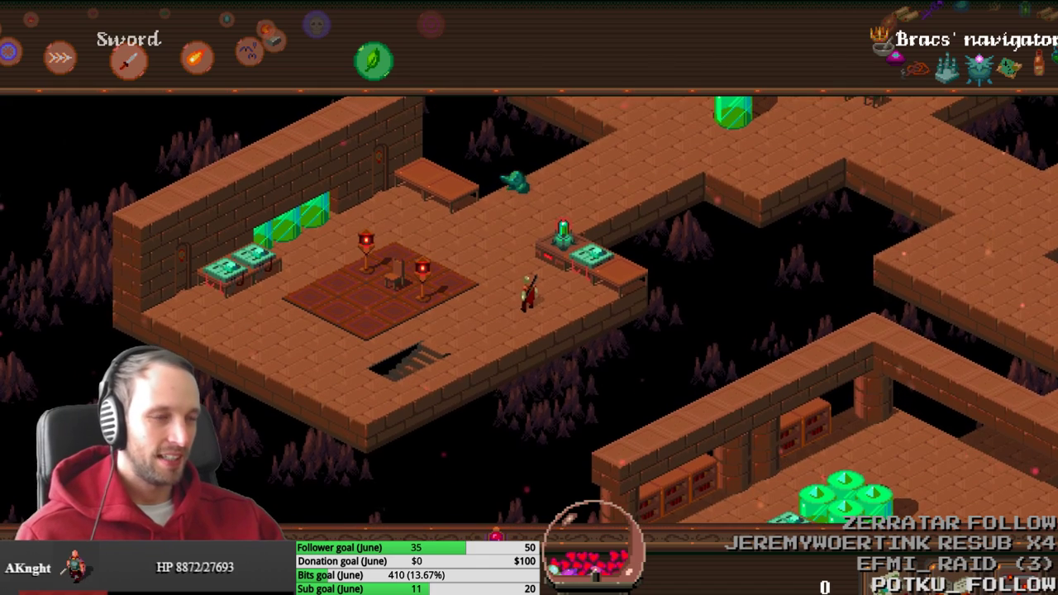
key("w")
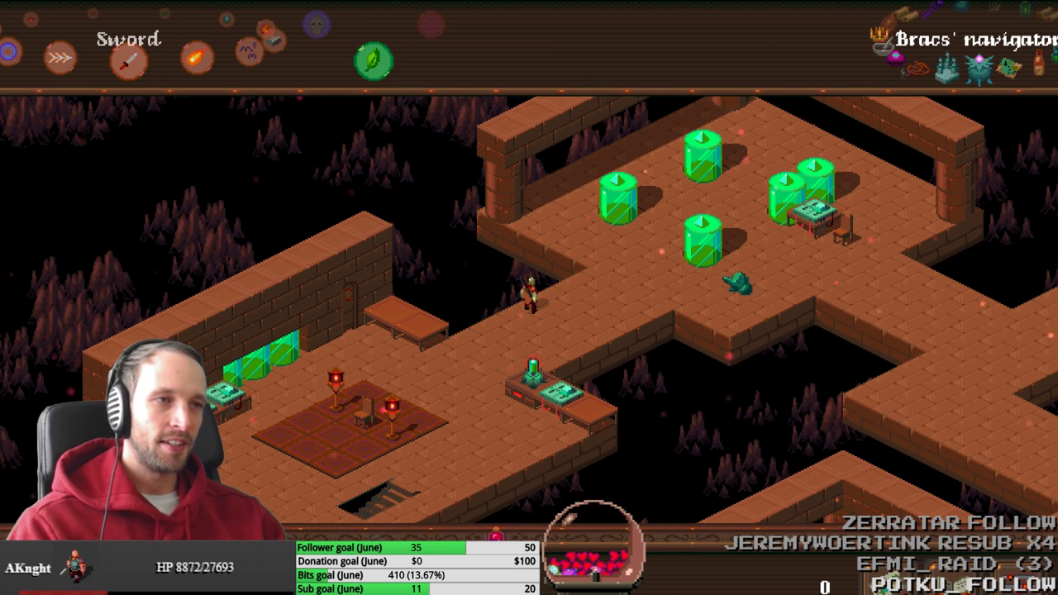
key("d")
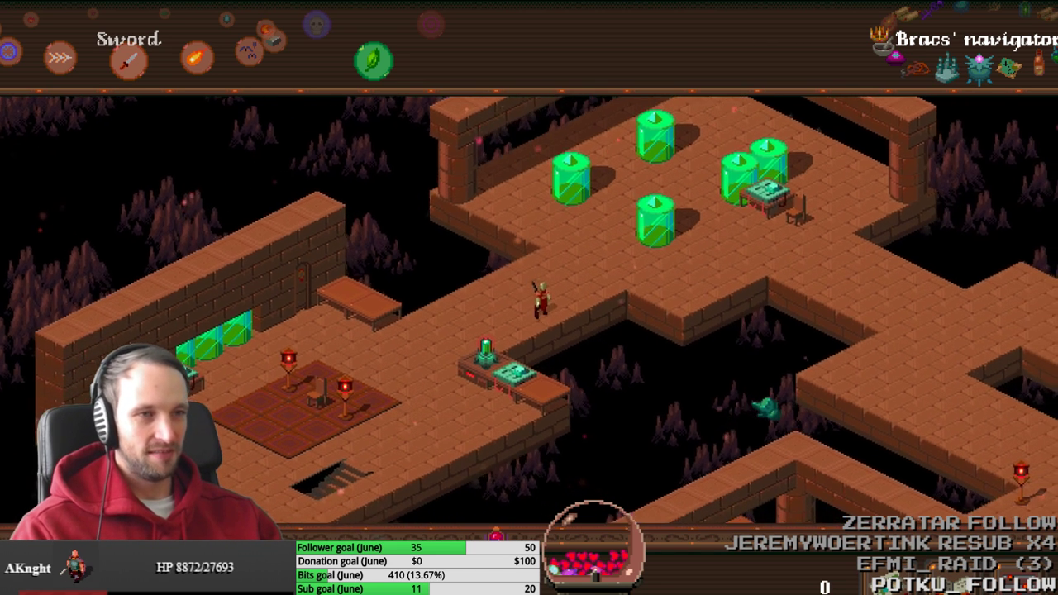
Step: Choose the Teleport spell and take the character across the gap to the wizard's room with the green vats
key("Tab")
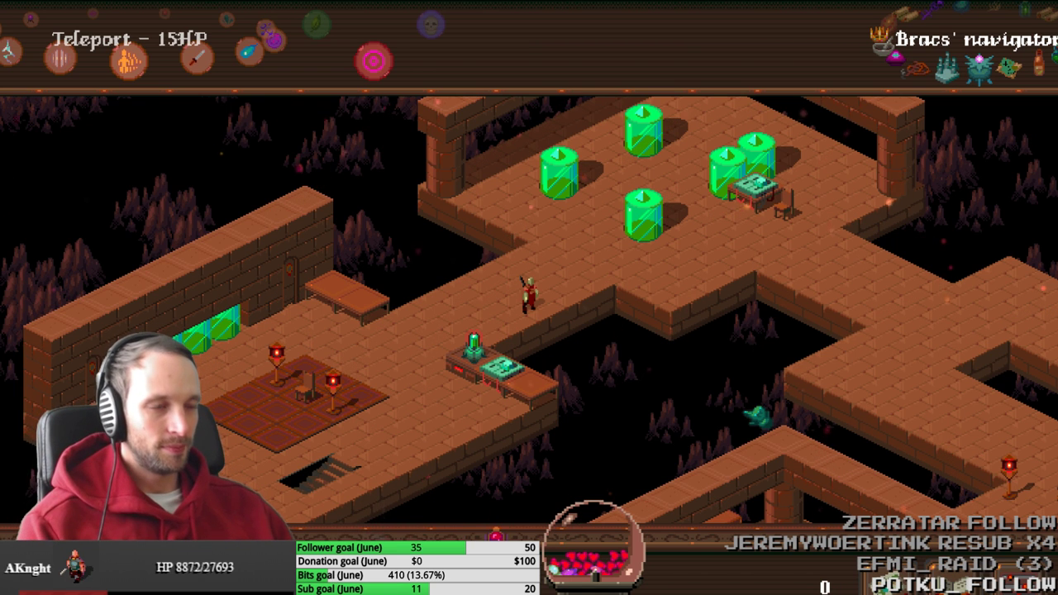
key("1")
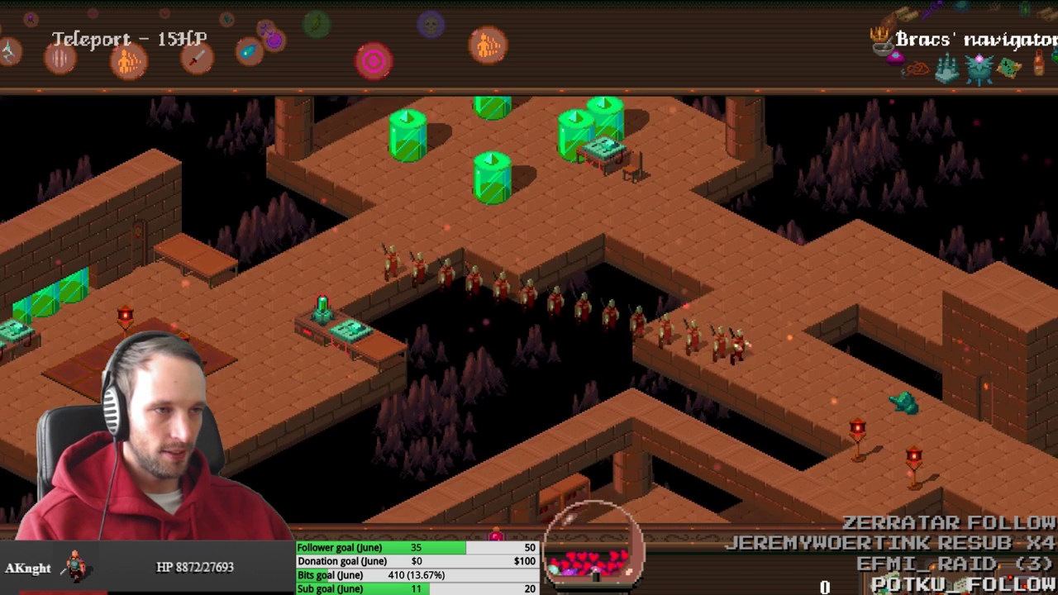
key("Up")
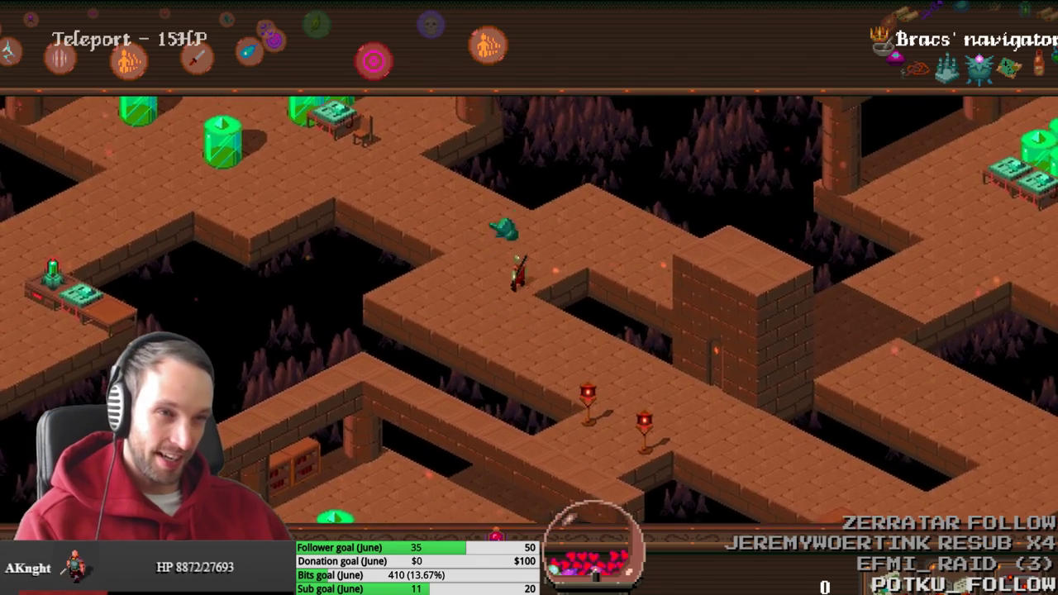
key("Right")
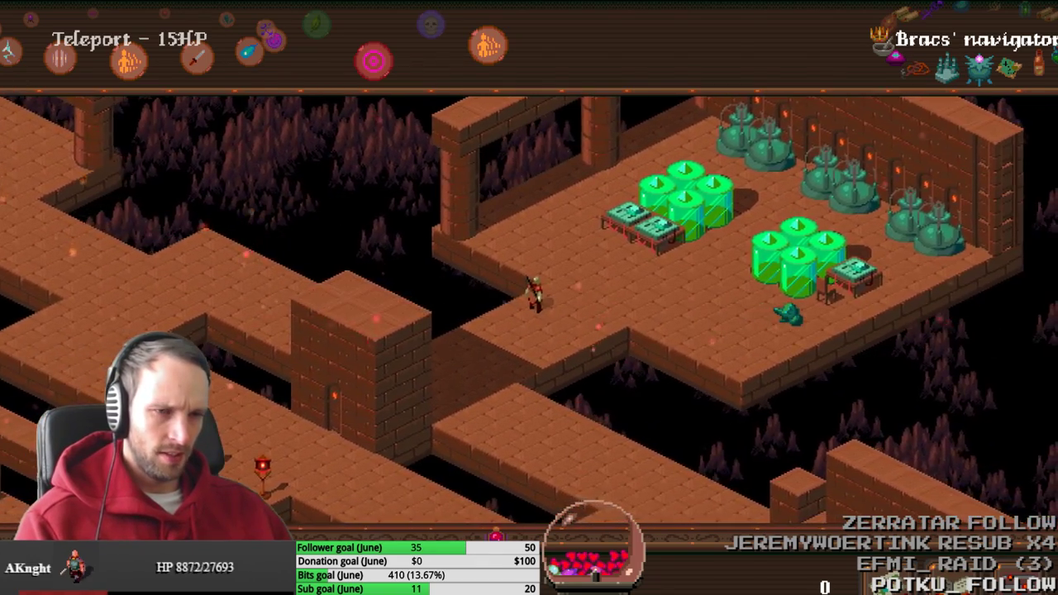
Step: Return to the Defold editor, examine the game's console output and locate the misc_objects folder in the project assets
key("alt+Tab")
scroll(667, 507, "up", 10)
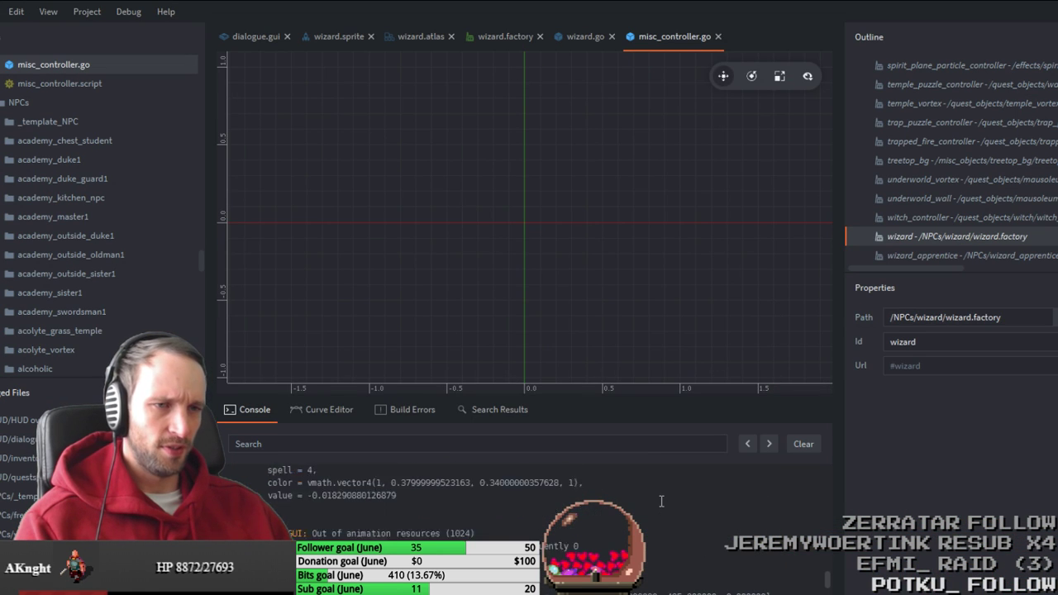
scroll(661, 499, "up", 5)
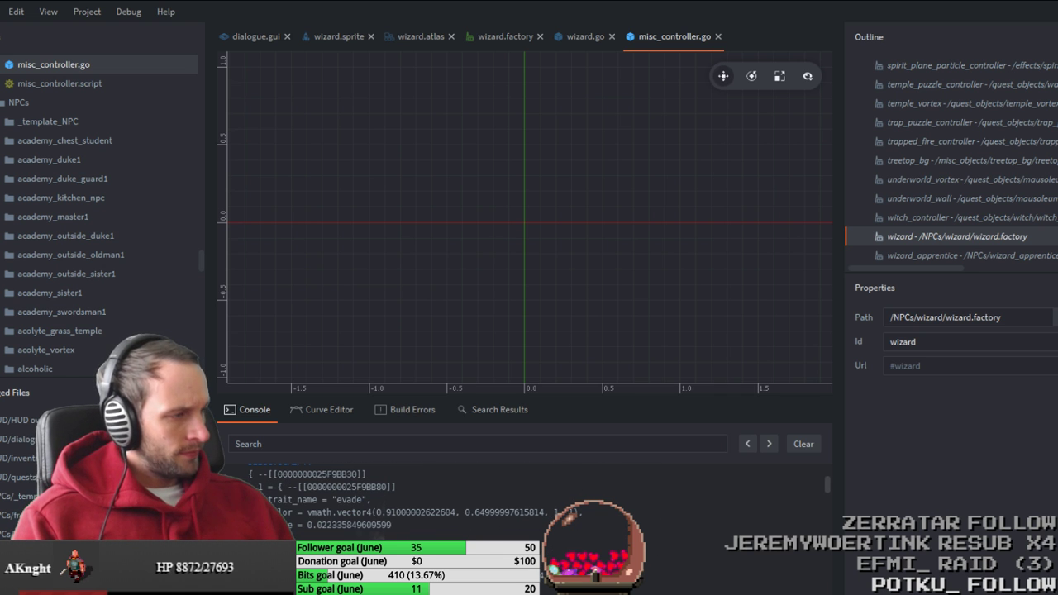
scroll(23, 211, "up", 5)
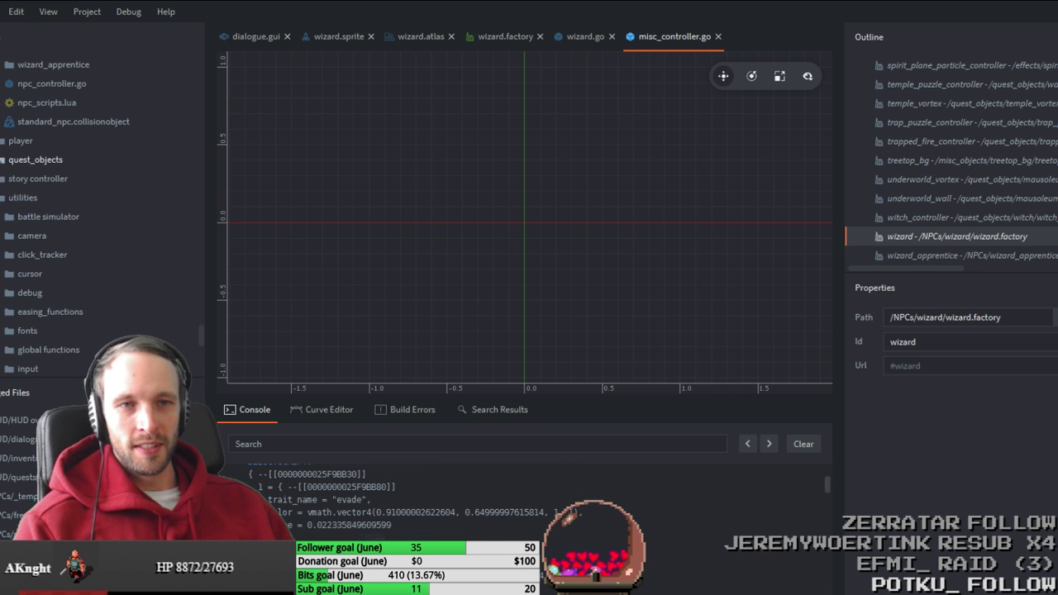
scroll(49, 212, "up", 3)
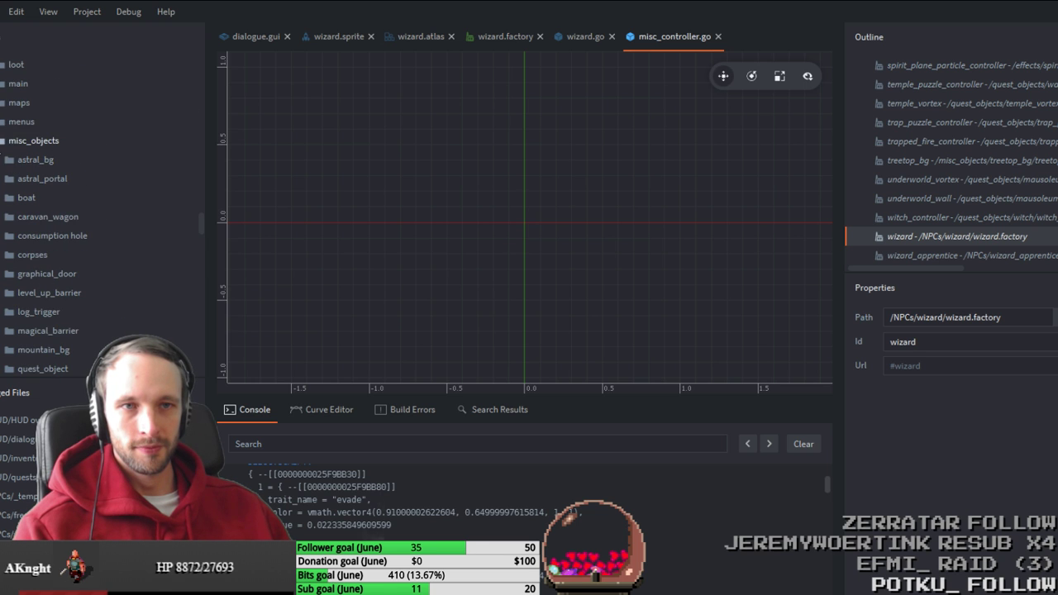